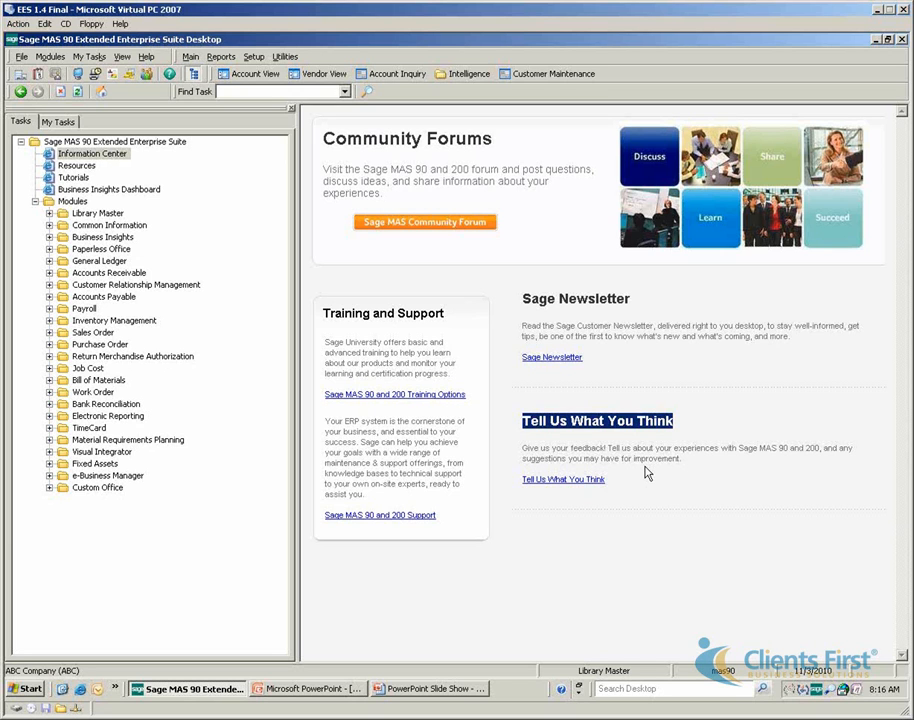
Open the Intelligence Report Manager and log in to company ABC with the prefilled credentials
click(466, 74)
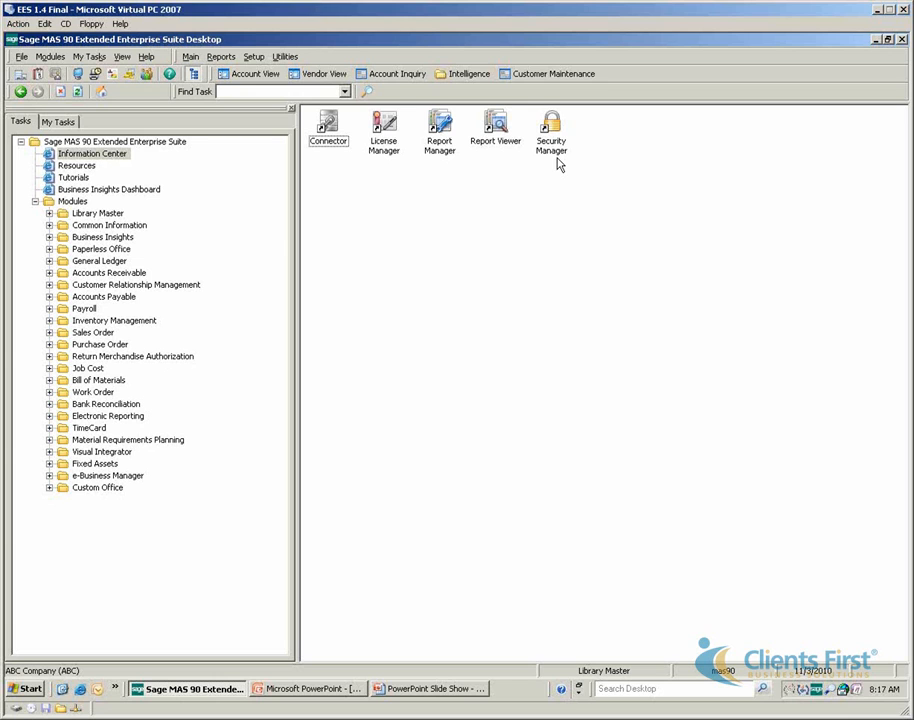
click(436, 123)
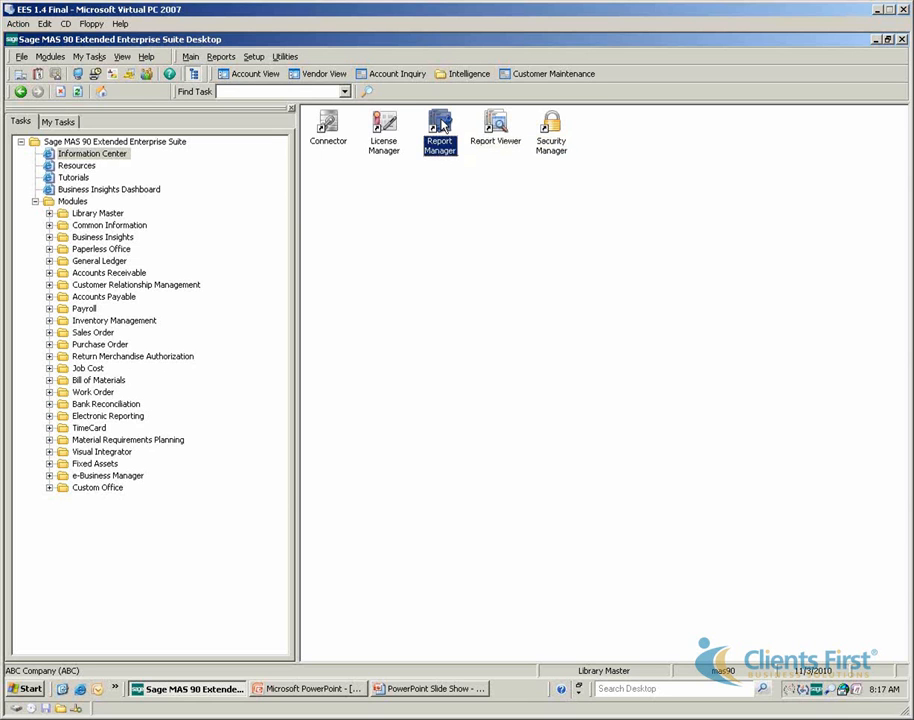
double_click(440, 126)
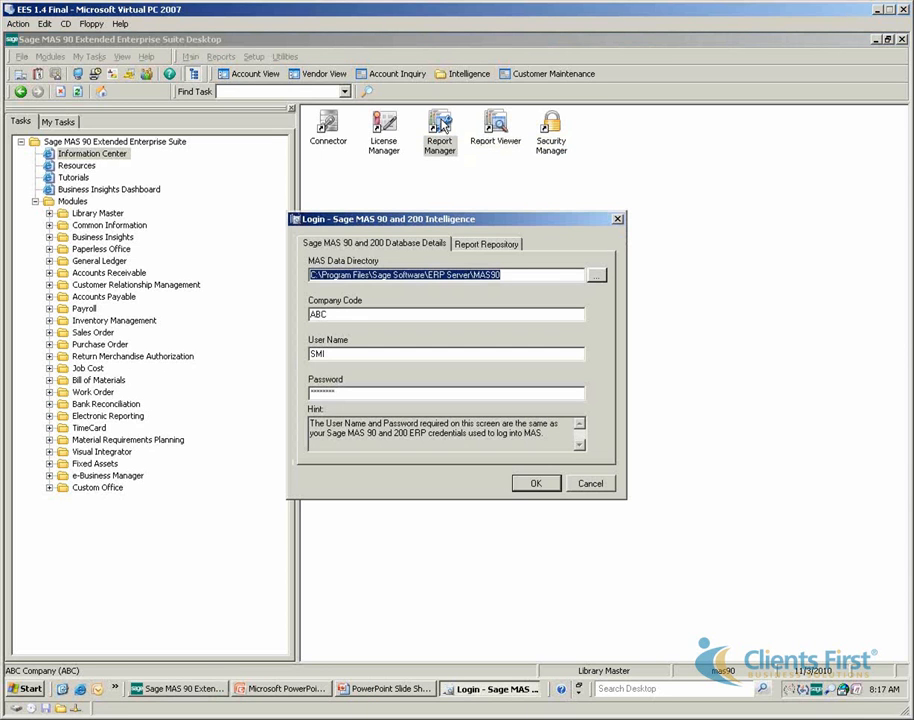
click(535, 484)
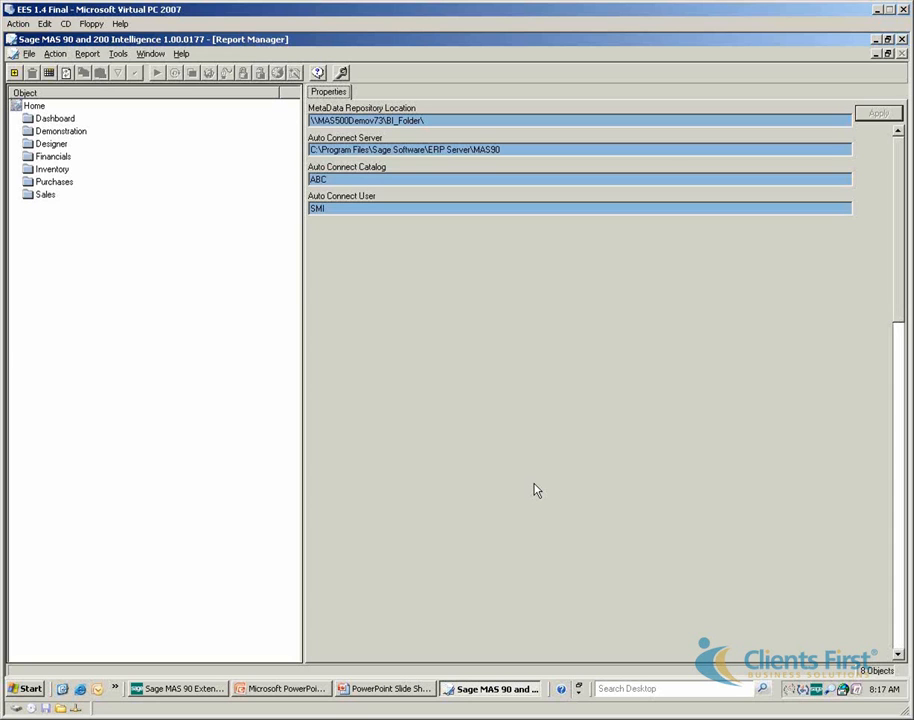
Expand the Designer folder to show its reports and create a folder named My Reports under Home
double_click(54, 147)
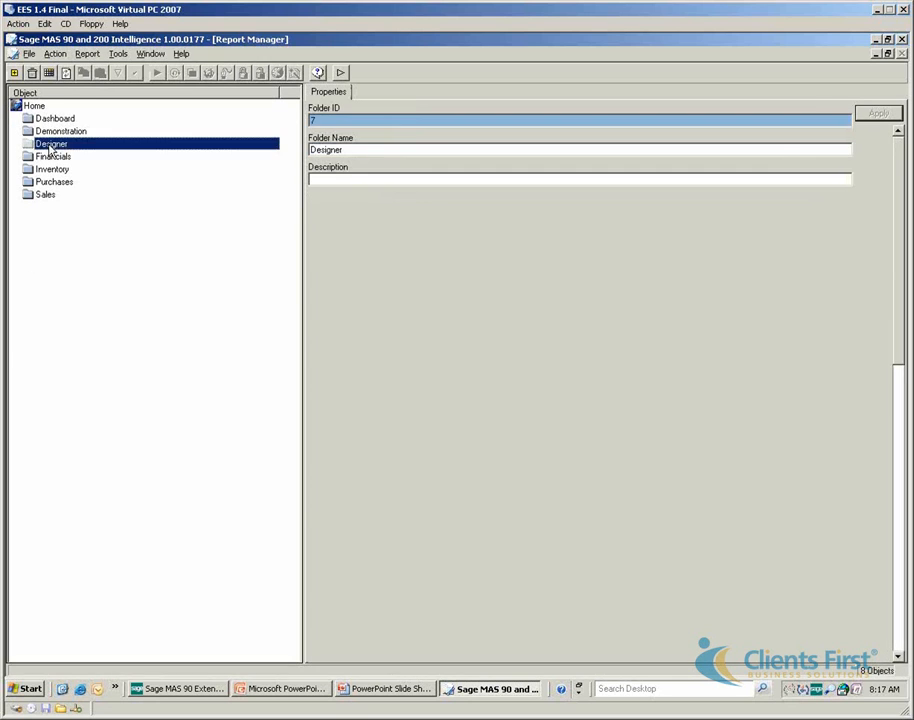
click(90, 171)
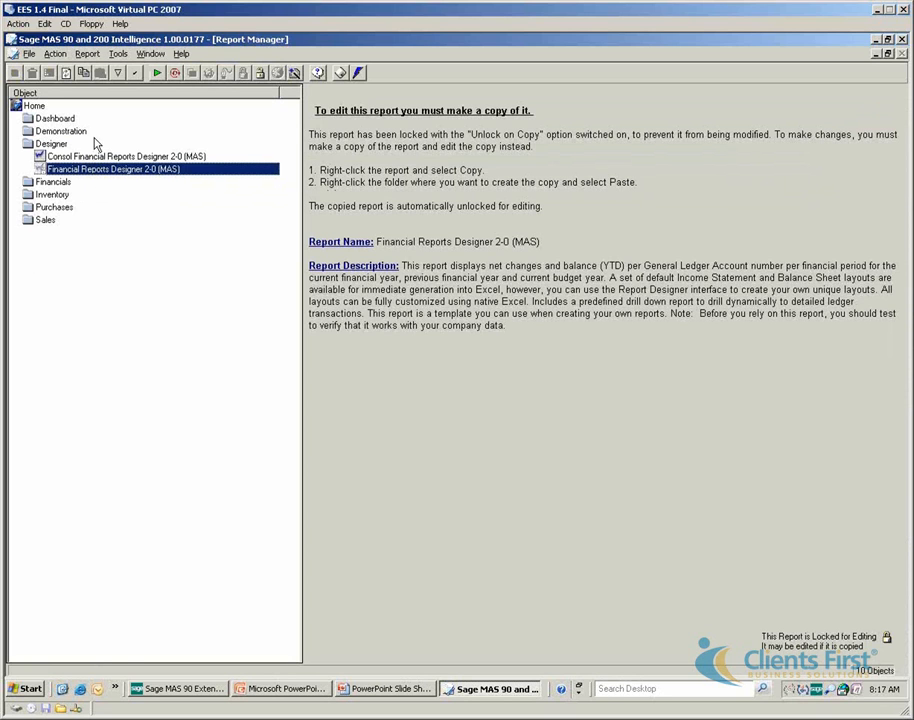
click(34, 106)
right_click(33, 107)
click(50, 127)
text(My Reports)
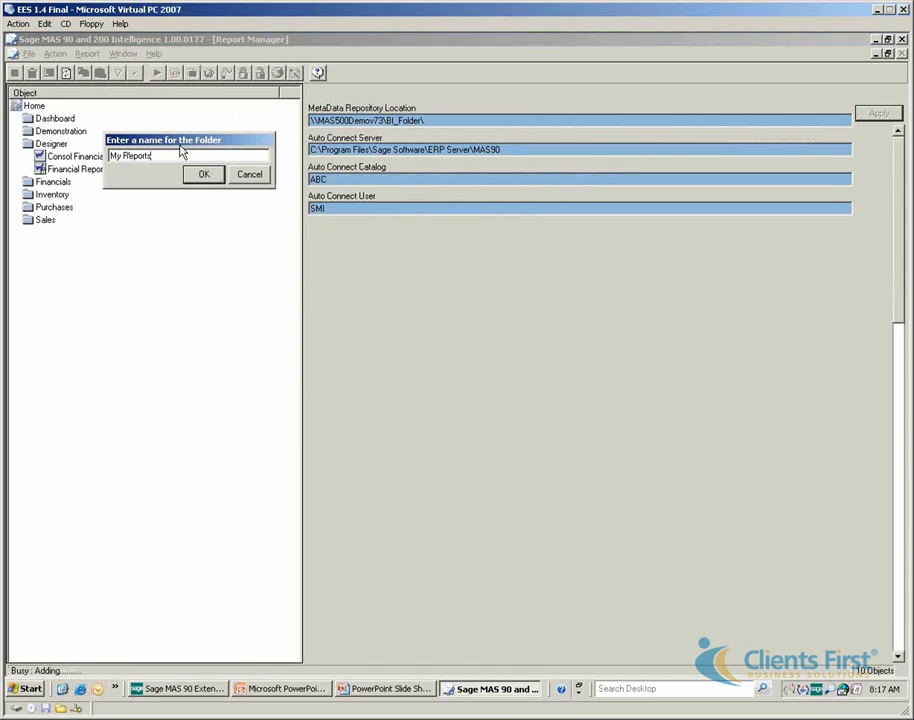
click(204, 174)
Copy the Financial Reports Designer 2-0 (MAS) report into the My Reports folder
right_click(128, 183)
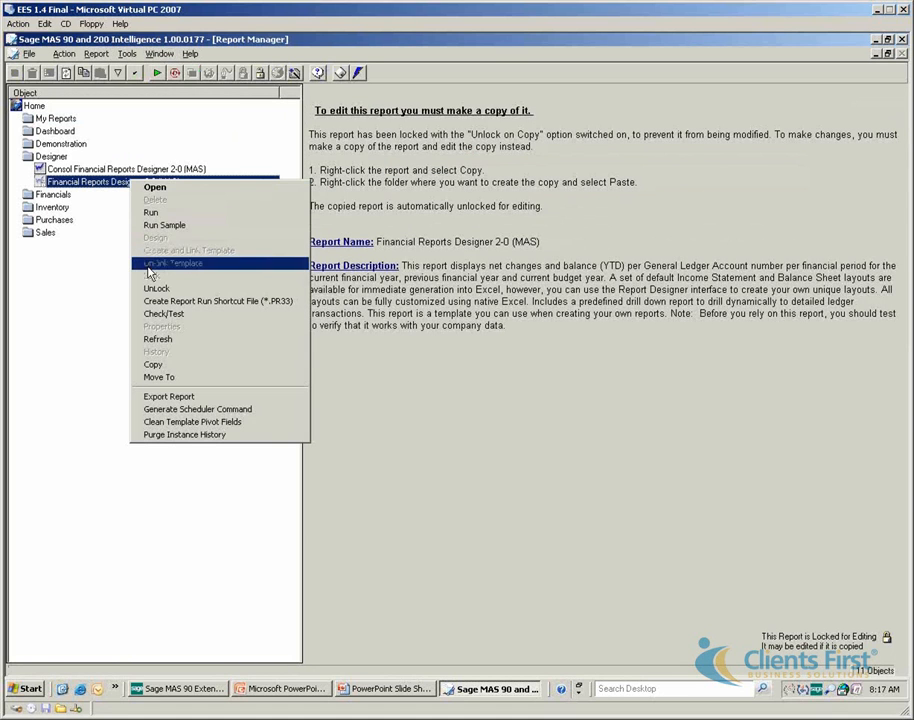
click(162, 365)
right_click(56, 120)
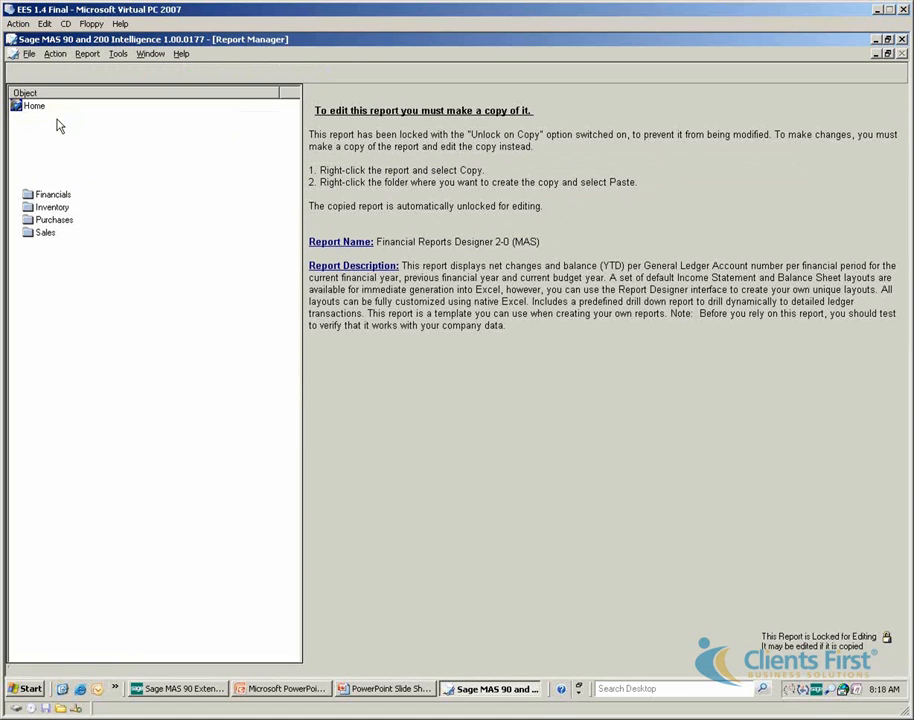
click(79, 203)
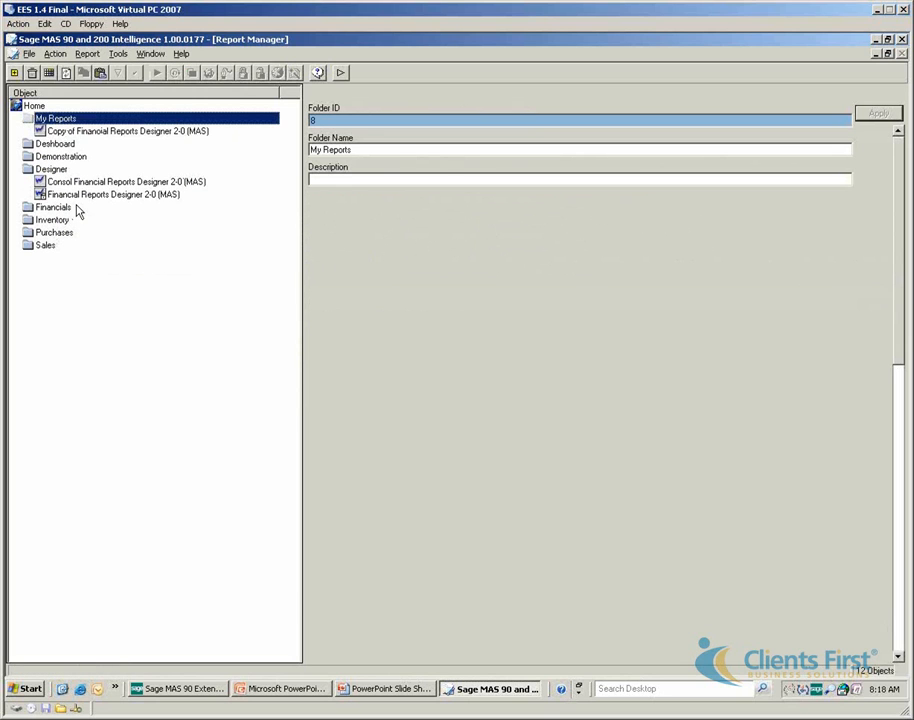
Rename the copied report in My Reports as Half Year IS, assigning the template a new name and deleting the old template if unused
click(92, 134)
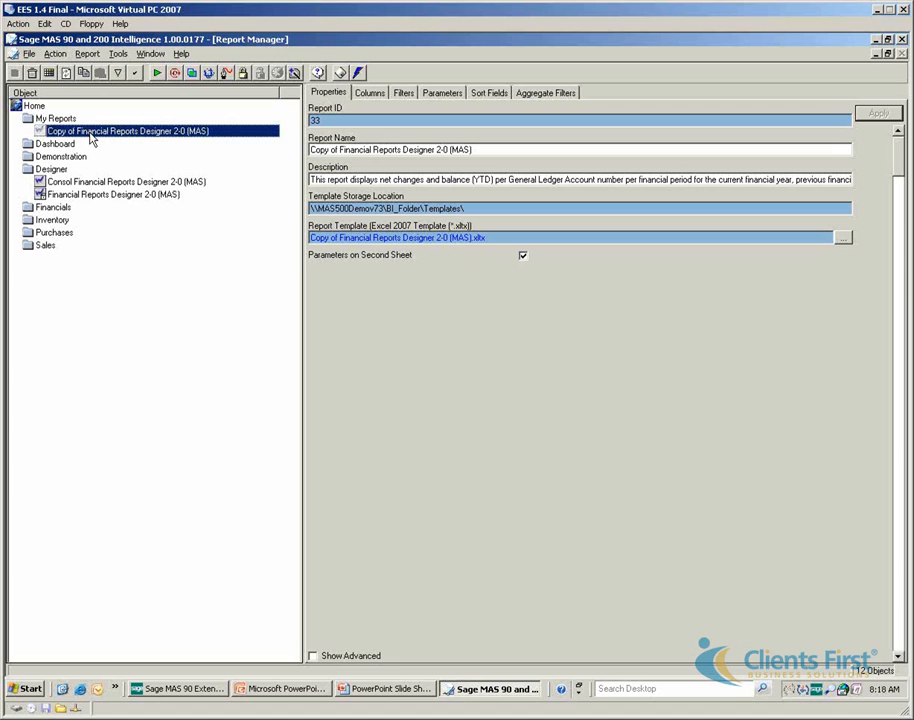
right_click(89, 133)
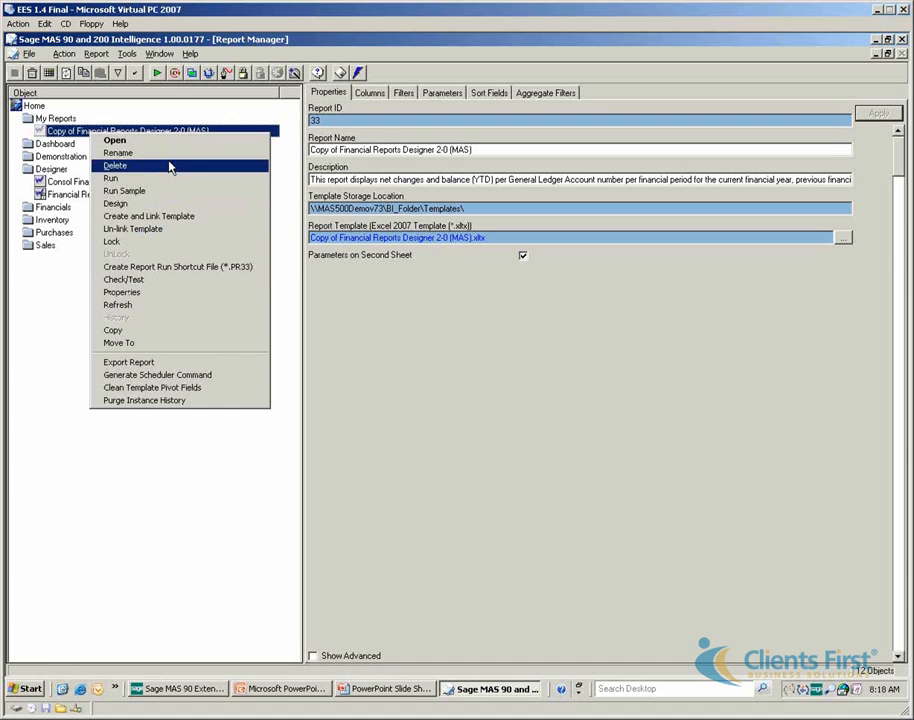
click(170, 153)
text(Half Year)
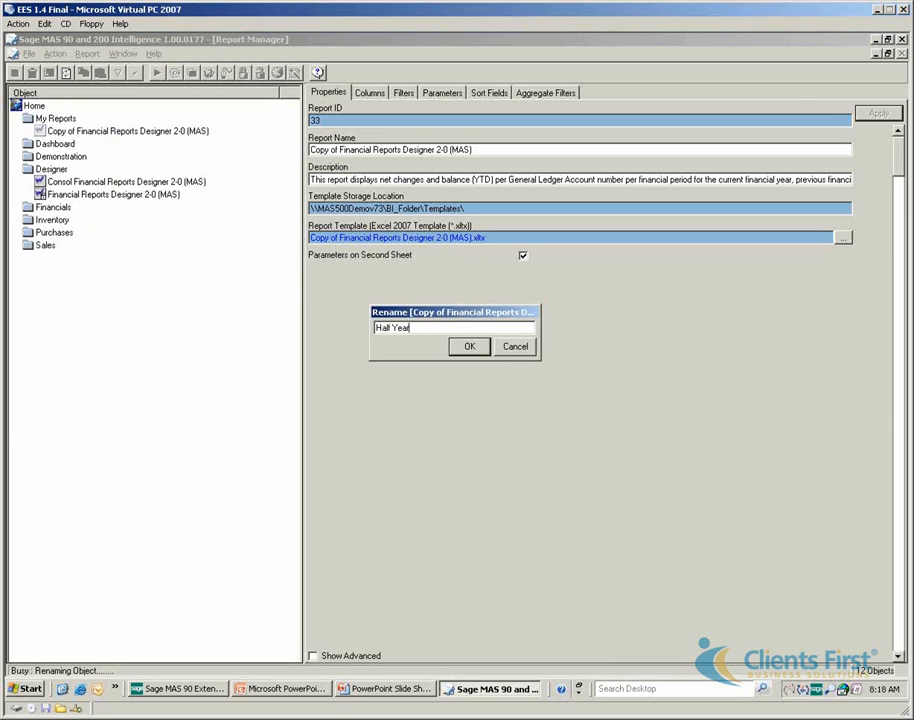
text( iS)
click(468, 346)
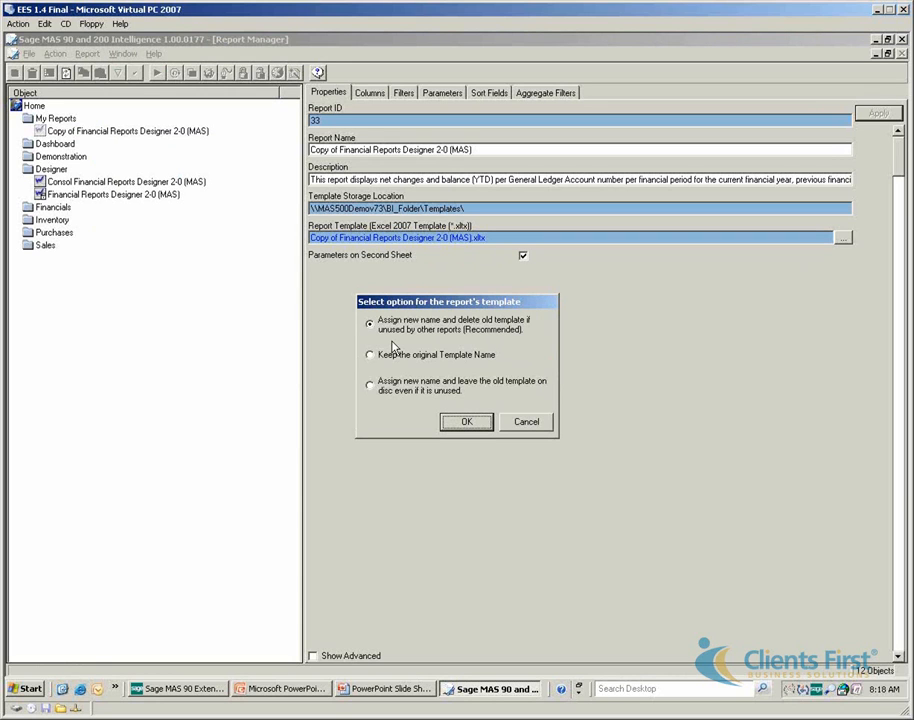
click(468, 422)
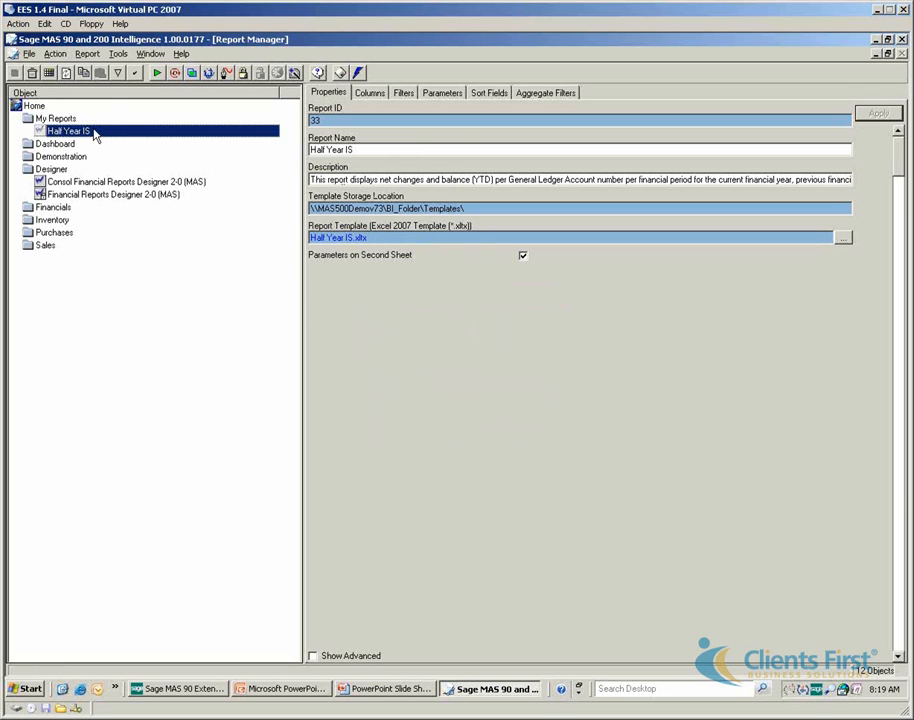
Run the Half Year IS report for fiscal year 2010 with budget code original
click(157, 76)
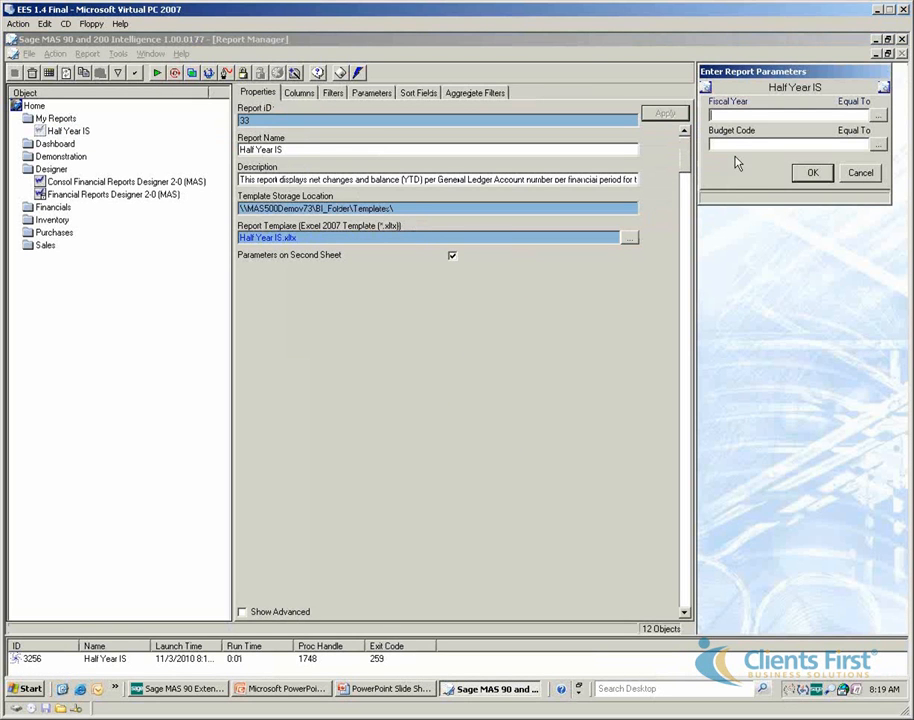
click(752, 115)
text(2010)
click(734, 147)
text(original)
key(Return)
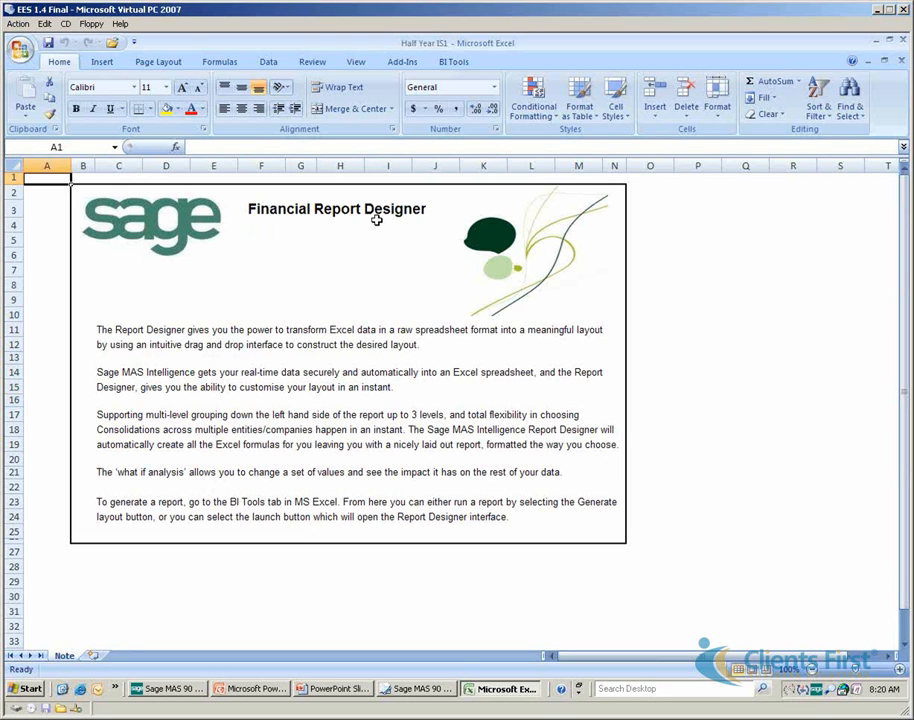
Launch the Report Designer from the generated Excel workbook and open its list of saved layouts
click(455, 62)
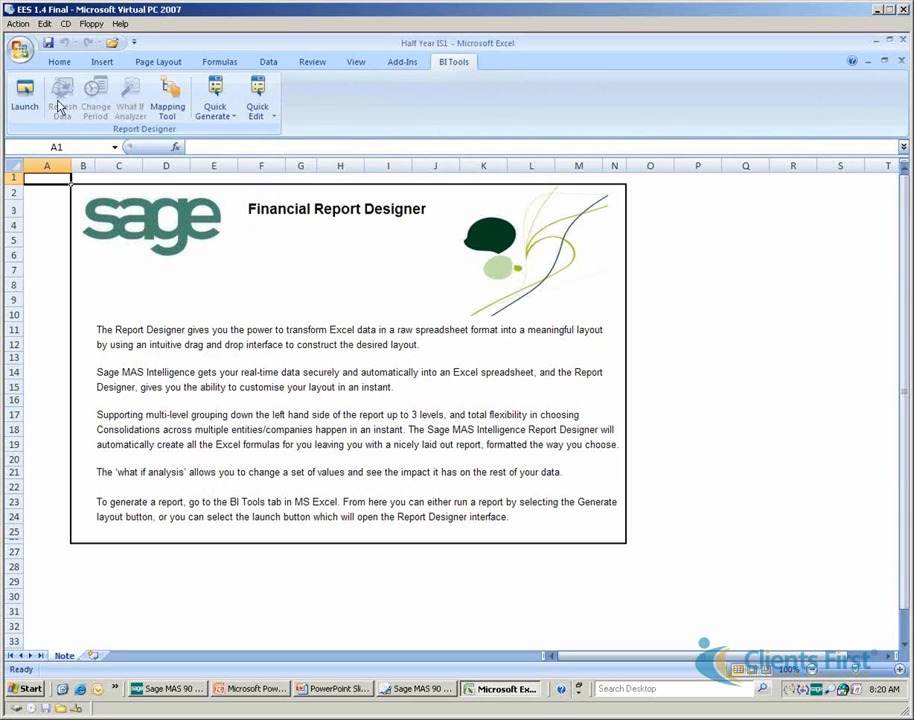
click(27, 93)
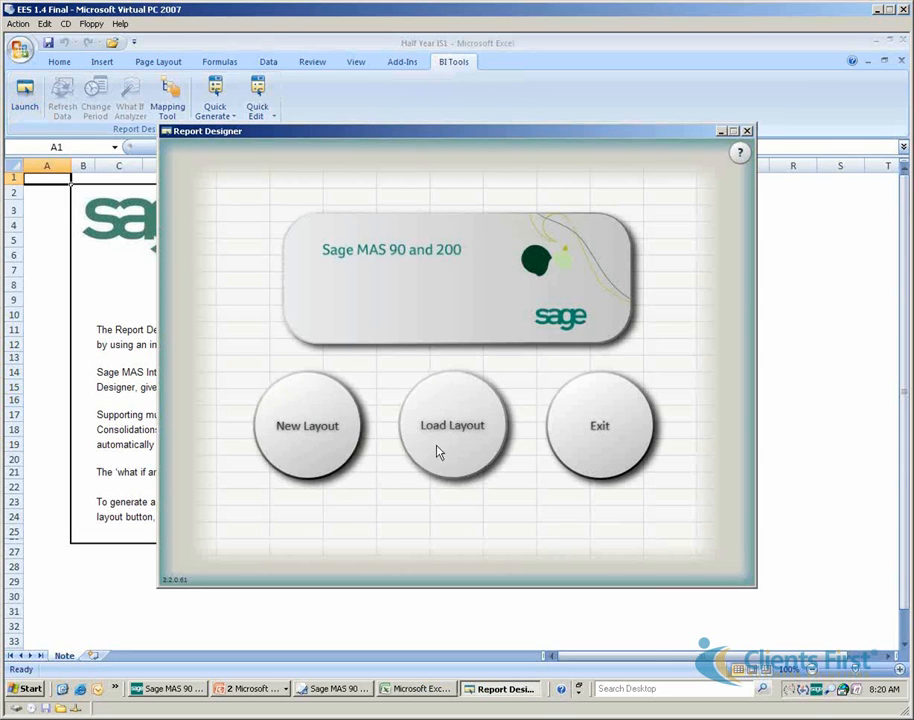
click(455, 440)
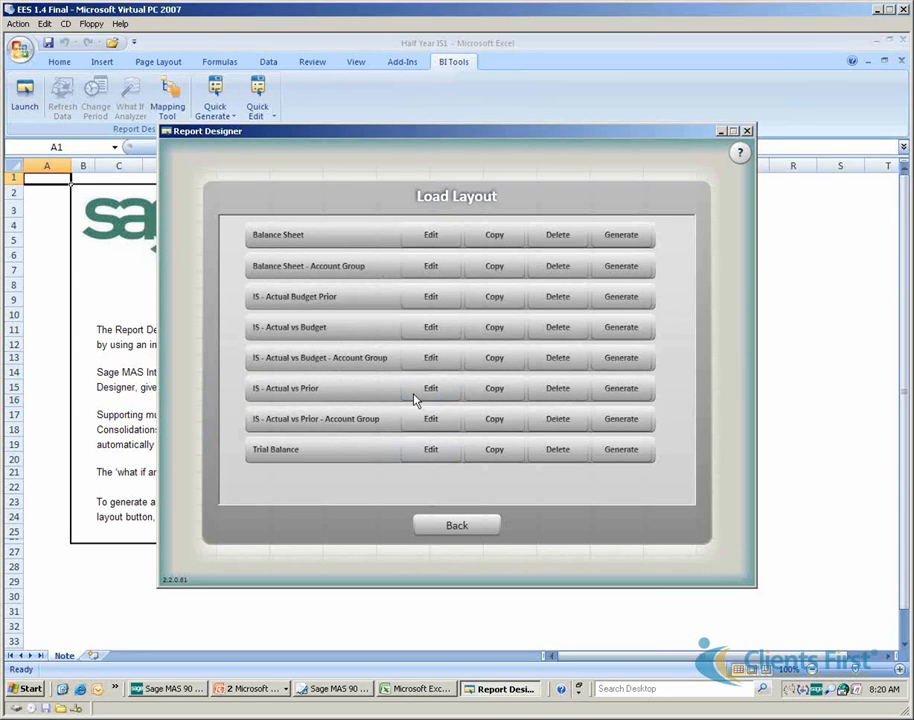
Copy the IS - Actual vs Prior layout under the name Half Year IS and clear all of its value columns
click(499, 393)
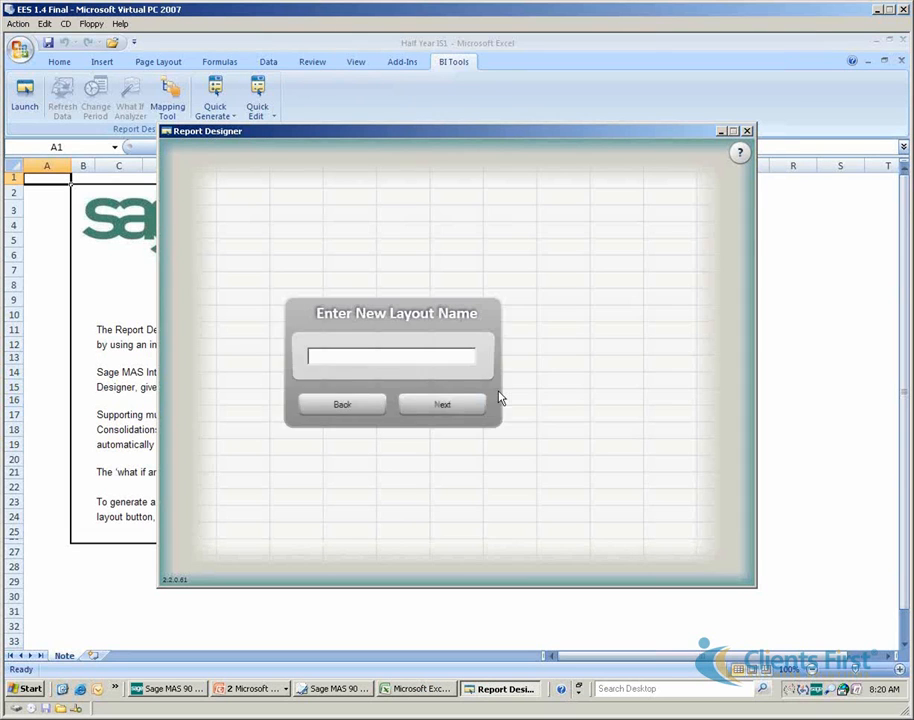
text(Ha)
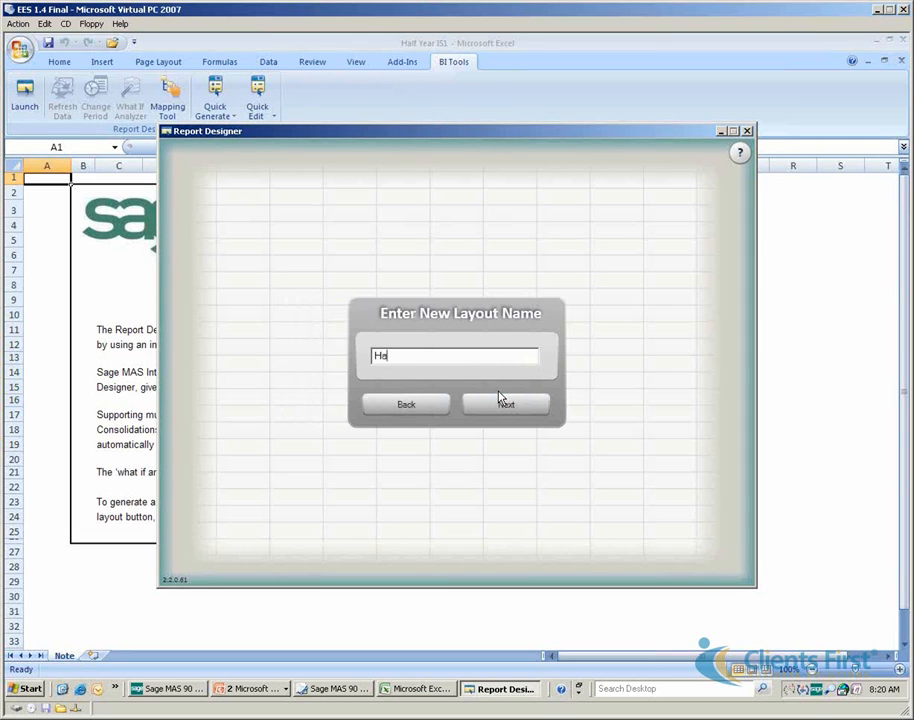
text(lf Year IS)
click(503, 403)
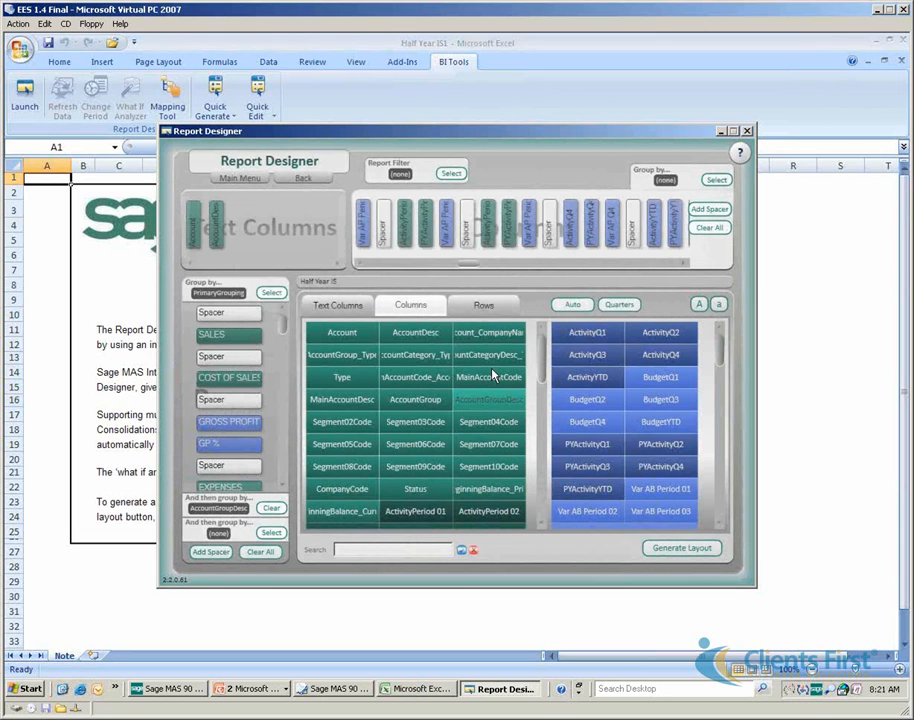
click(708, 230)
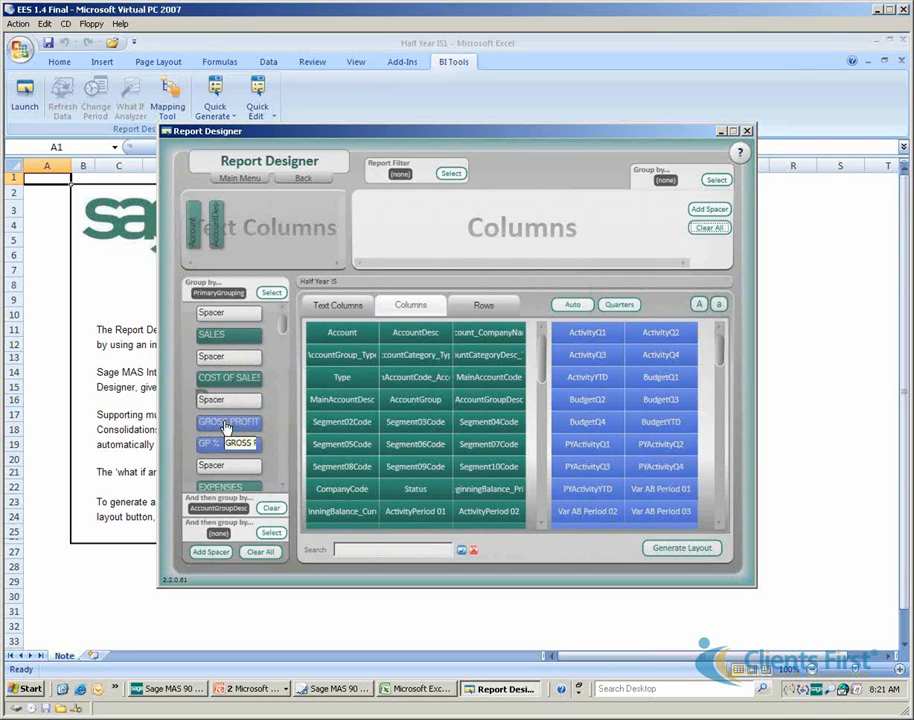
Review the layout's row groups and the fields available for its columns
click(282, 488)
click(282, 487)
click(282, 487)
click(282, 487)
click(282, 487)
click(282, 487)
click(282, 487)
click(282, 487)
click(282, 487)
scroll(289, 352, up, 5)
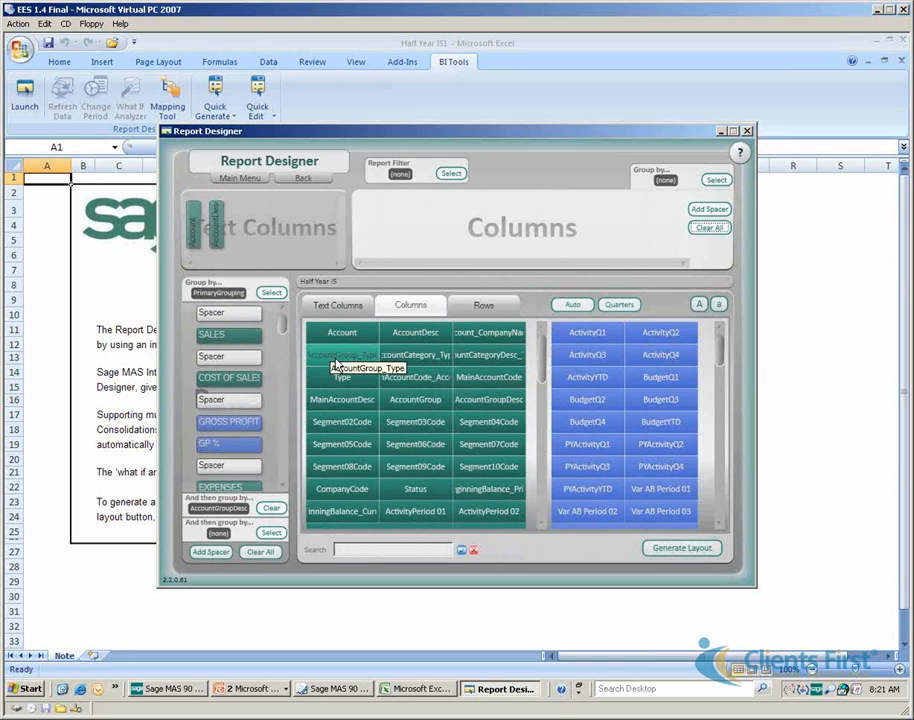
click(541, 522)
click(541, 522)
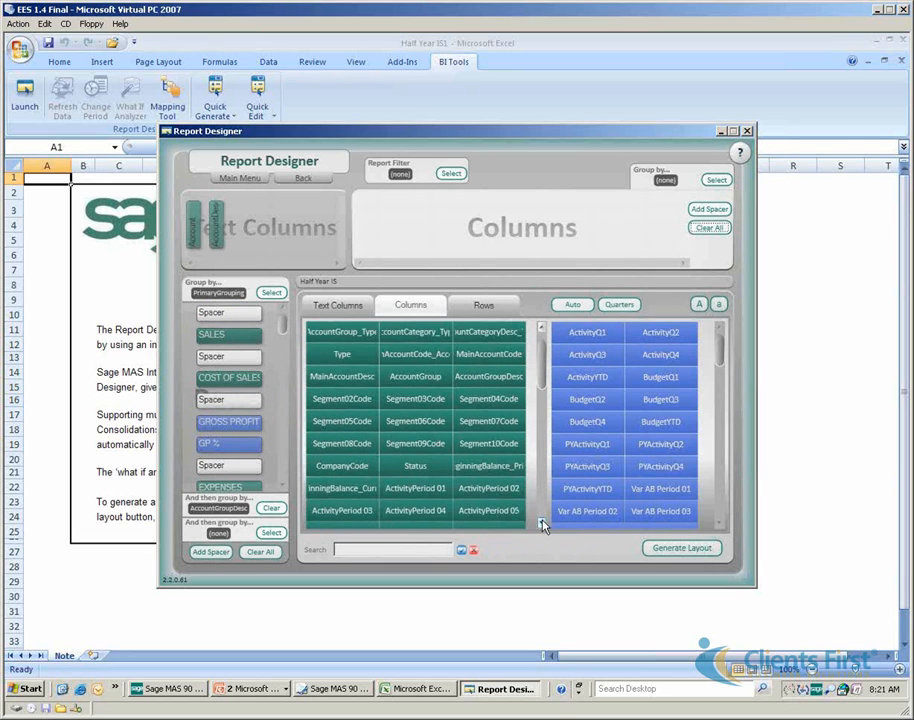
drag(543, 384, 544, 353)
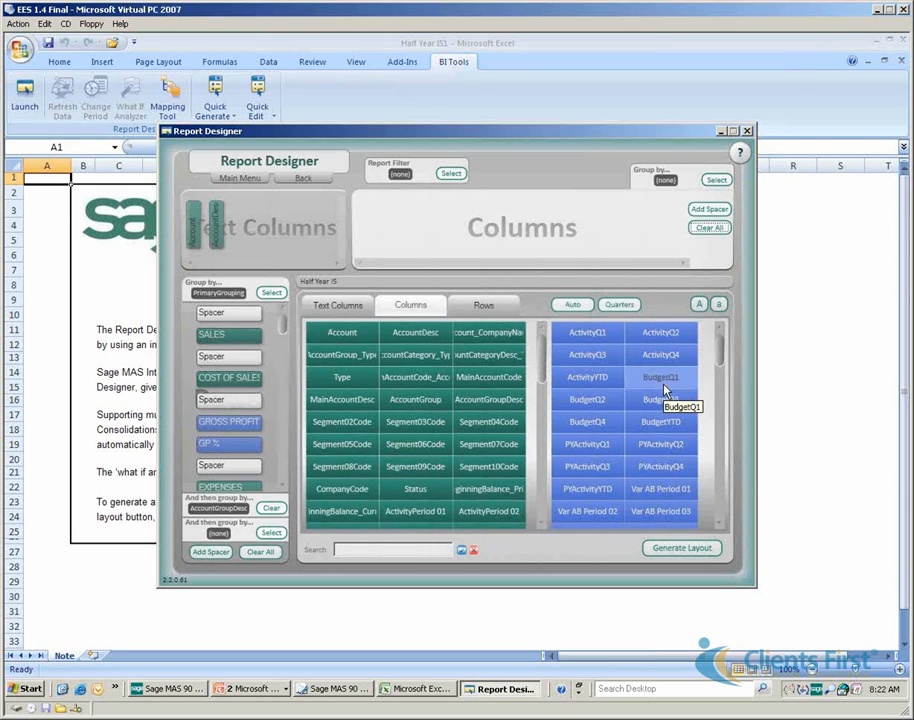
Add the columns ActivityQ1, PYActivityQ1, a spacer, ActivityQ2 and PYActivityQ2 to the layout in that order
click(589, 340)
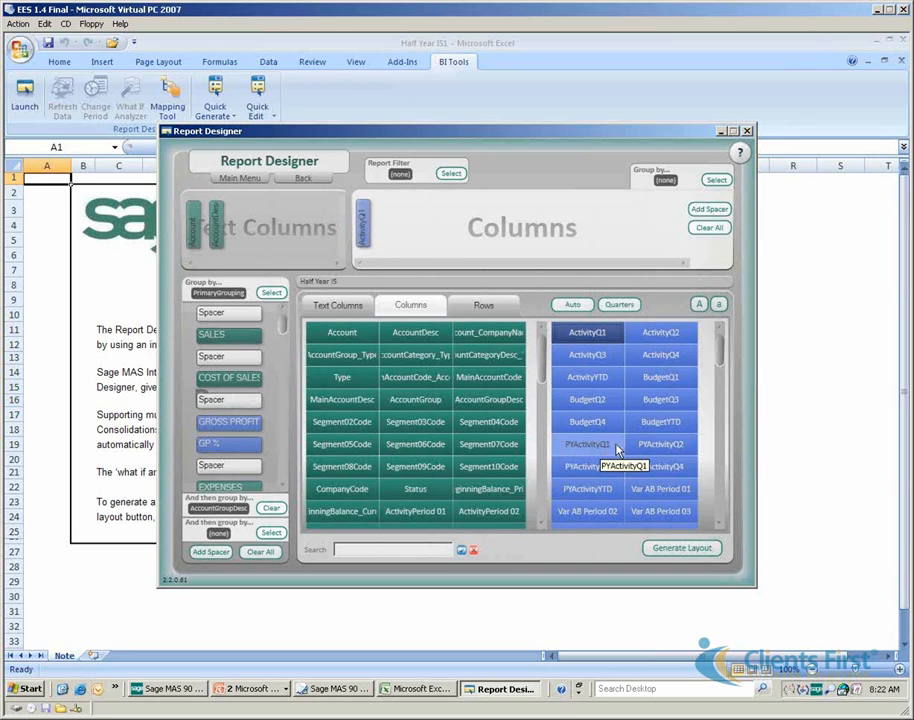
click(617, 450)
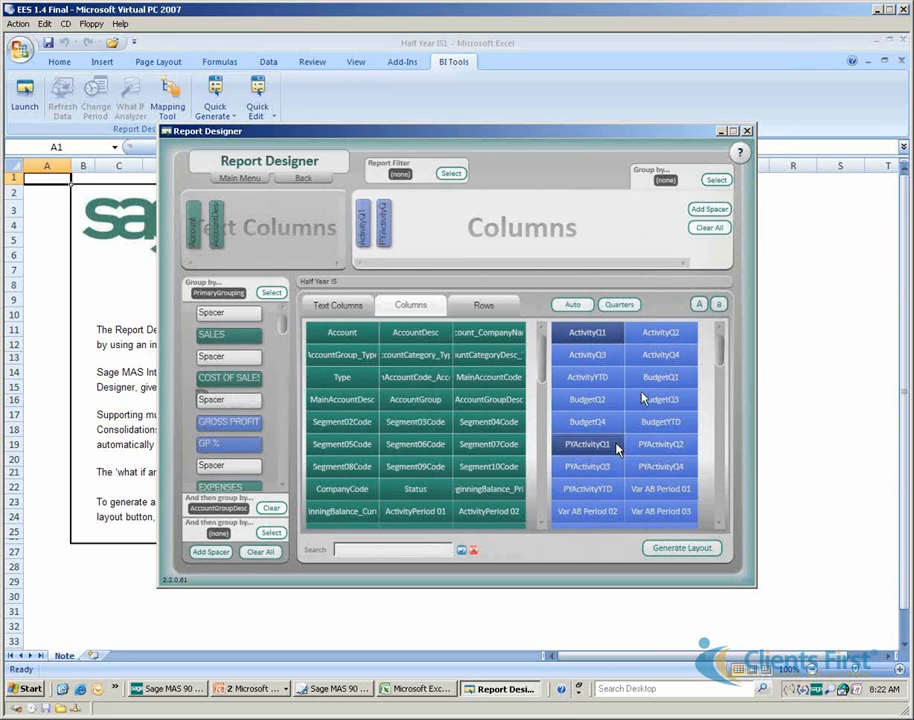
click(699, 210)
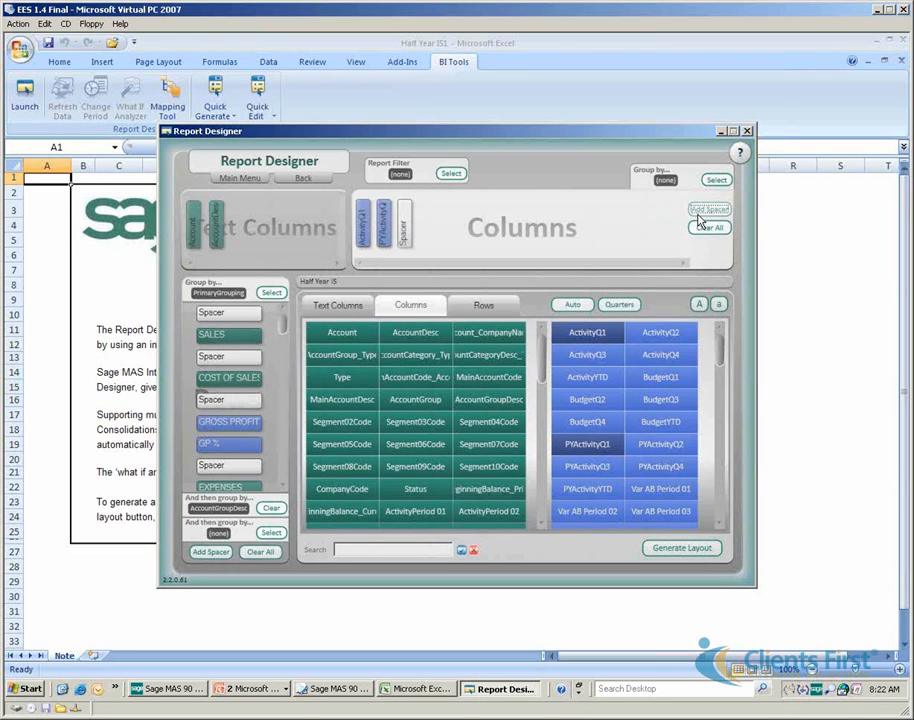
click(675, 335)
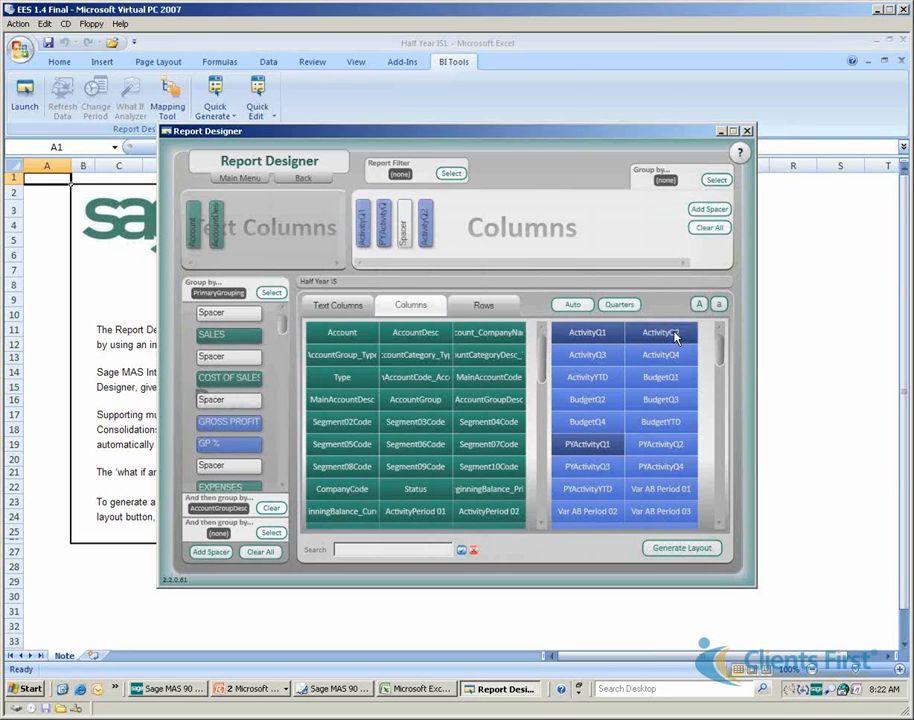
click(678, 445)
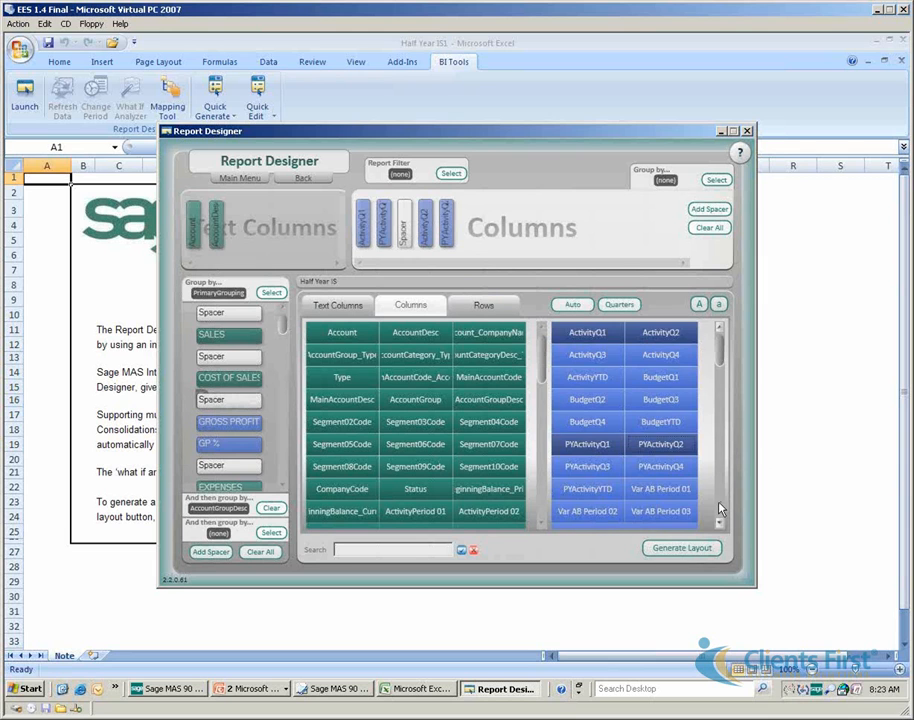
scroll(720, 510, down, 4)
scroll(722, 510, down, 4)
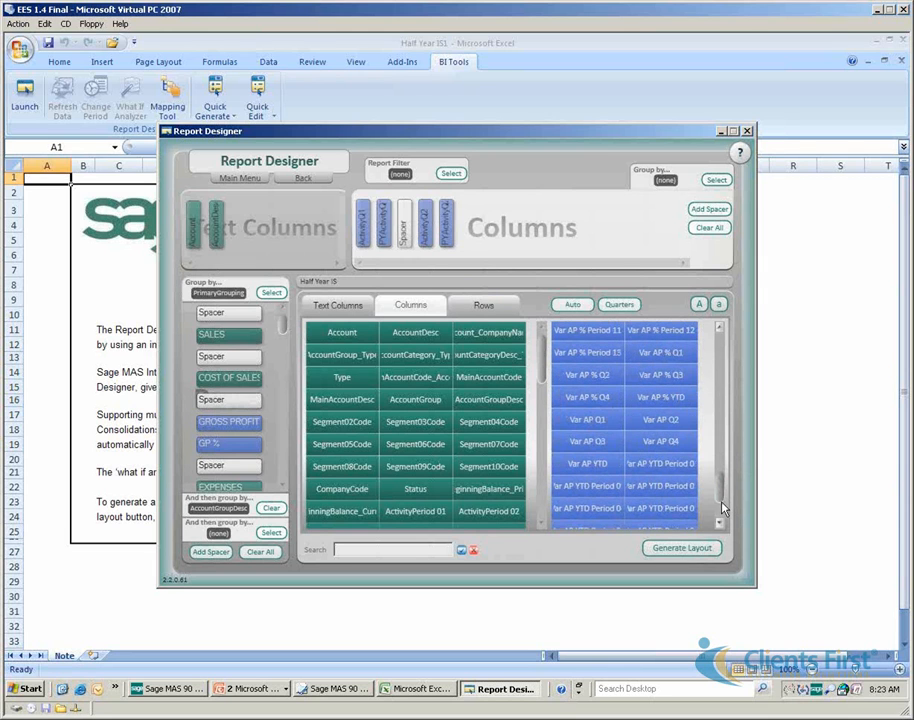
scroll(718, 500, down, 3)
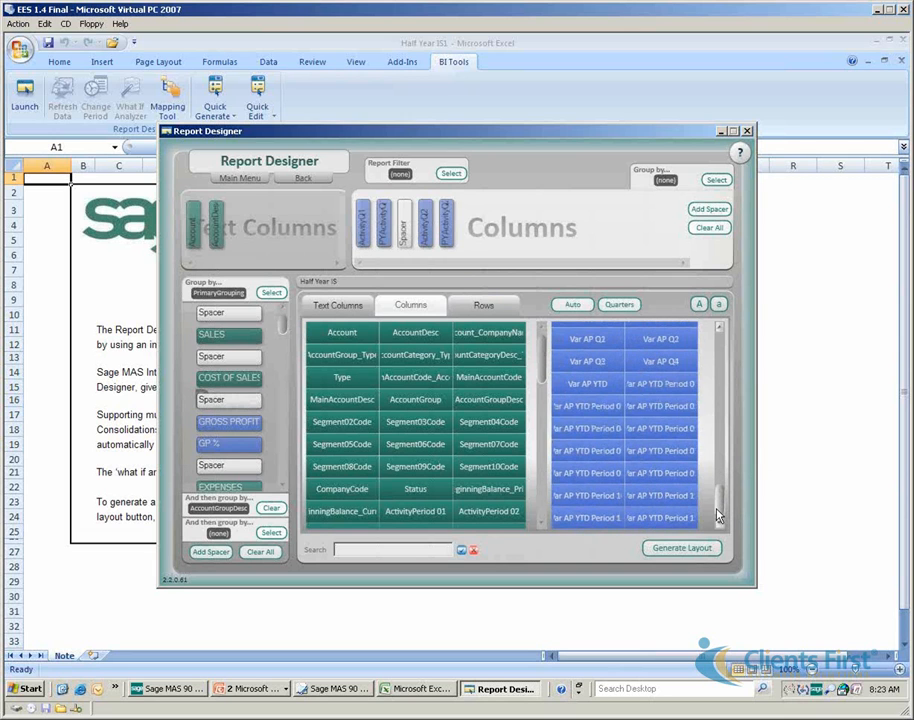
drag(716, 490, 694, 363)
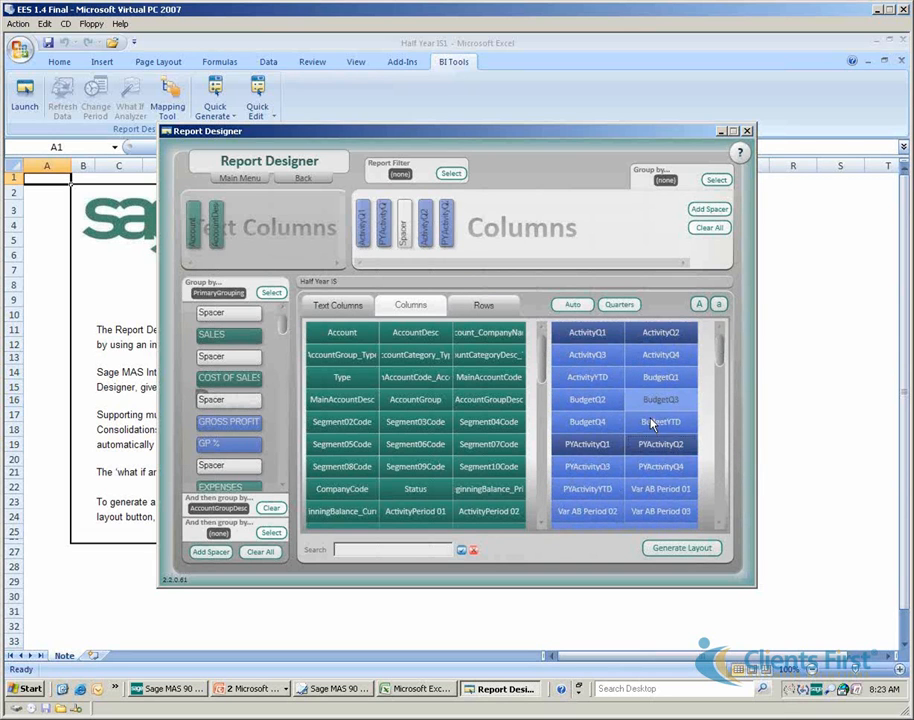
Start a new column formula that adds ActivityPeriod 01, ActivityPeriod 02 and ActivityPeriod 03
right_click(657, 389)
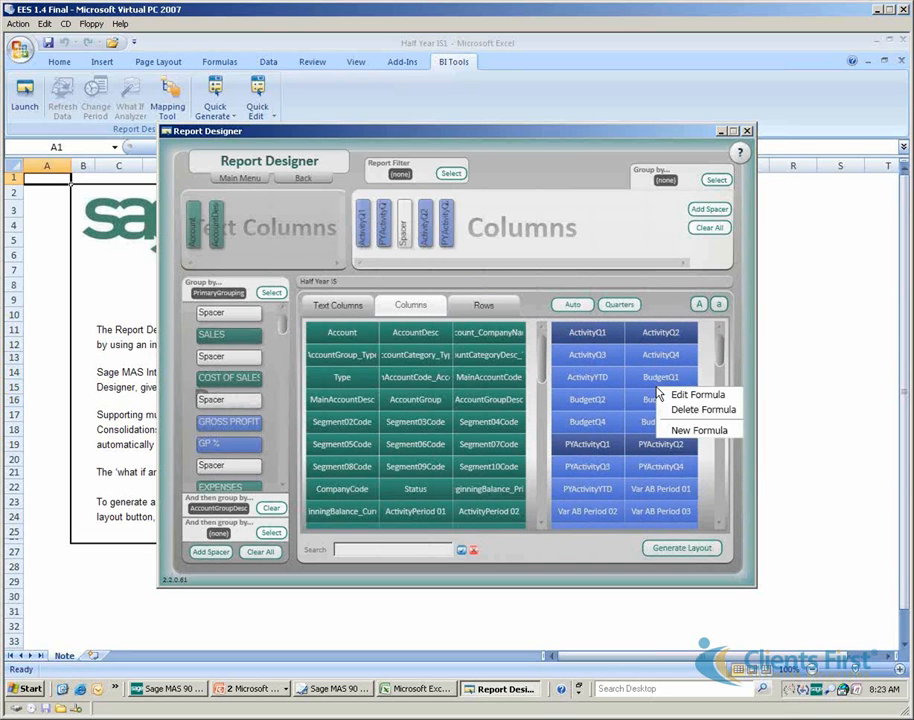
click(680, 434)
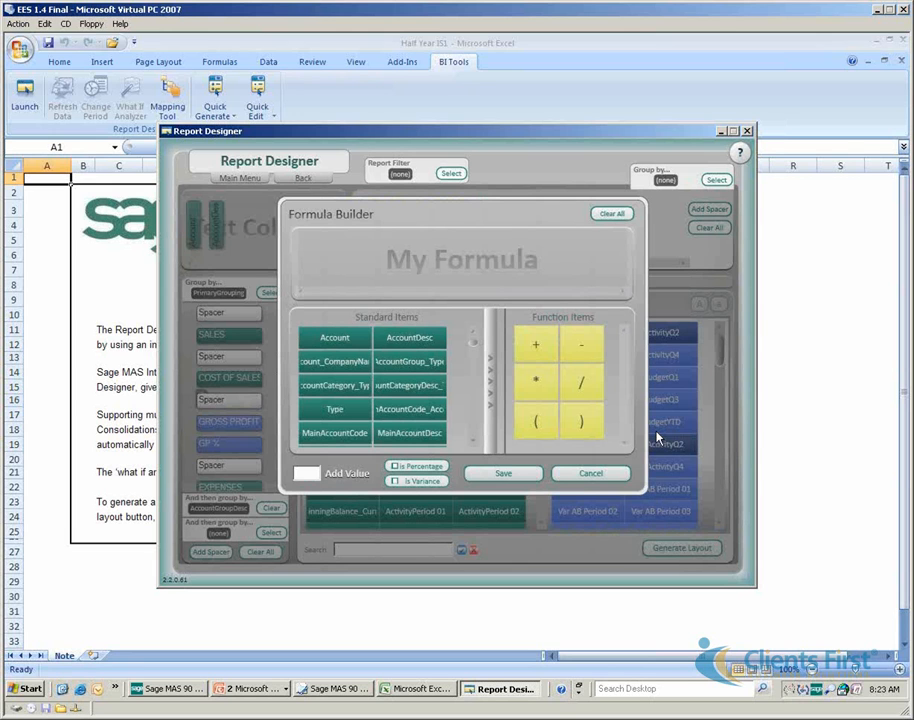
scroll(474, 432, down, 5)
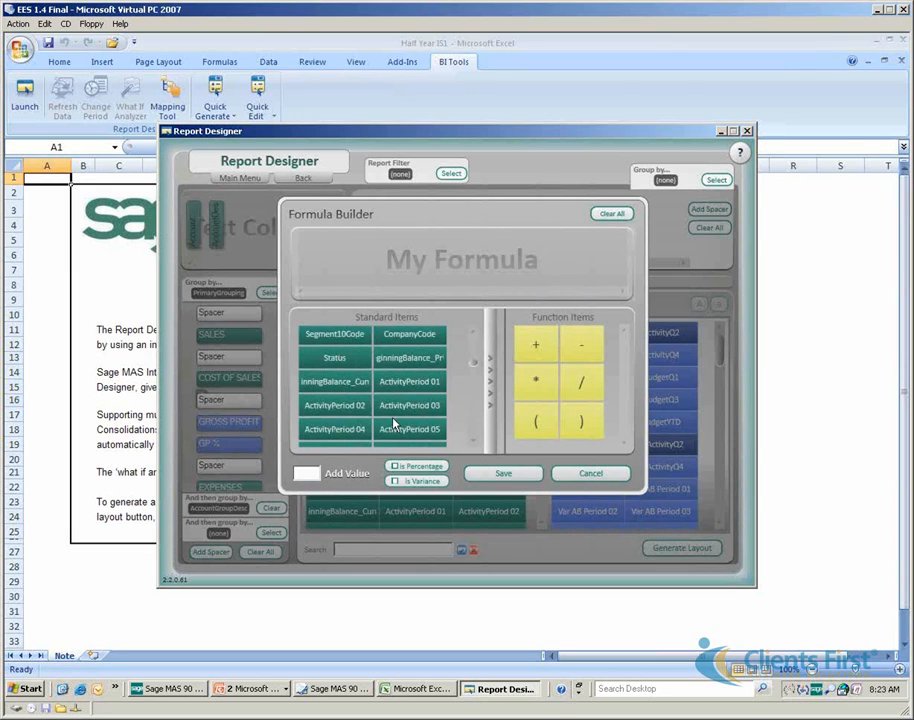
click(406, 385)
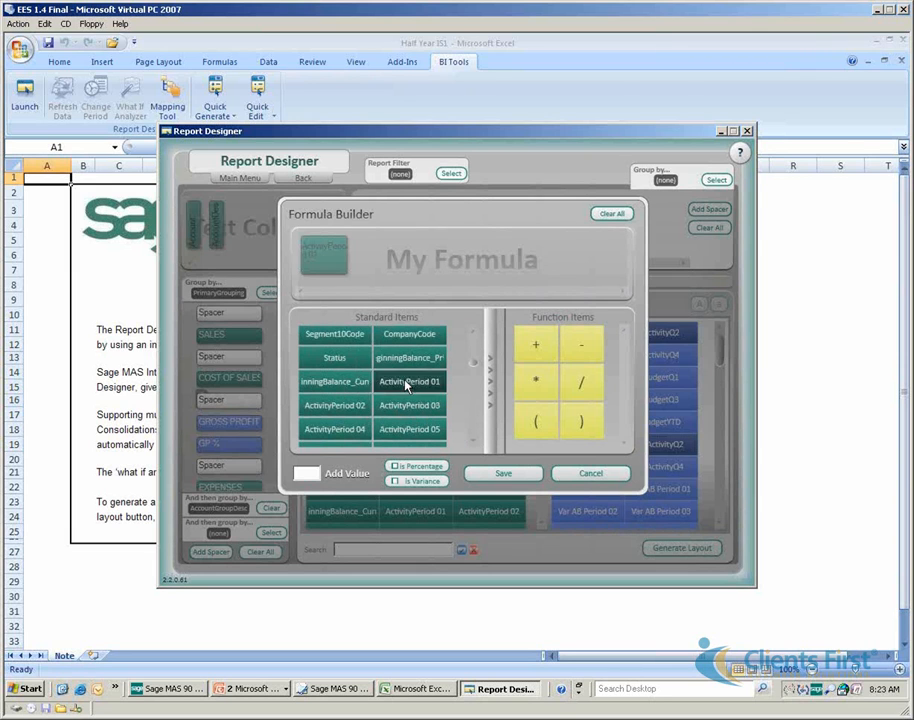
click(527, 347)
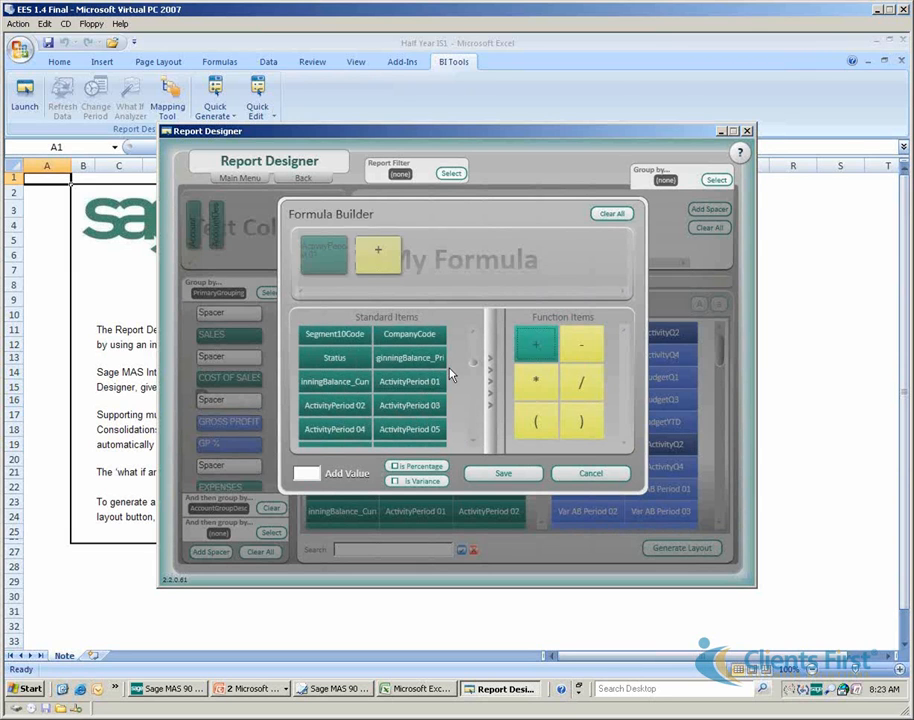
click(334, 405)
click(527, 341)
click(432, 410)
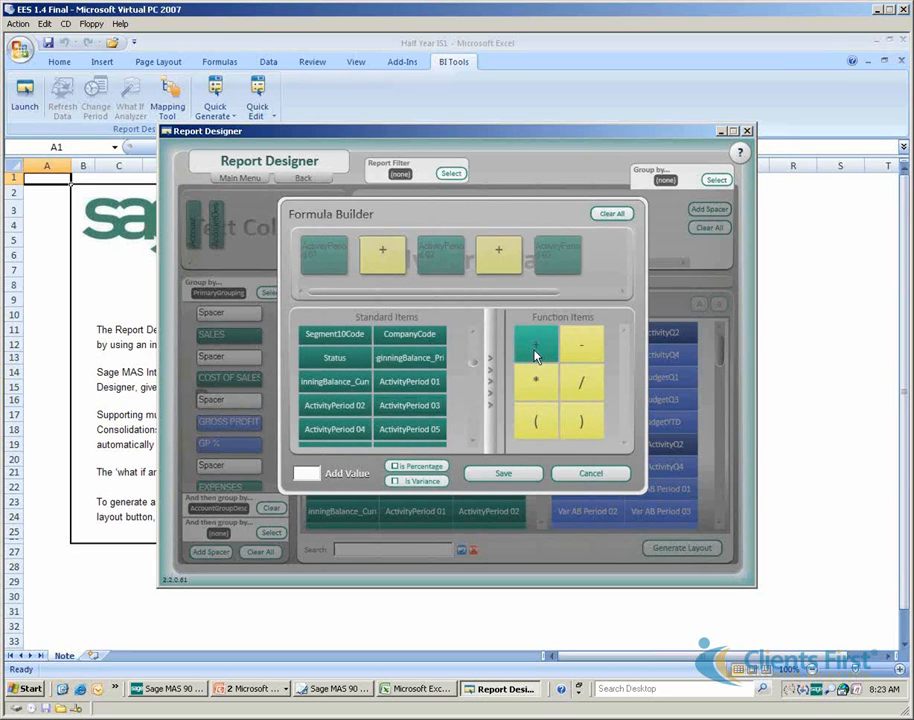
Add ActivityPeriod 04, 05 and 06 to the sum and save the formula as Actual Total
click(534, 346)
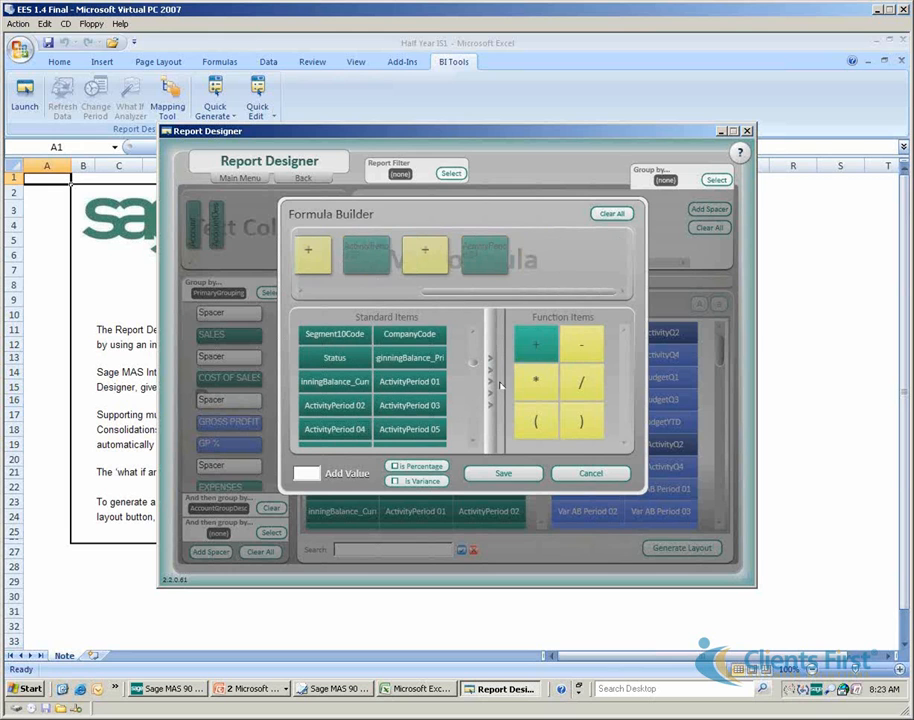
click(442, 421)
click(540, 343)
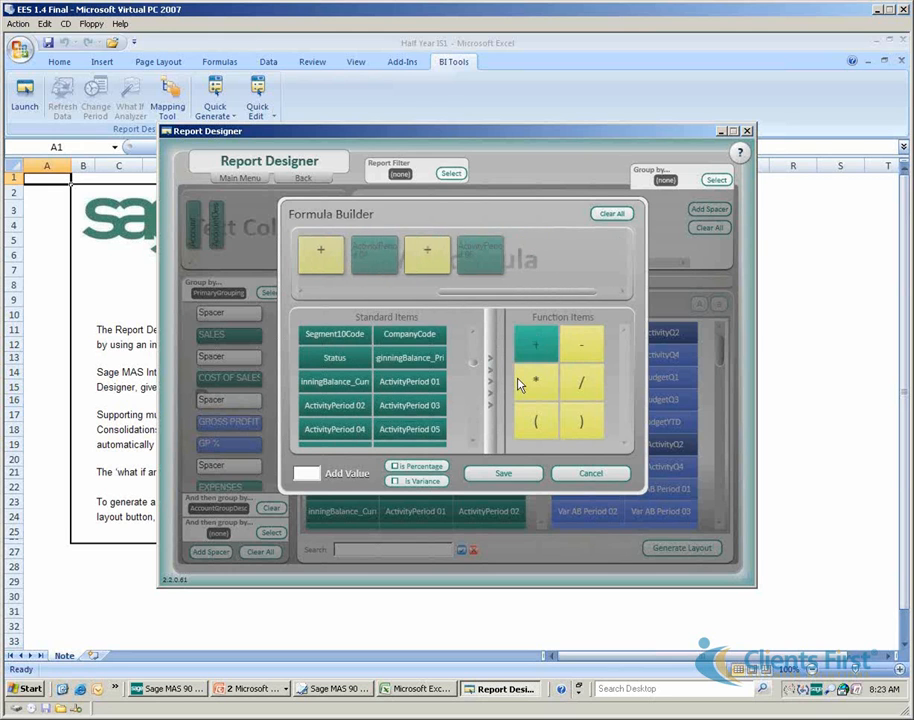
scroll(473, 445, down, 1)
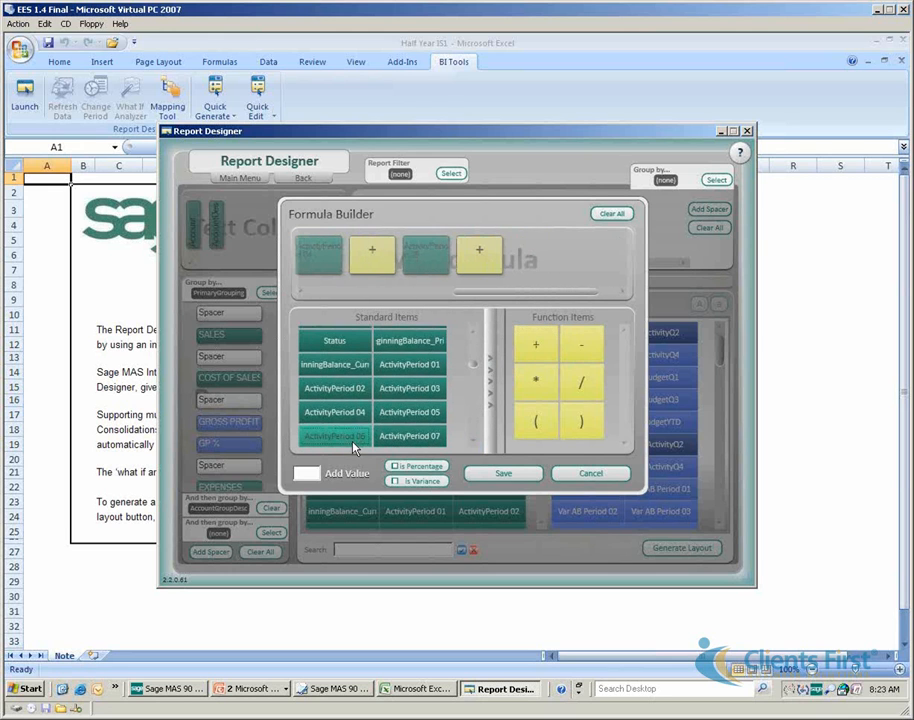
click(352, 445)
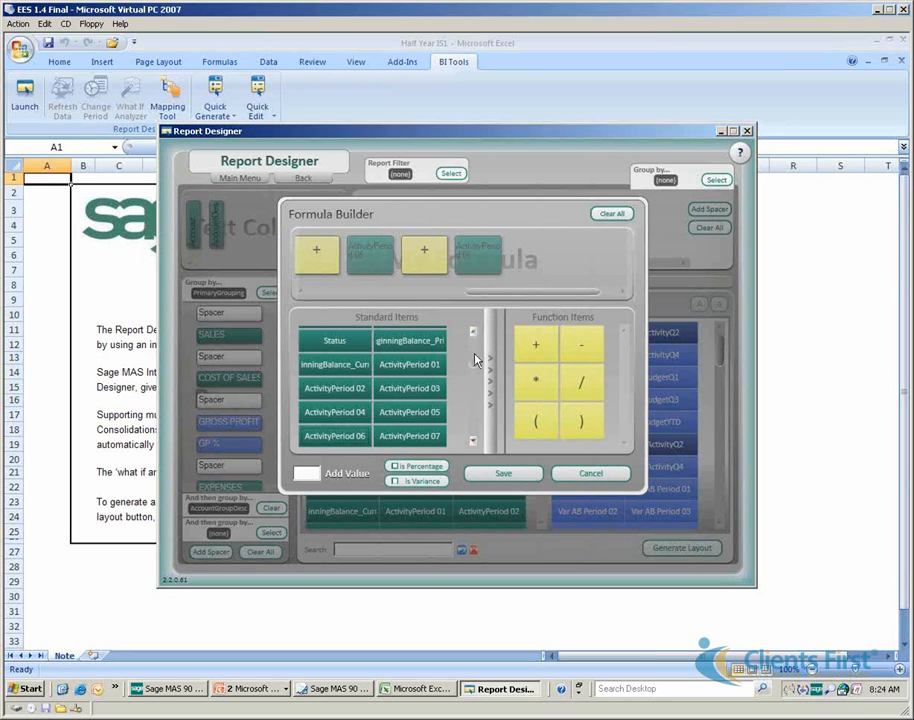
click(505, 476)
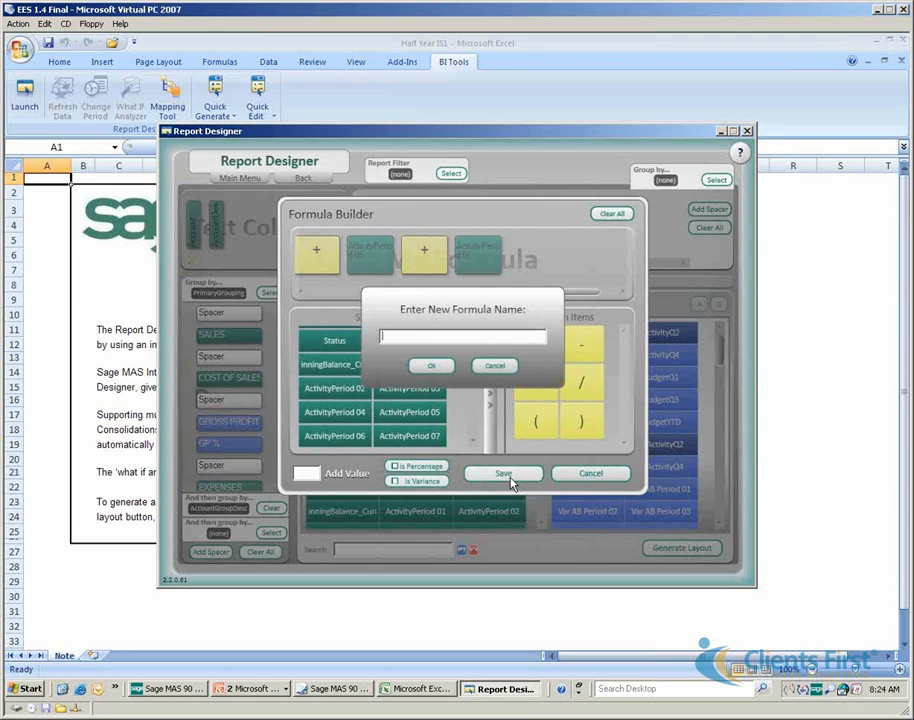
text(Actual Total)
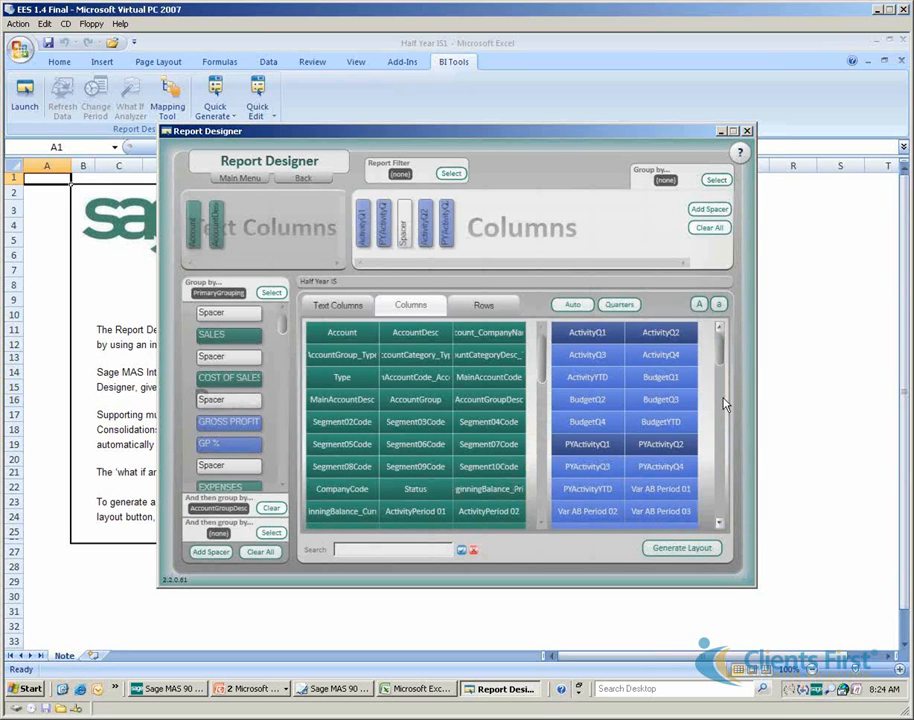
Append a spacer and the Actual Total formula to the end of the layout's columns
scroll(726, 404, down, 10)
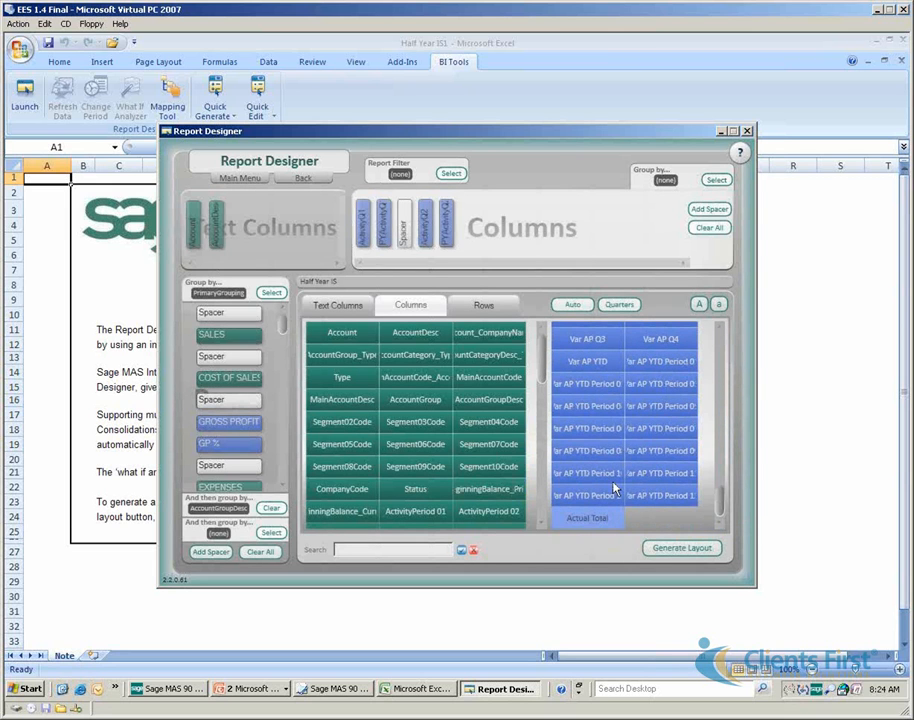
click(710, 210)
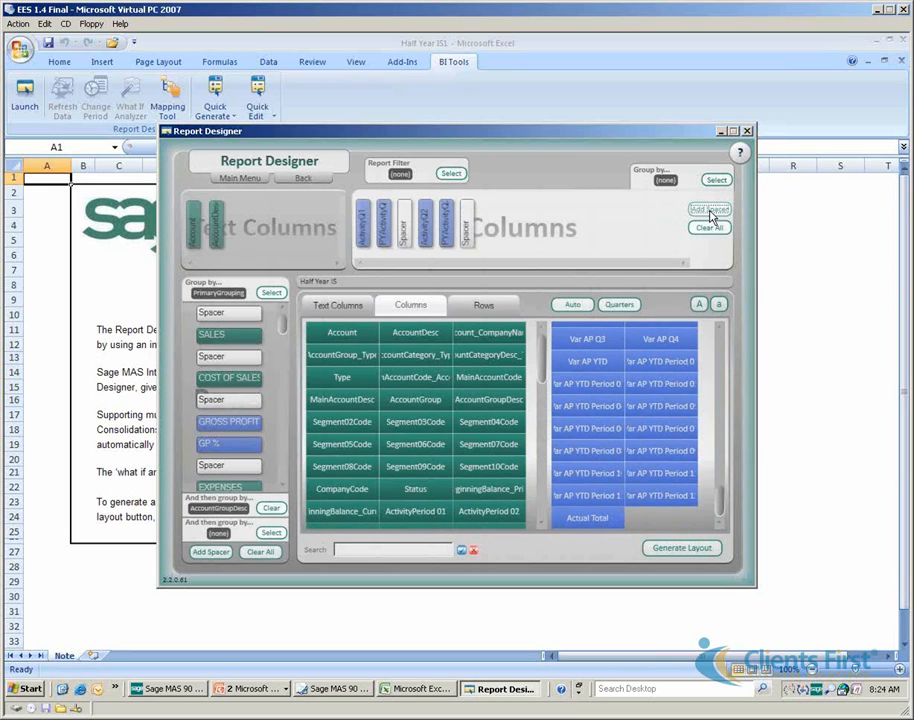
double_click(590, 518)
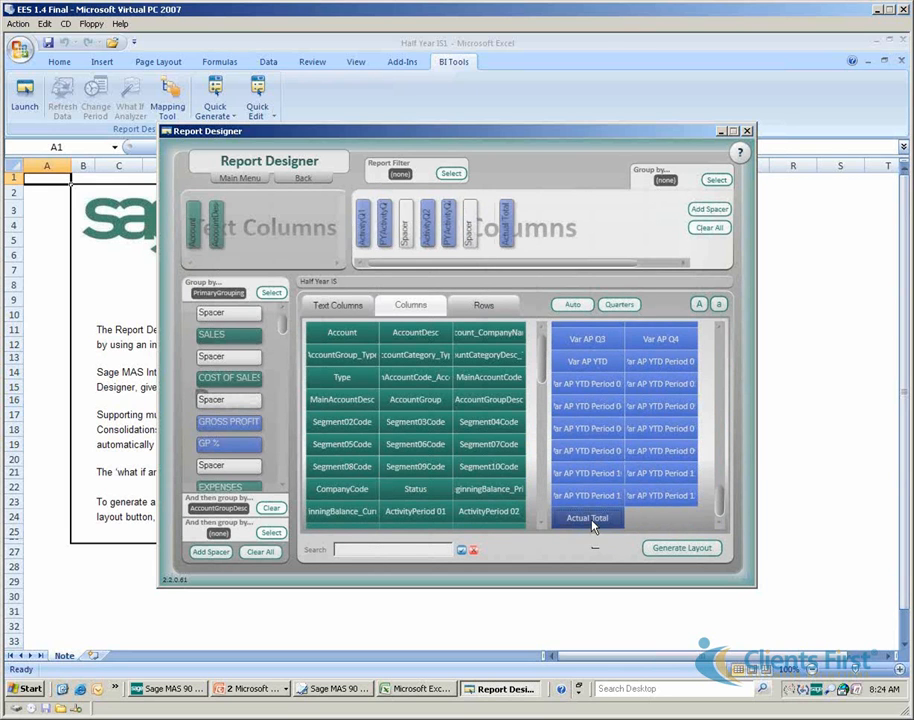
Start another new column formula that adds PYActivityPeriod 01, PYActivityPeriod 02 and PYActivityPeriod 03
right_click(646, 495)
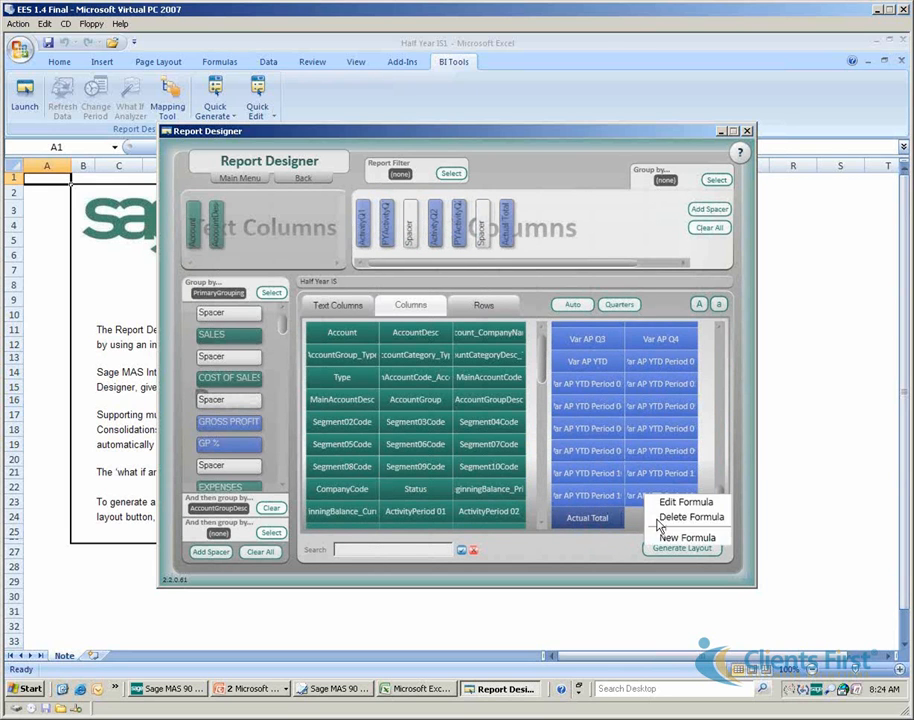
click(659, 539)
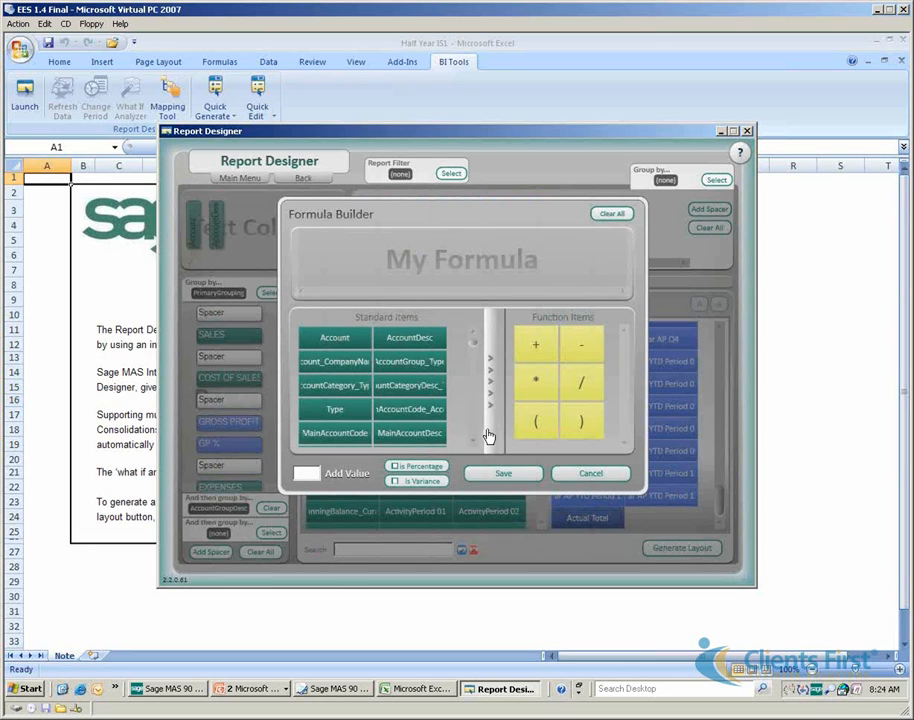
scroll(477, 433, down, 5)
scroll(477, 433, down, 3)
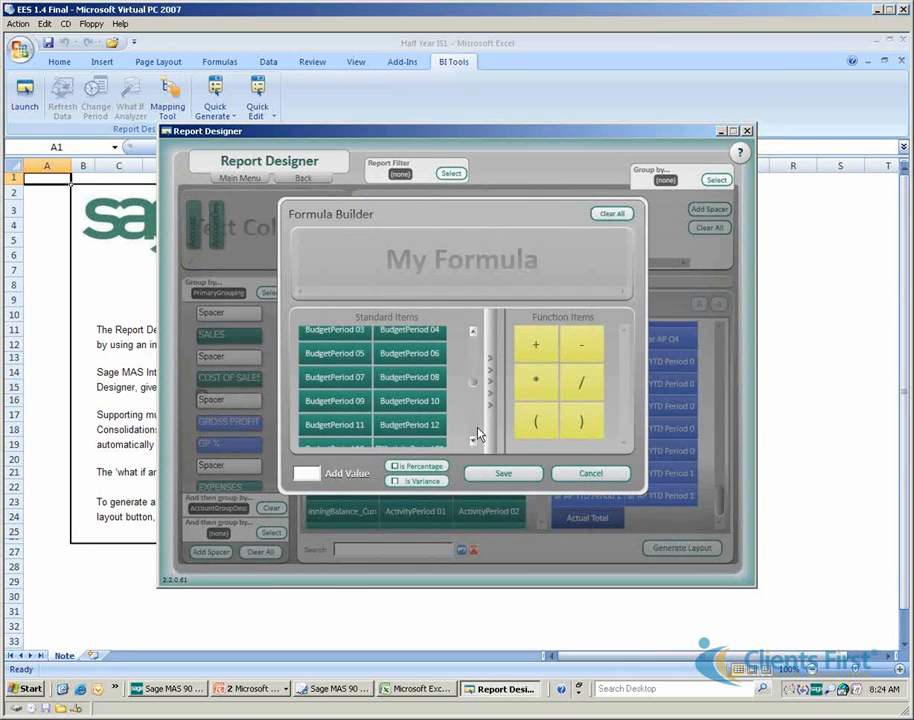
scroll(477, 433, down, 3)
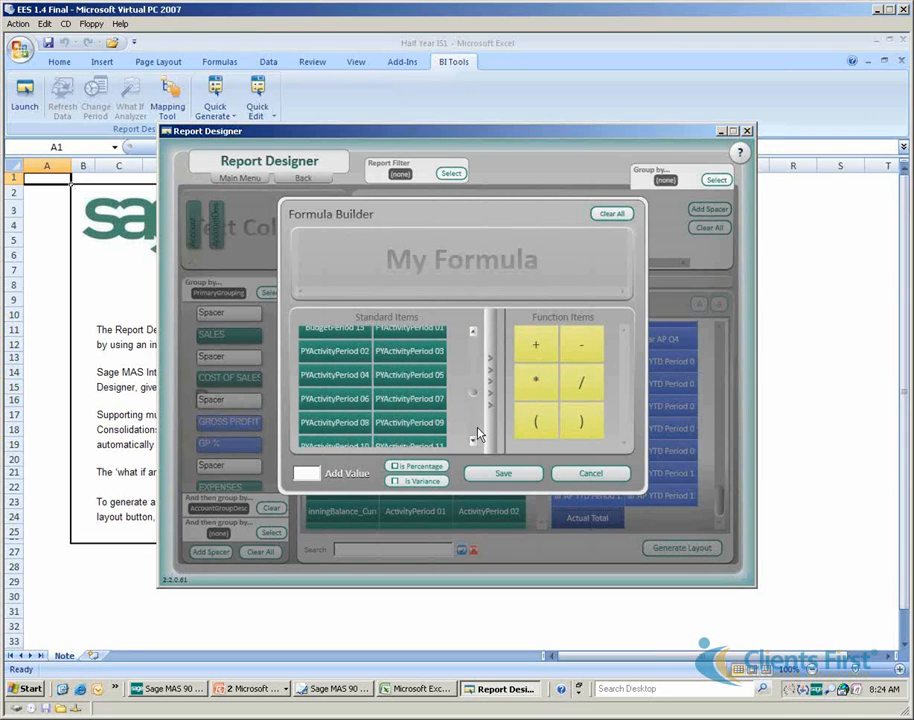
click(441, 332)
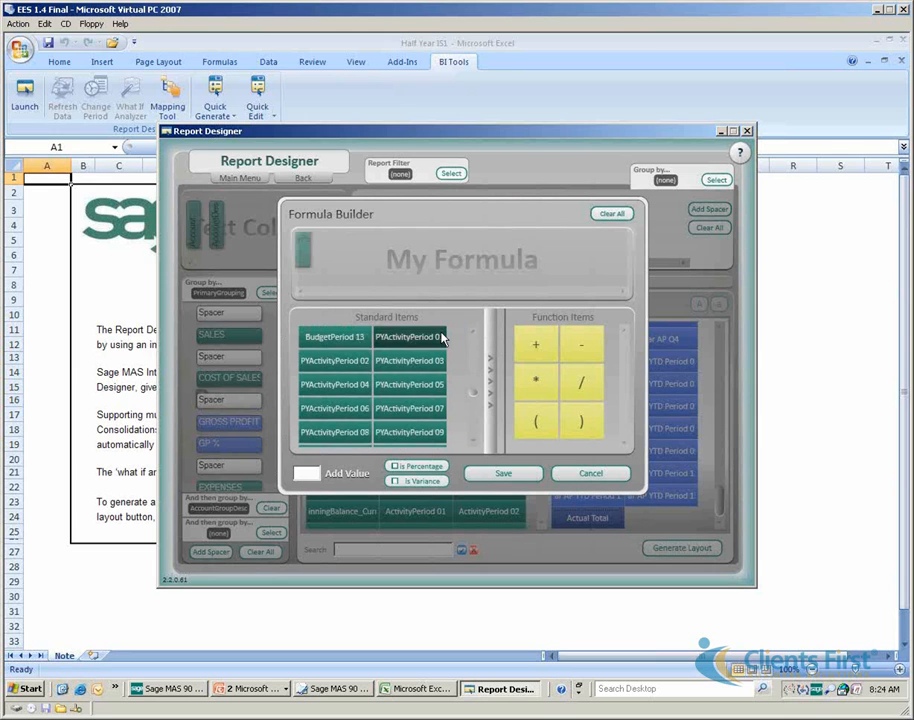
click(535, 343)
click(336, 360)
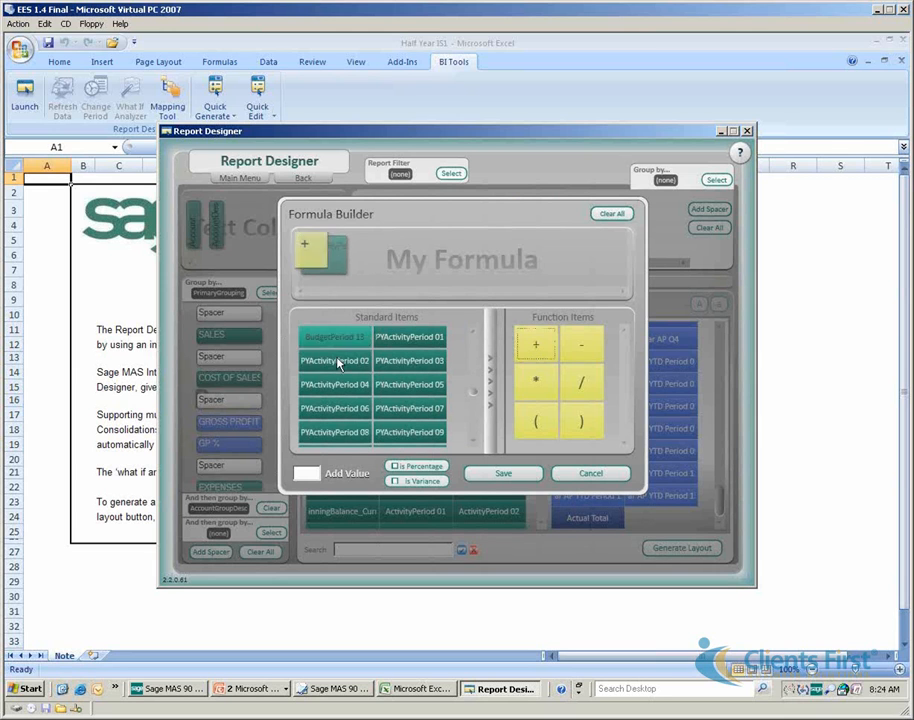
click(521, 345)
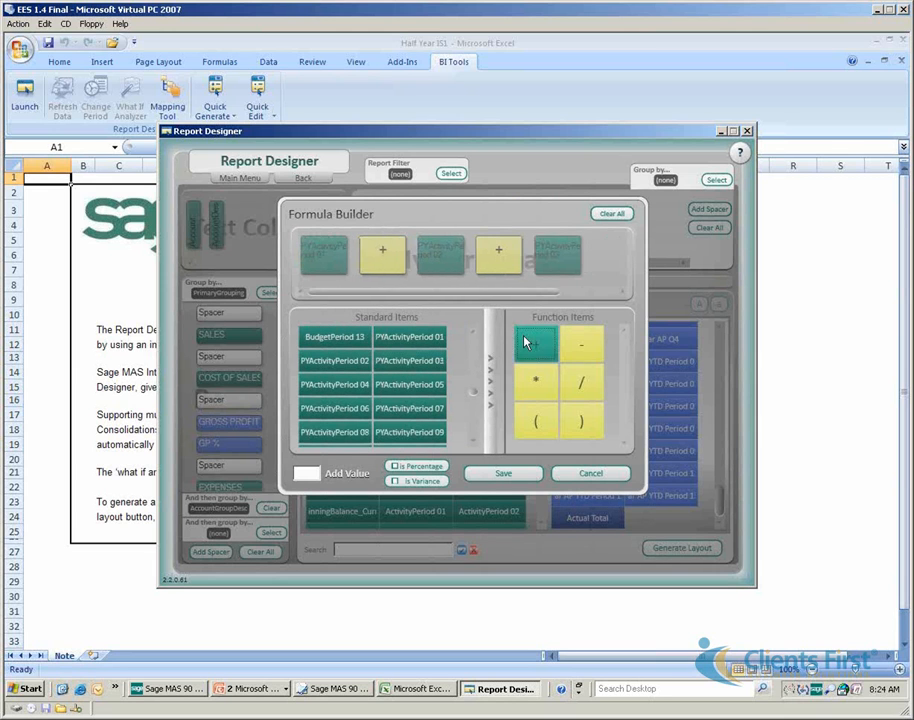
Add PYActivityPeriod 04, 05 and 06 to the sum and save the formula as Prior Total
click(533, 349)
click(409, 384)
click(530, 352)
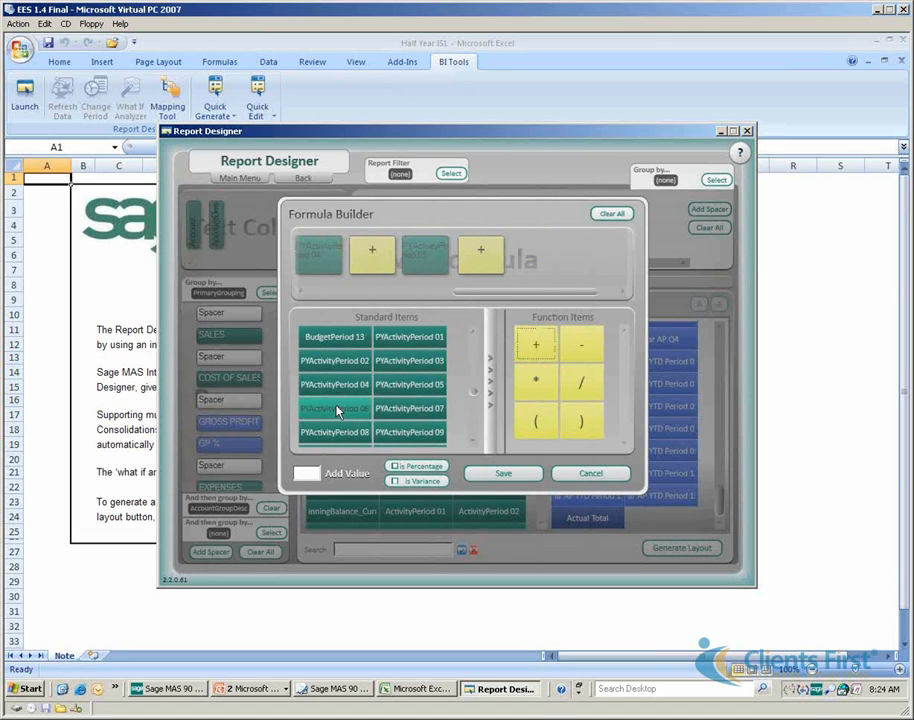
click(500, 474)
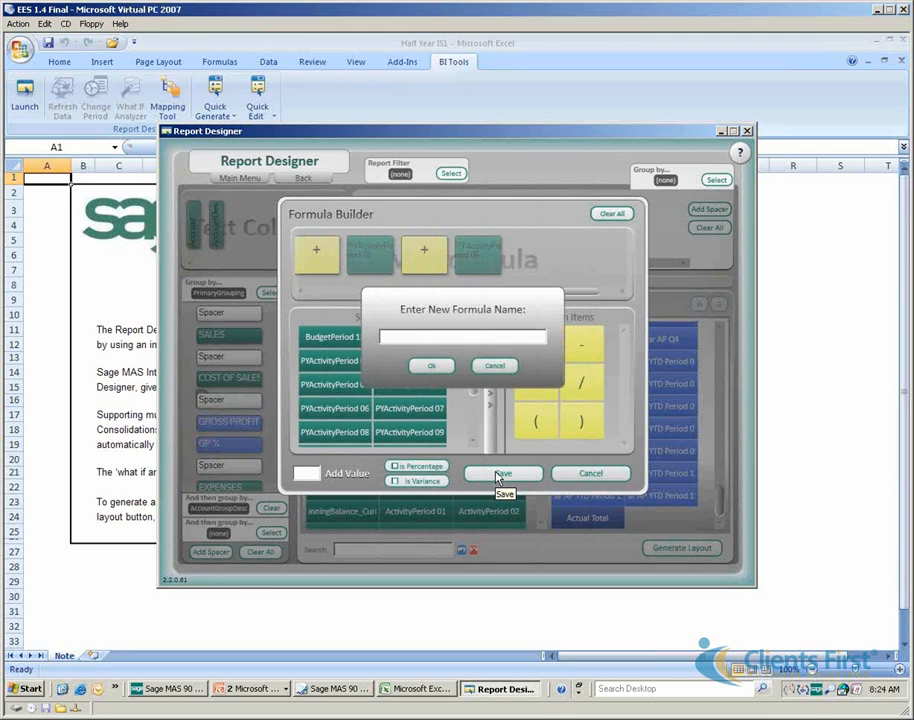
text(Prior Total)
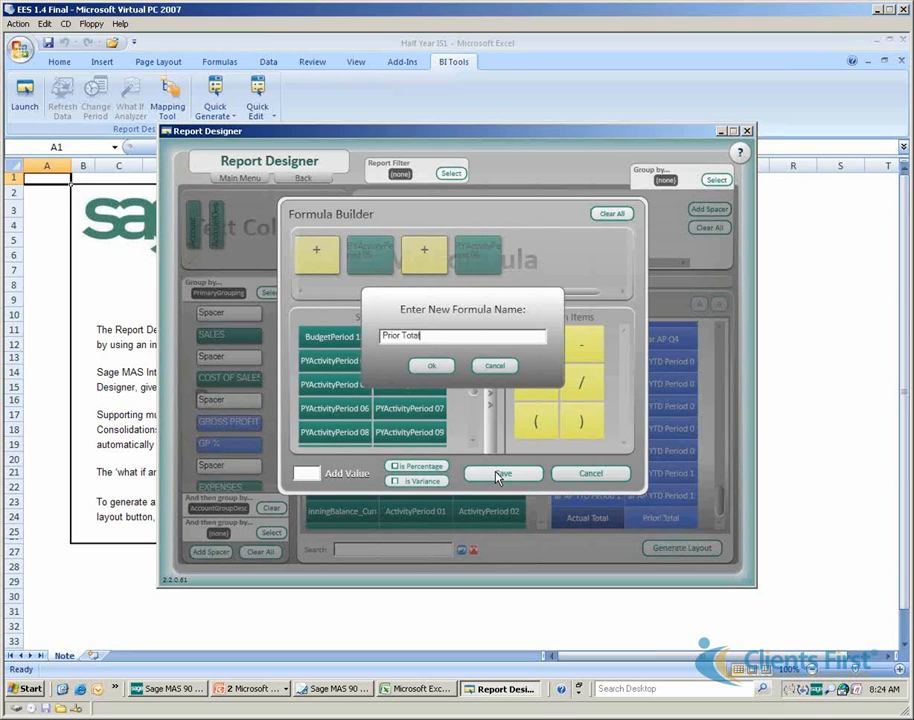
key(Return)
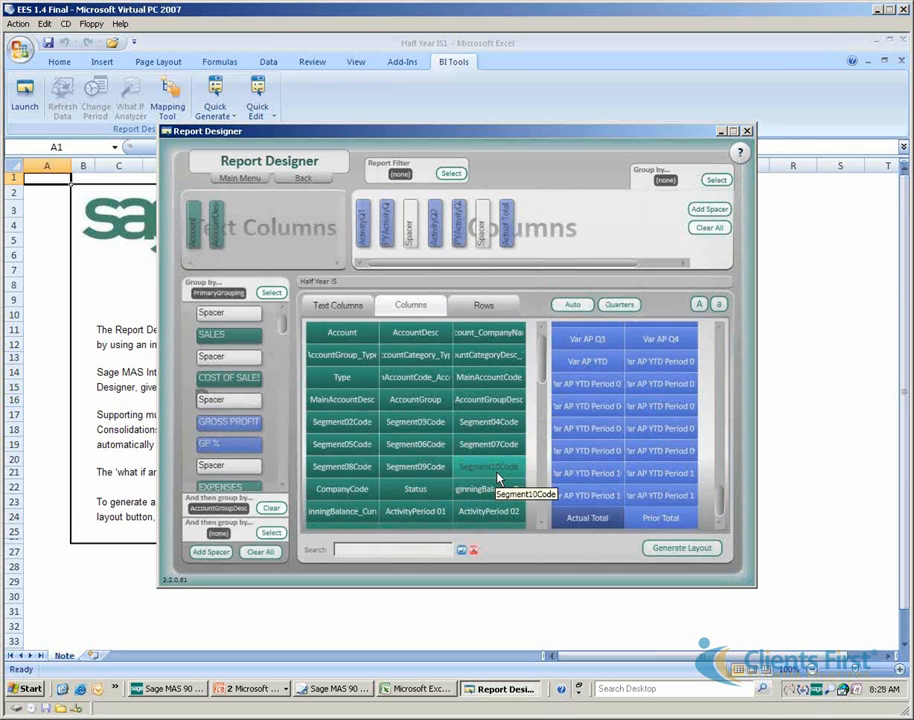
Append the Prior Total formula after Actual Total in the layout's columns and check the columns and row groups
double_click(665, 519)
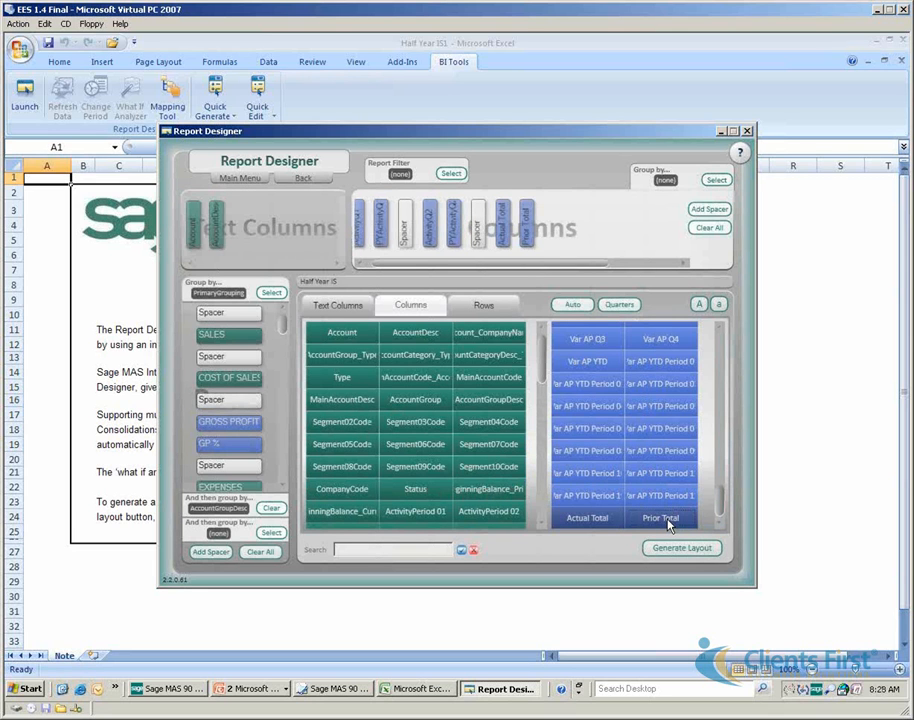
drag(594, 266, 555, 267)
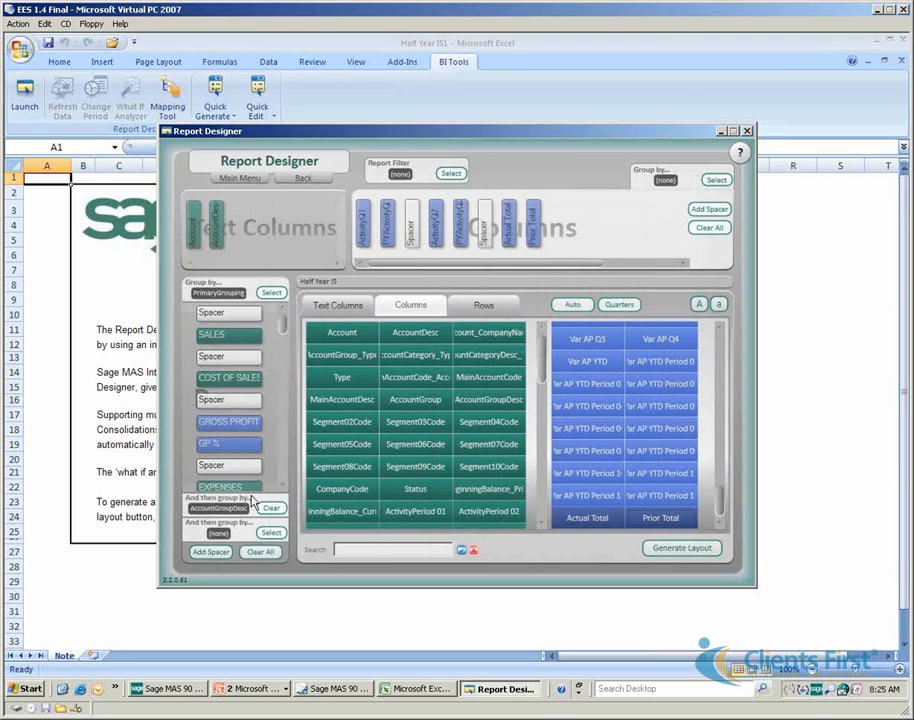
click(284, 490)
click(284, 490)
click(283, 310)
click(283, 310)
Generate the Half Year IS layout as a worksheet and dismiss the completion notice
drag(386, 238, 463, 232)
click(676, 552)
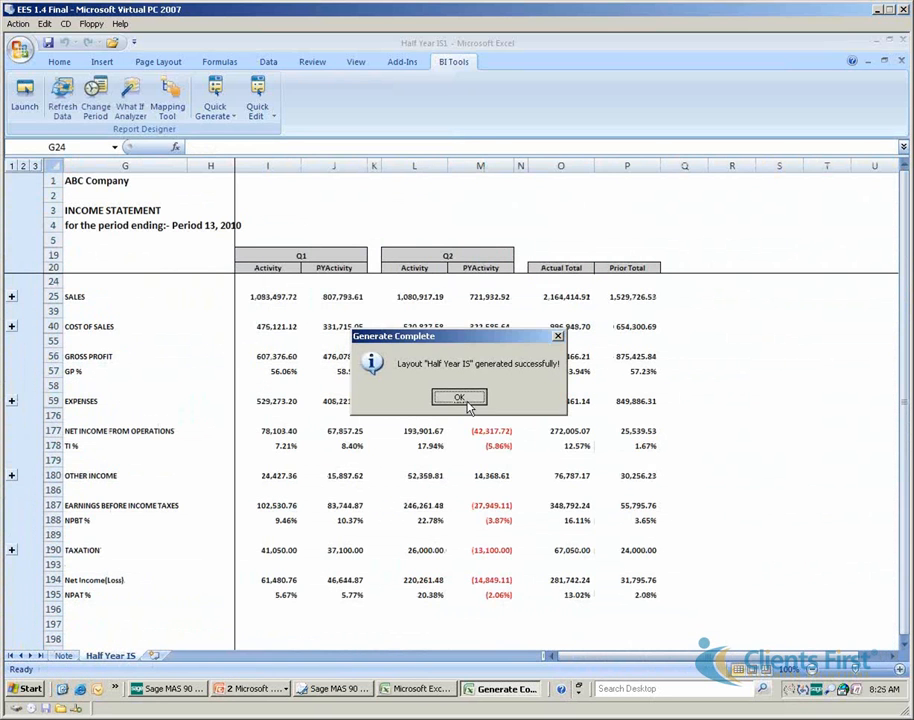
click(459, 398)
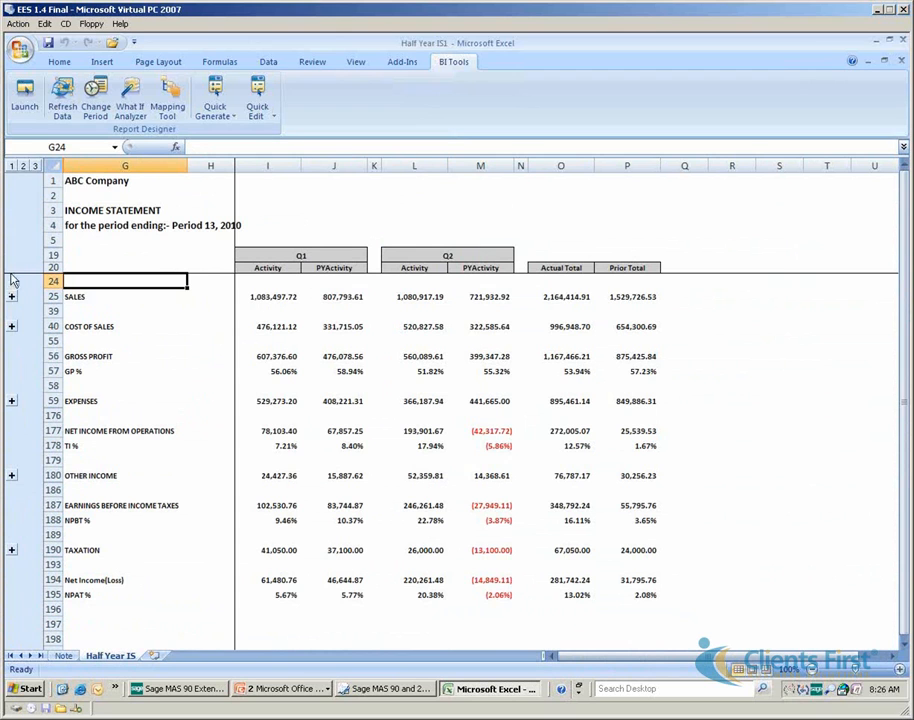
Examine the formulas behind the company name in the report heading and the Actual Total for Sales
click(72, 194)
key(Up)
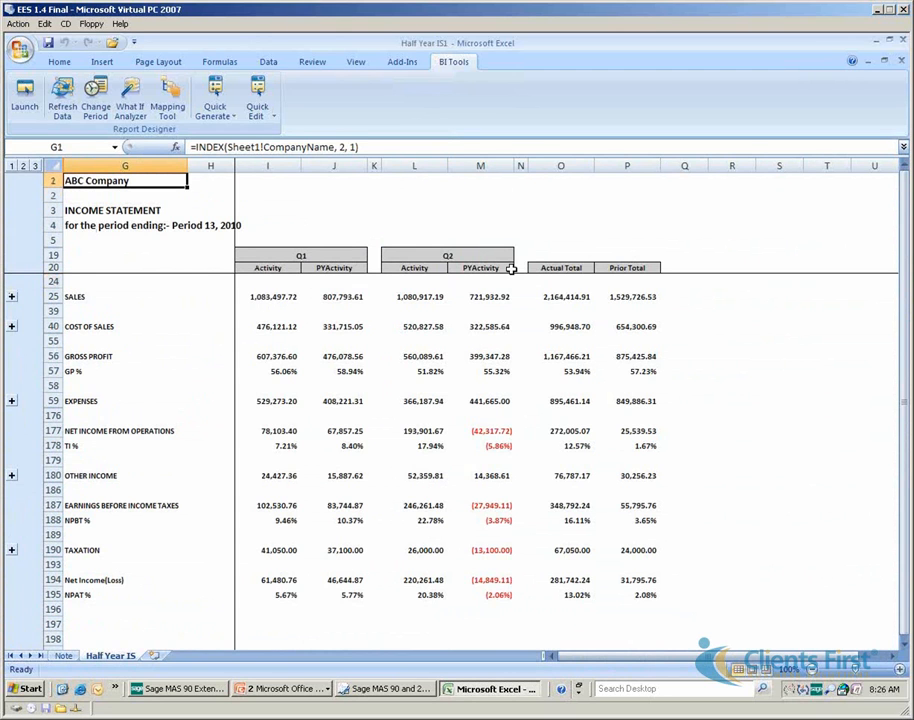
click(567, 297)
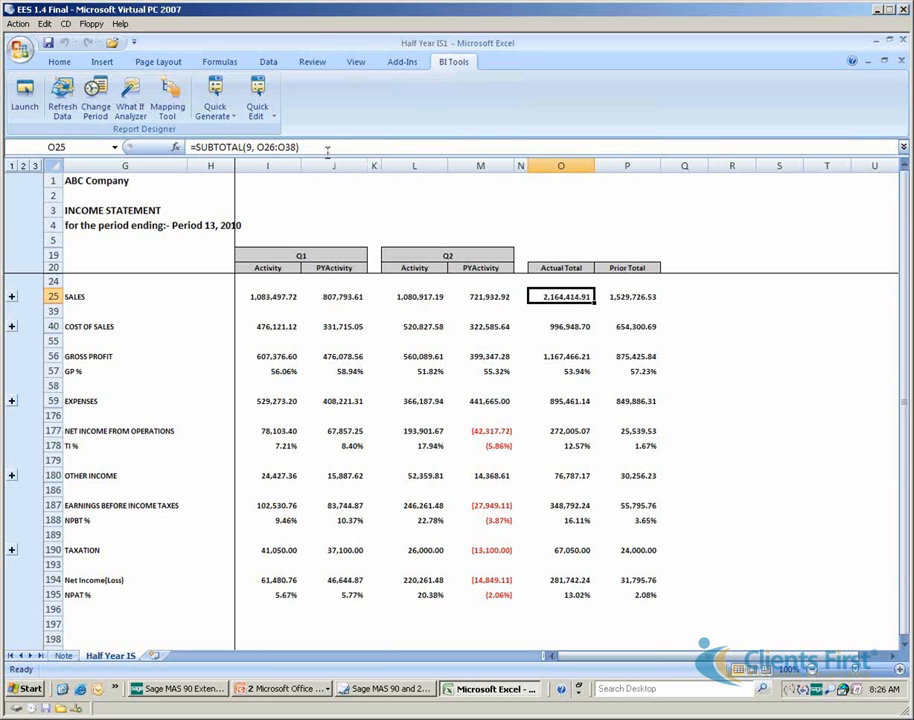
drag(331, 146, 190, 147)
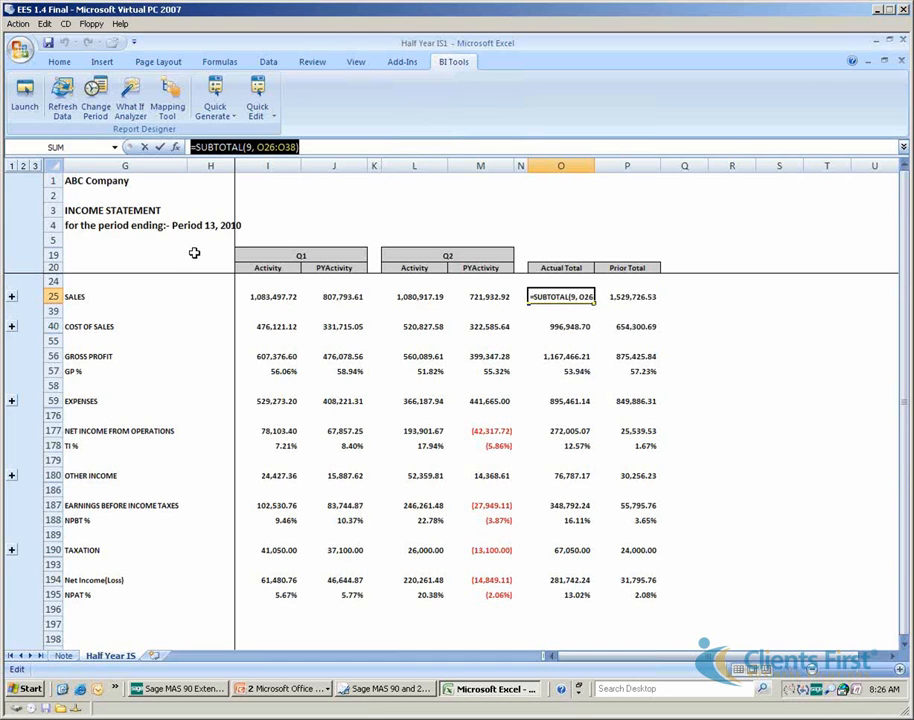
text(=)
click(625, 300)
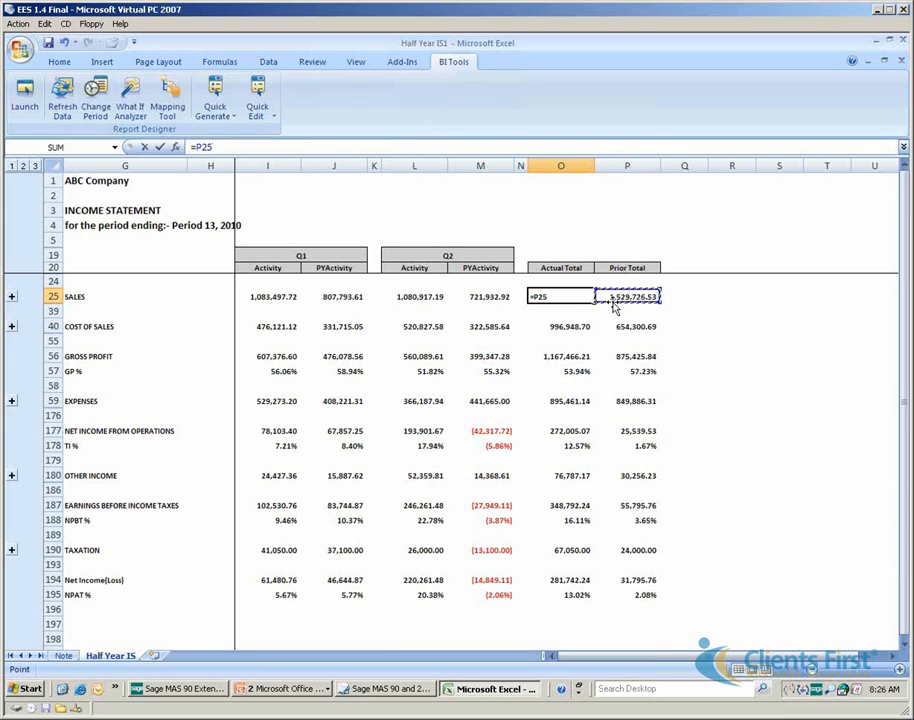
key(Escape)
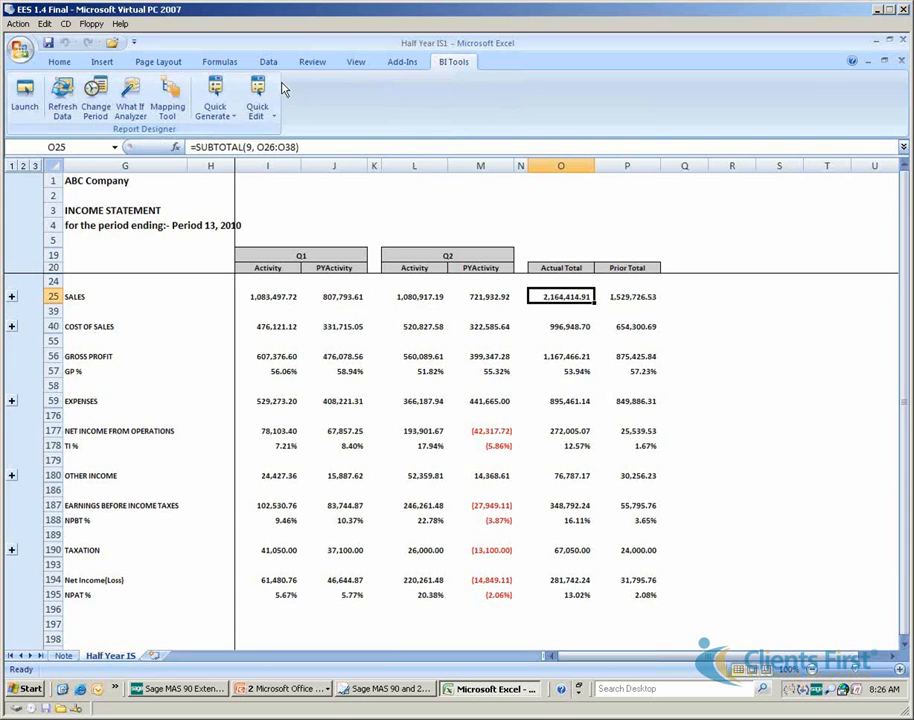
In the Report Manager, create and link the Half Year IS report's template from workbook Half Year IS1, replacing Half Year IS.xltx, then close Excel
click(267, 64)
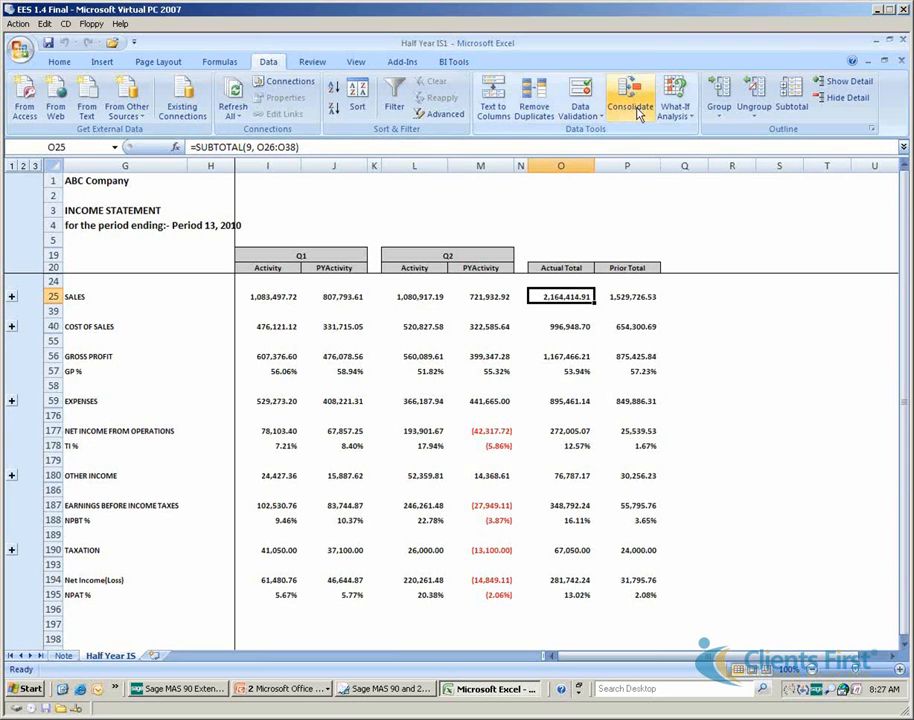
click(344, 692)
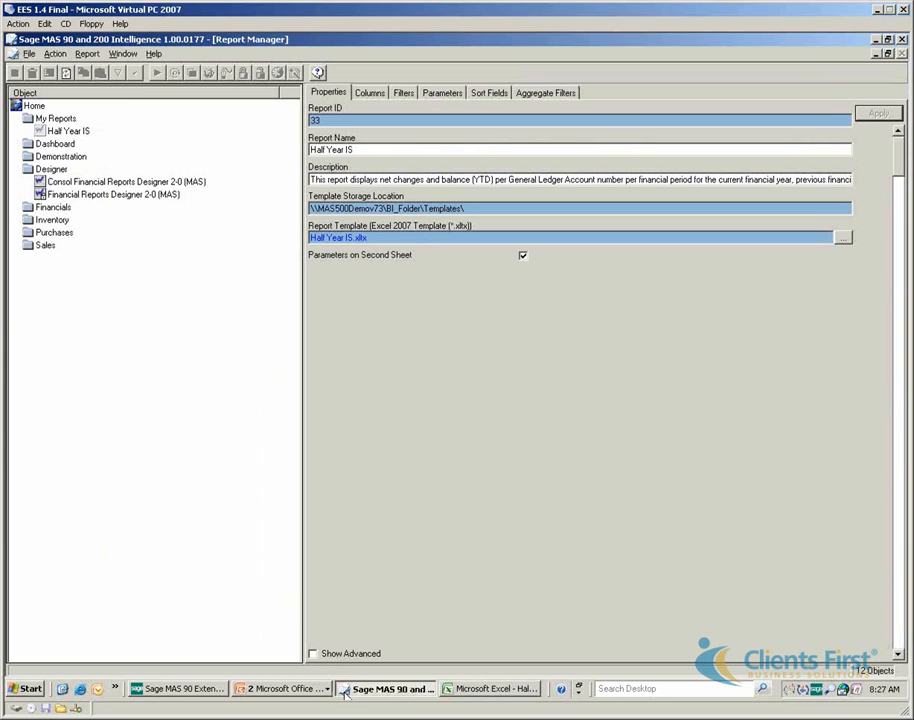
click(66, 133)
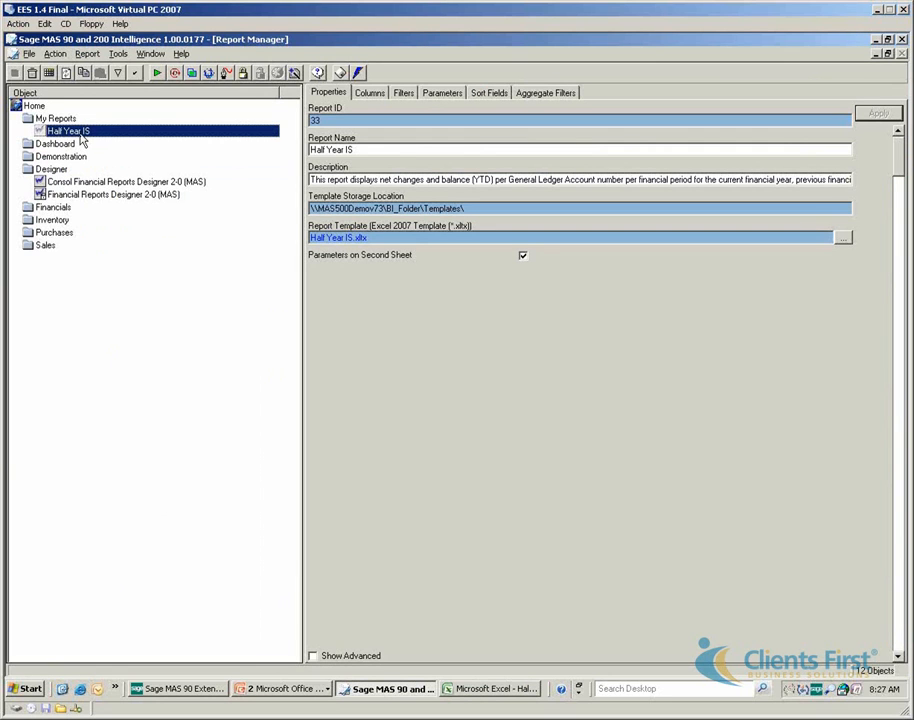
right_click(83, 138)
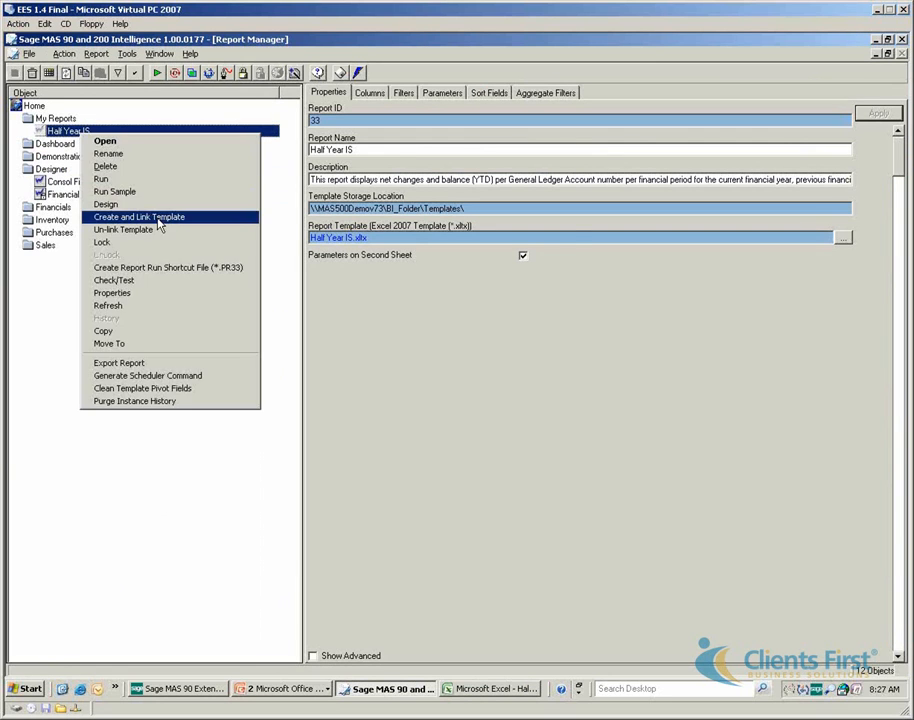
click(159, 216)
click(375, 294)
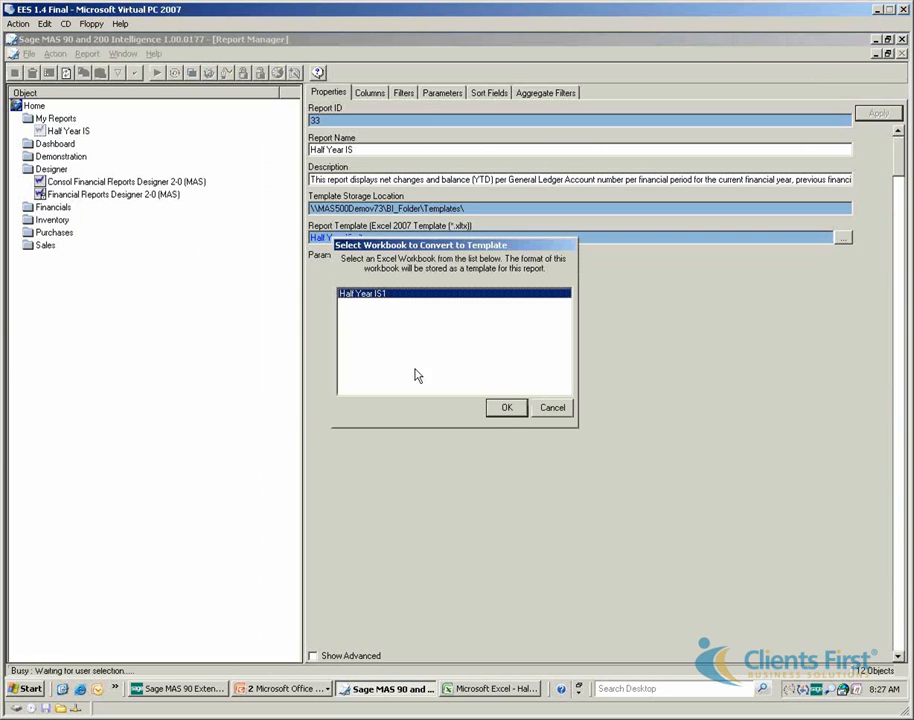
click(505, 409)
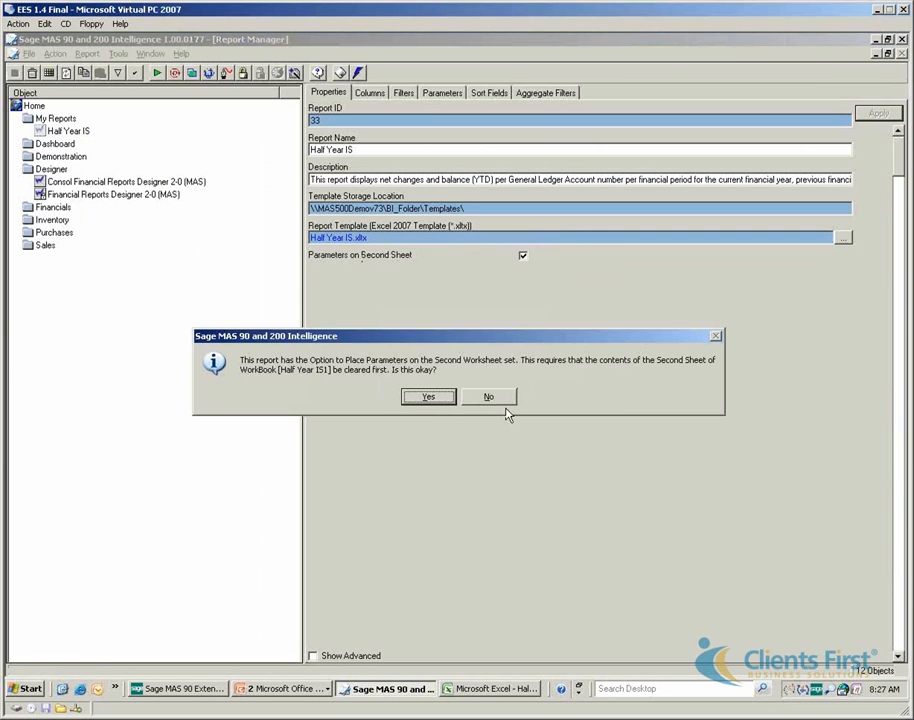
click(429, 398)
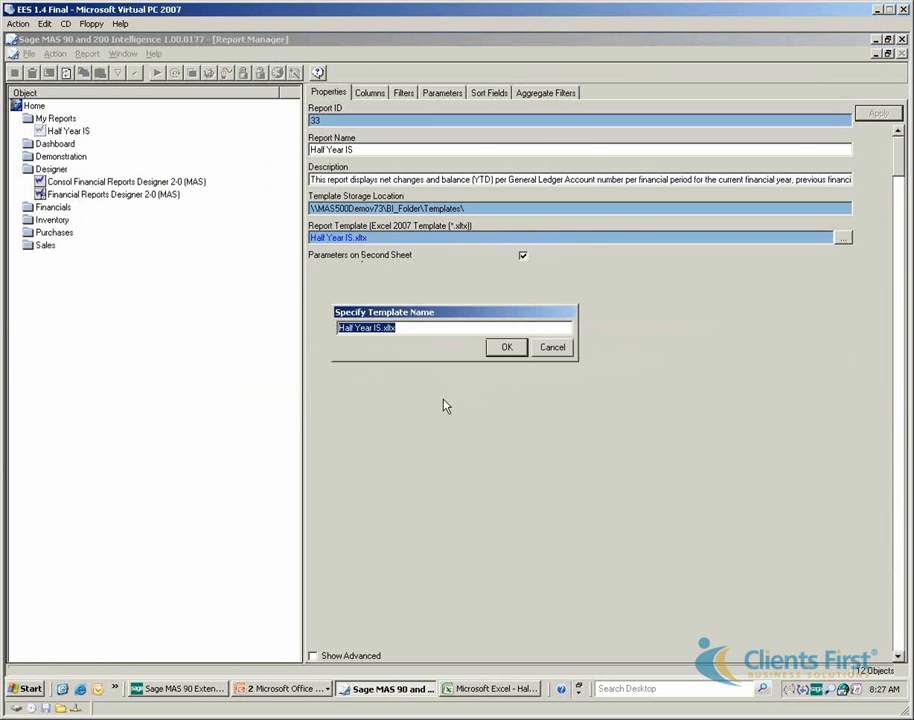
click(505, 349)
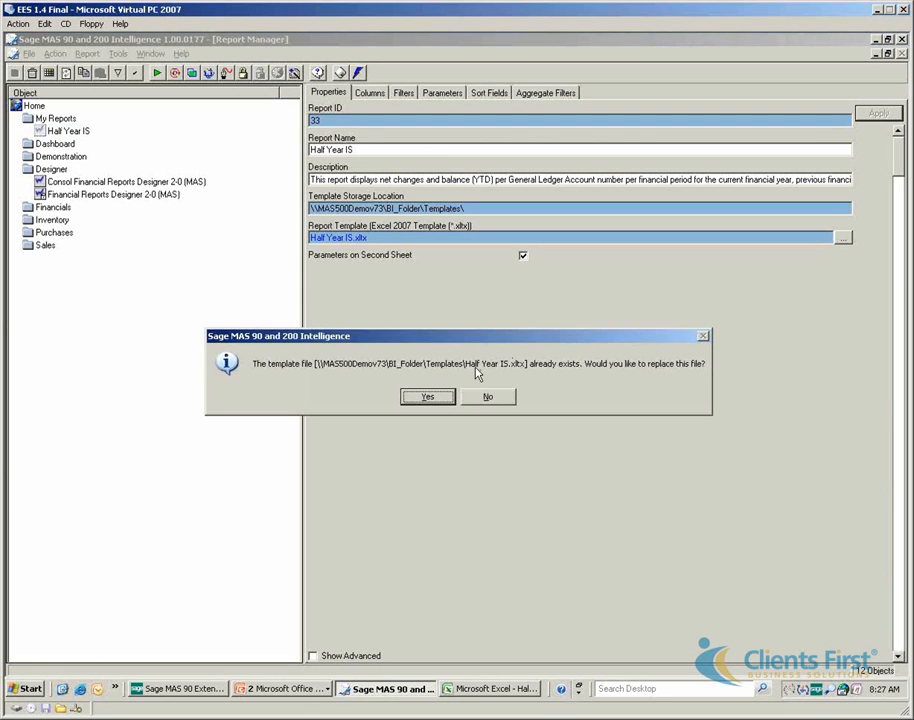
click(434, 397)
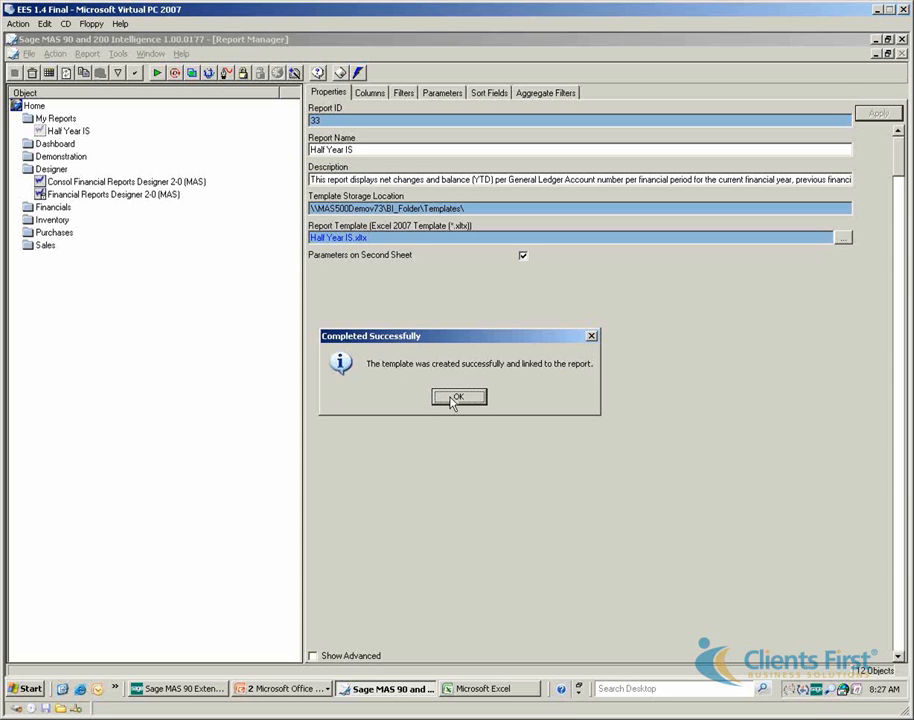
click(455, 397)
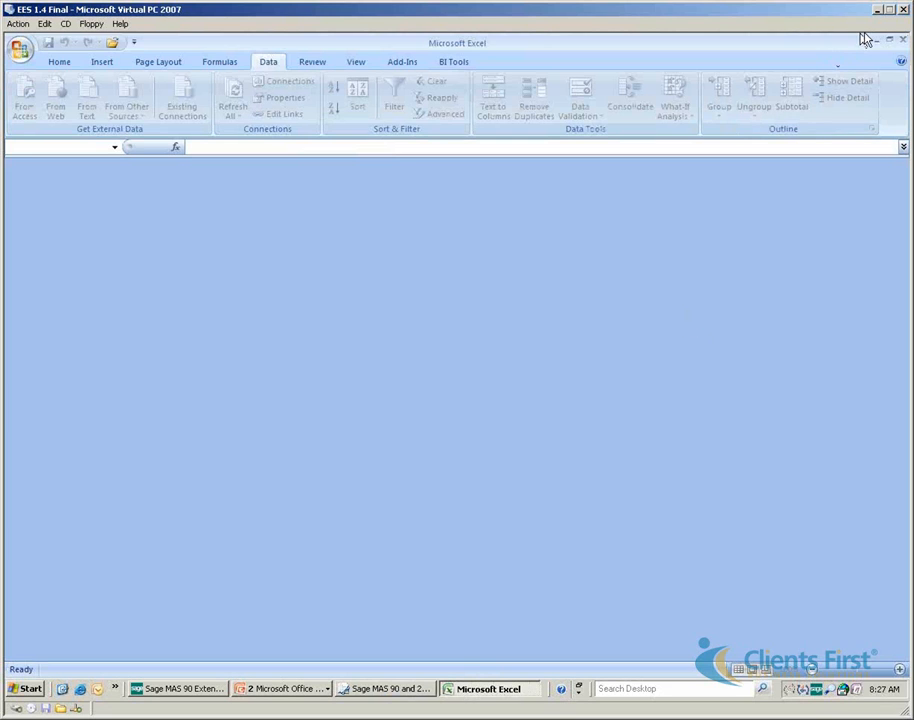
click(903, 40)
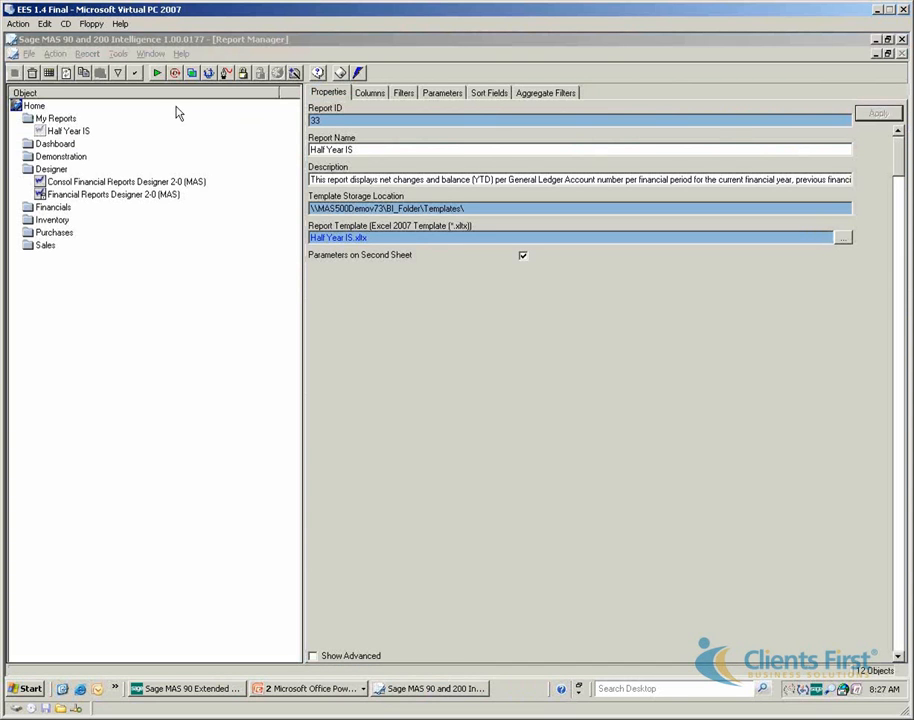
Remove the Budget Code parameter from the Half Year IS report and confirm the deletion
click(72, 133)
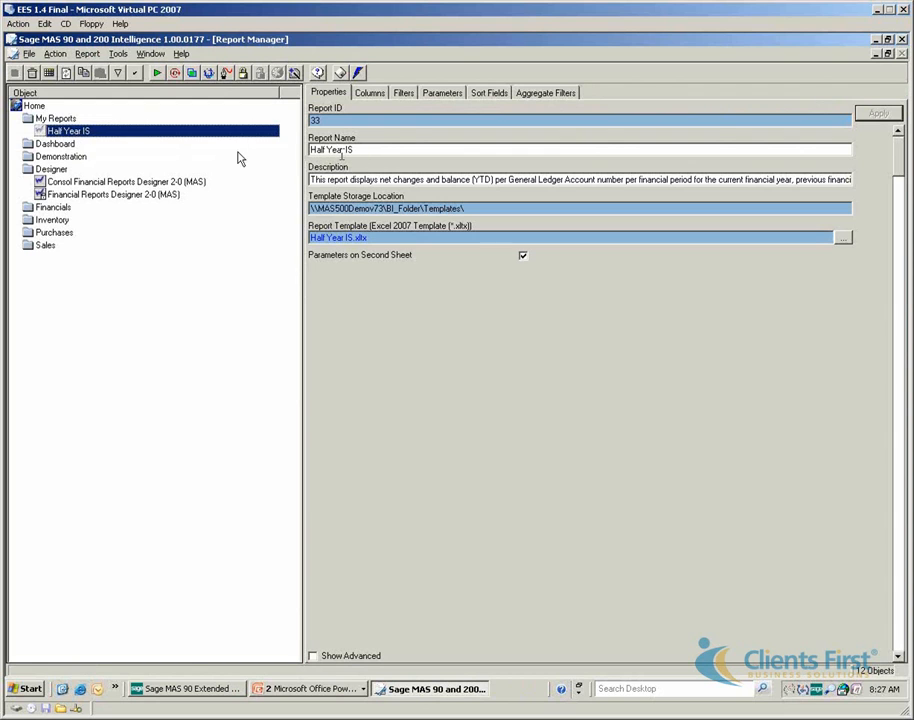
click(430, 95)
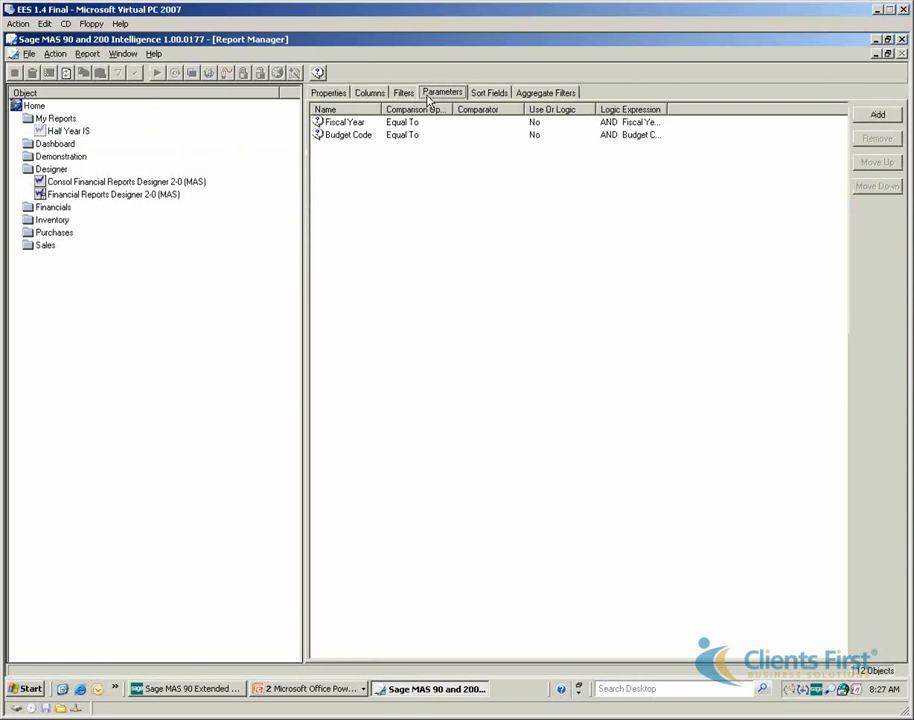
click(355, 135)
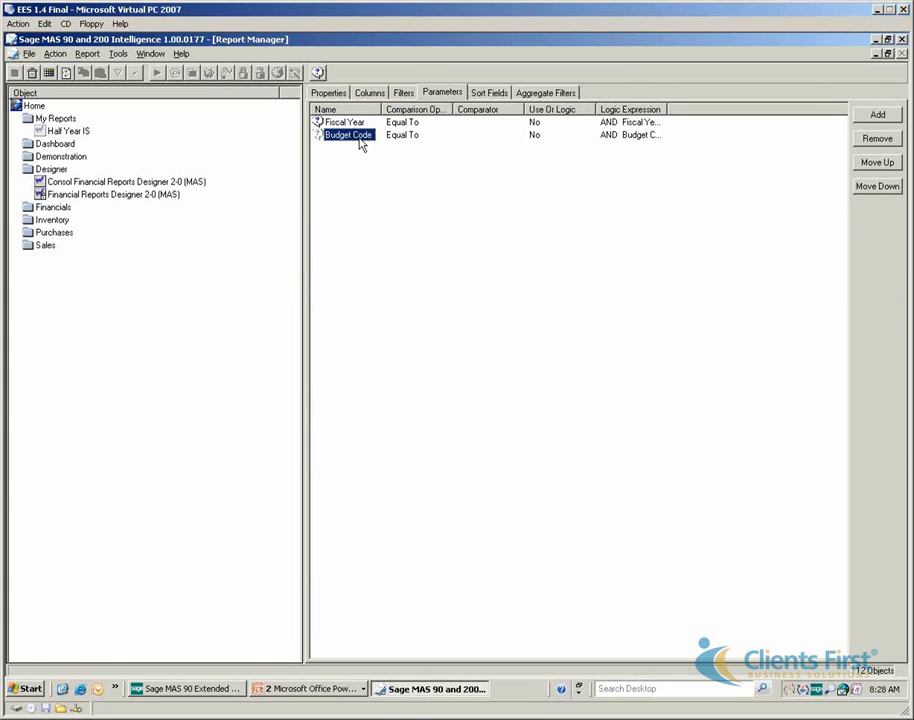
click(866, 145)
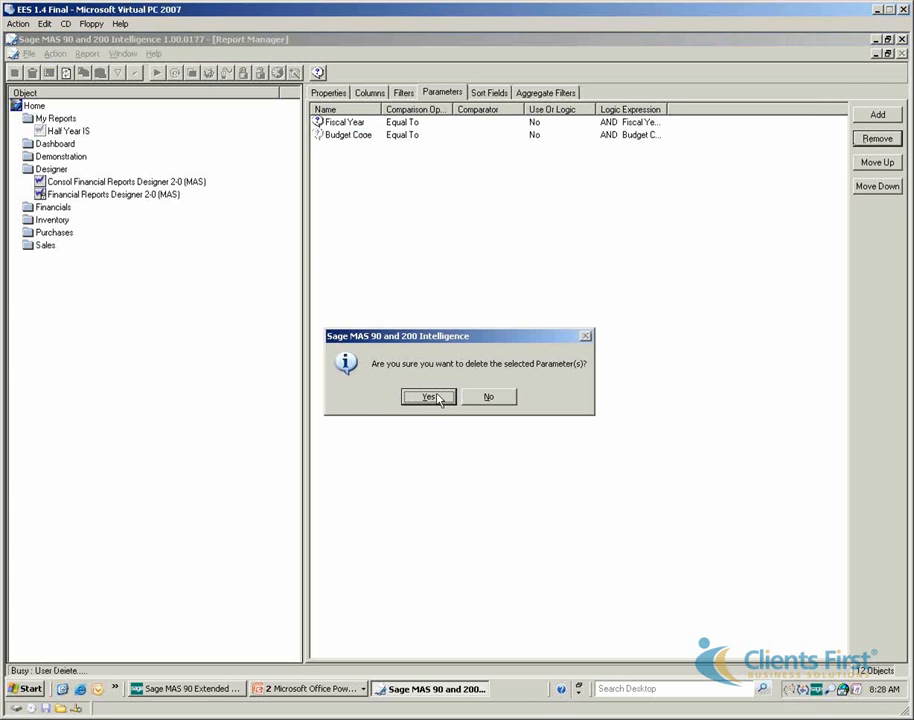
click(416, 402)
Run the Half Year IS report with the Fiscal Year parameter set to 2010
click(324, 92)
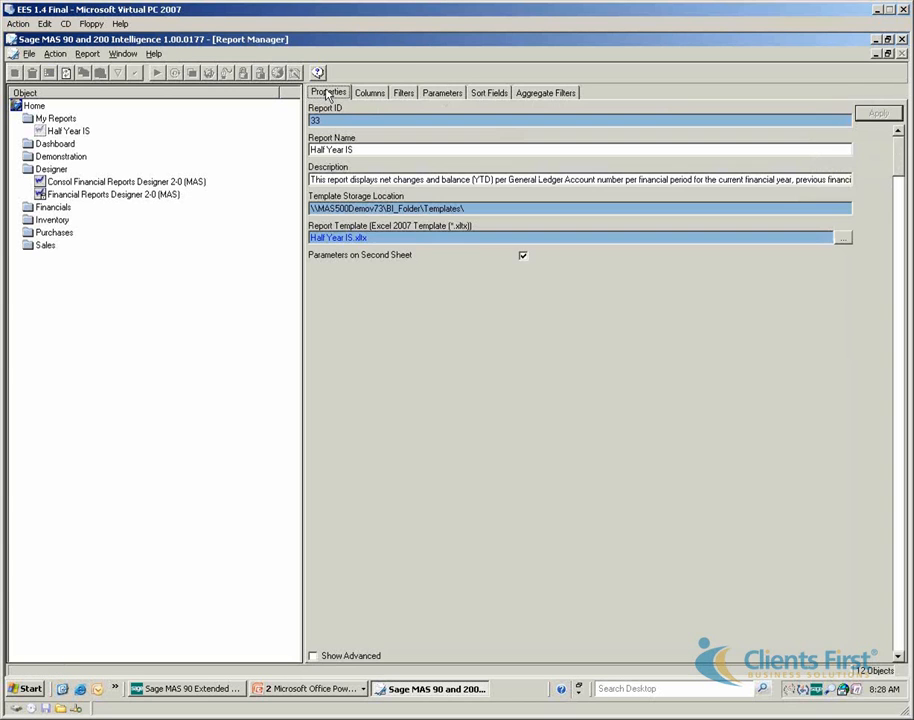
click(72, 134)
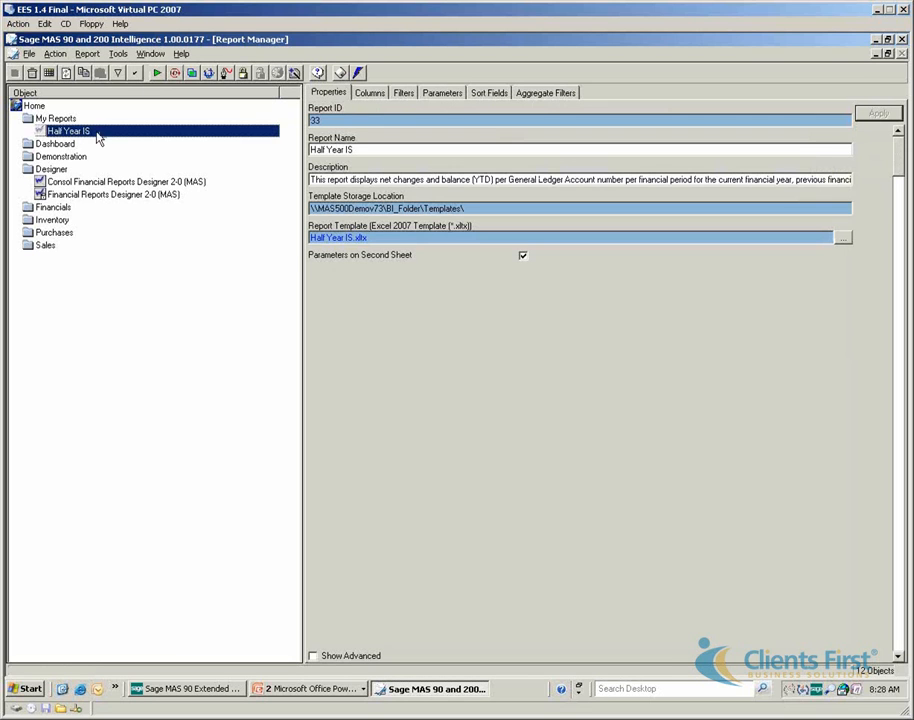
click(157, 75)
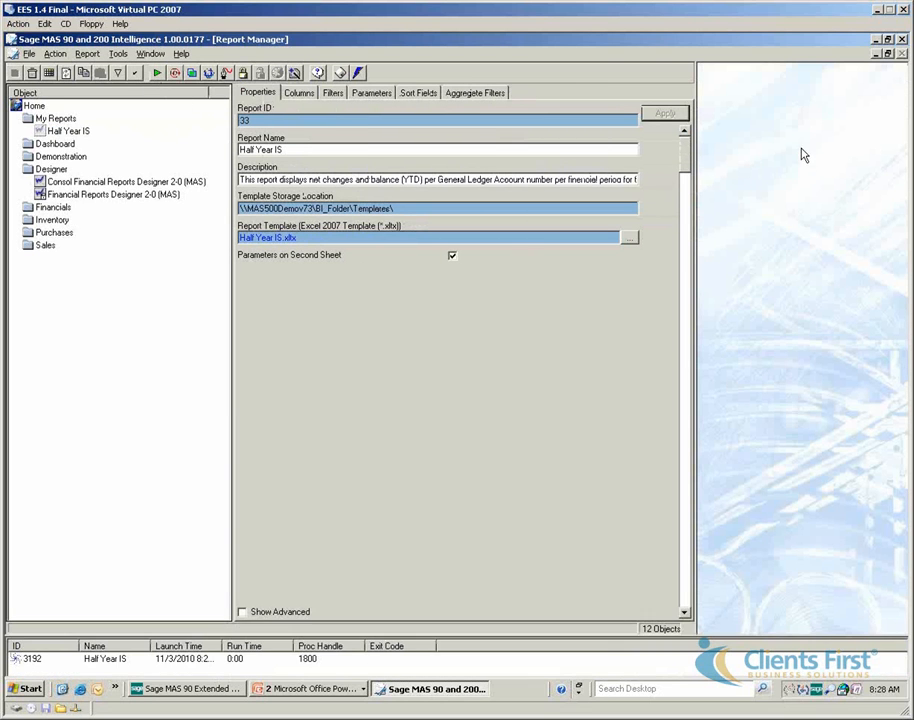
text(2010)
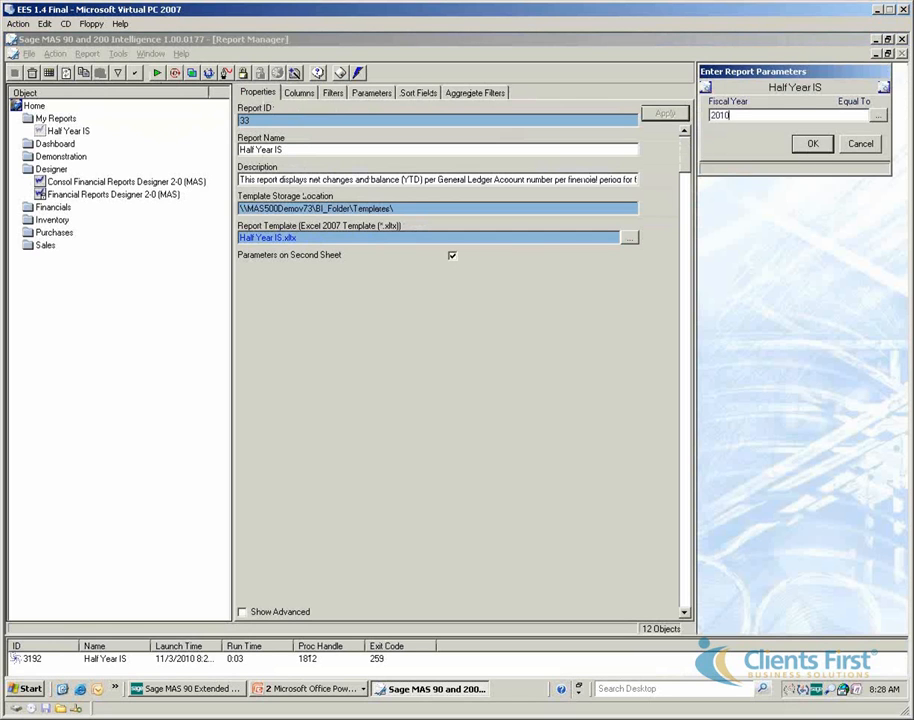
click(810, 144)
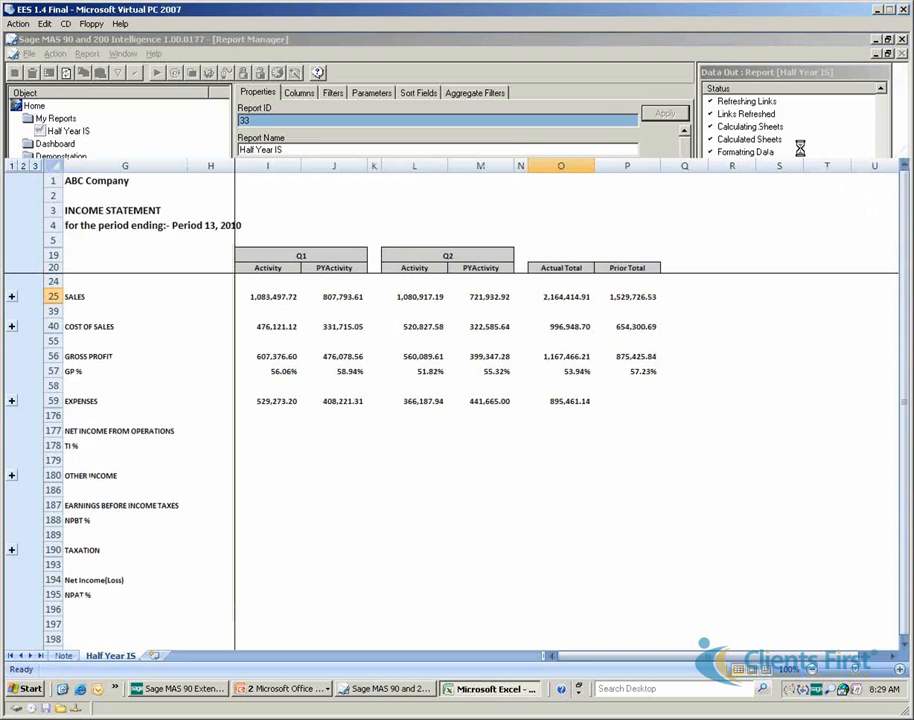
click(402, 61)
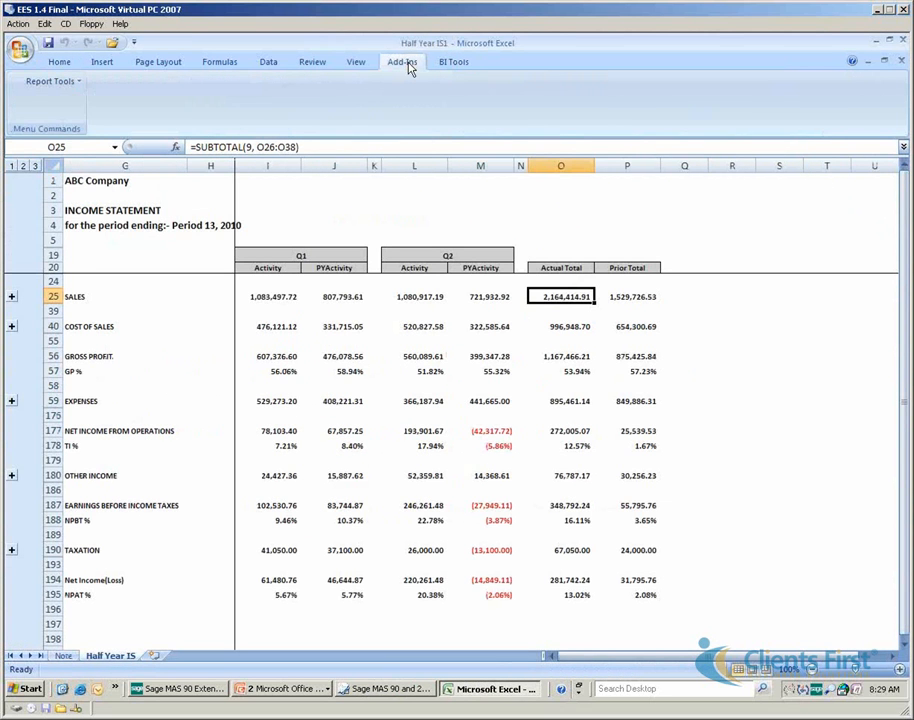
click(73, 87)
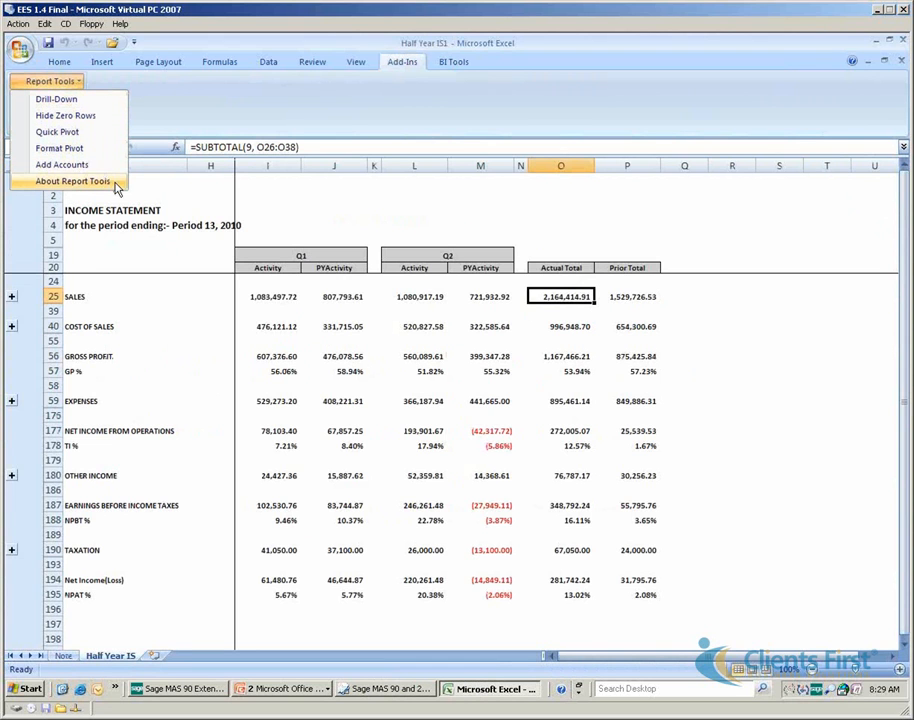
click(357, 62)
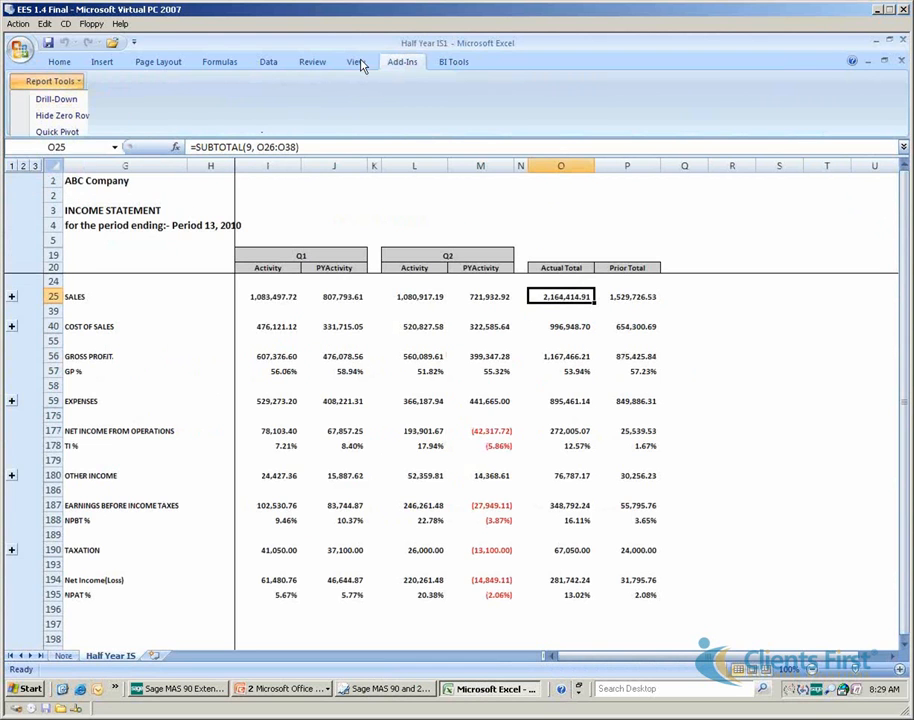
click(270, 63)
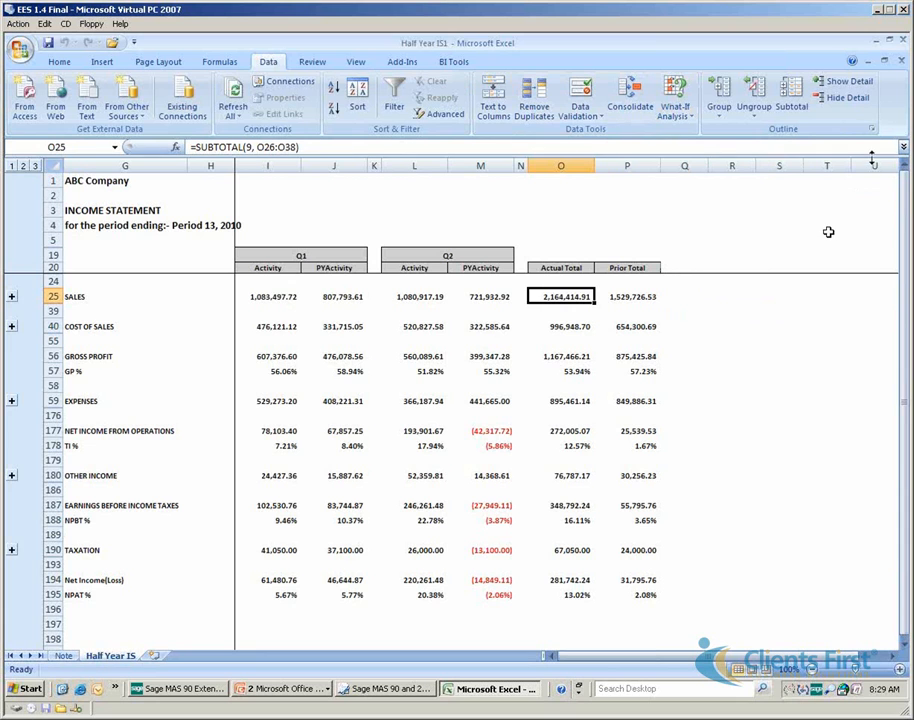
Close the generated Half Year IS1 workbook and Excel, and bring up the list of open PowerPoint windows
click(903, 40)
click(454, 398)
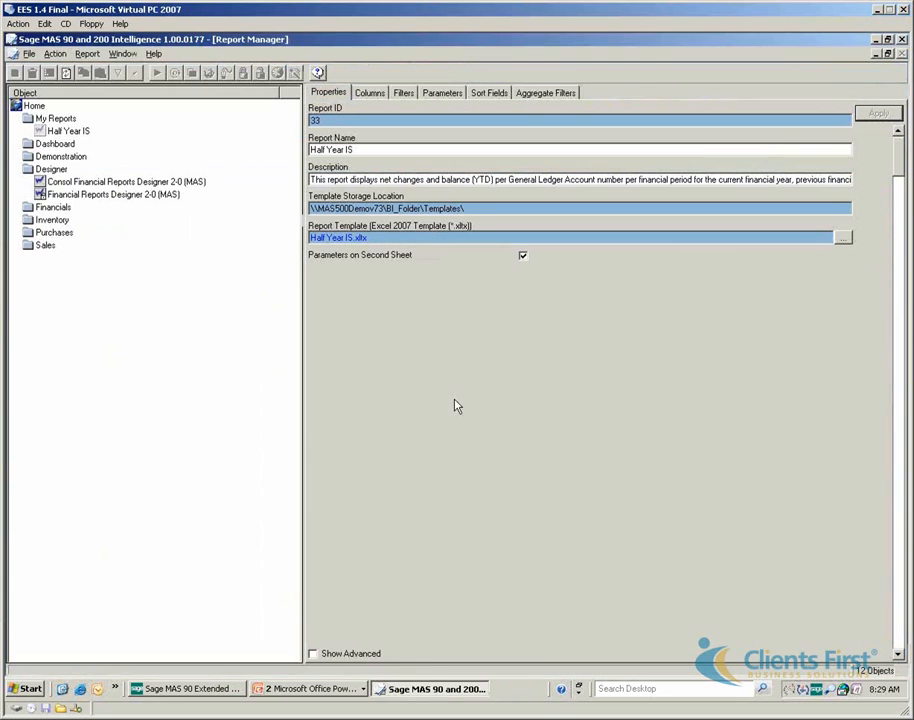
click(295, 689)
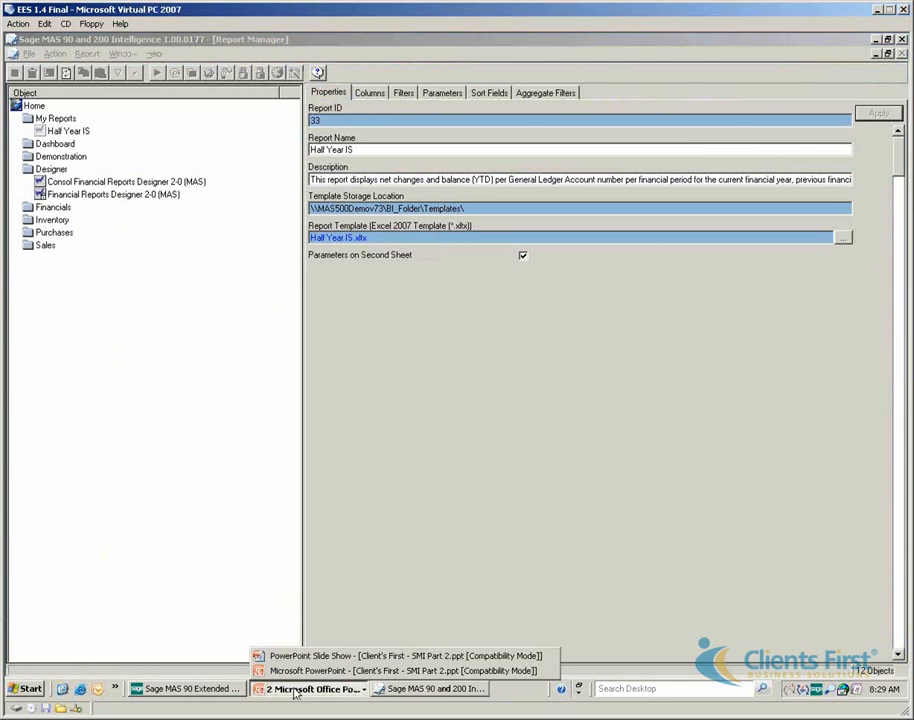
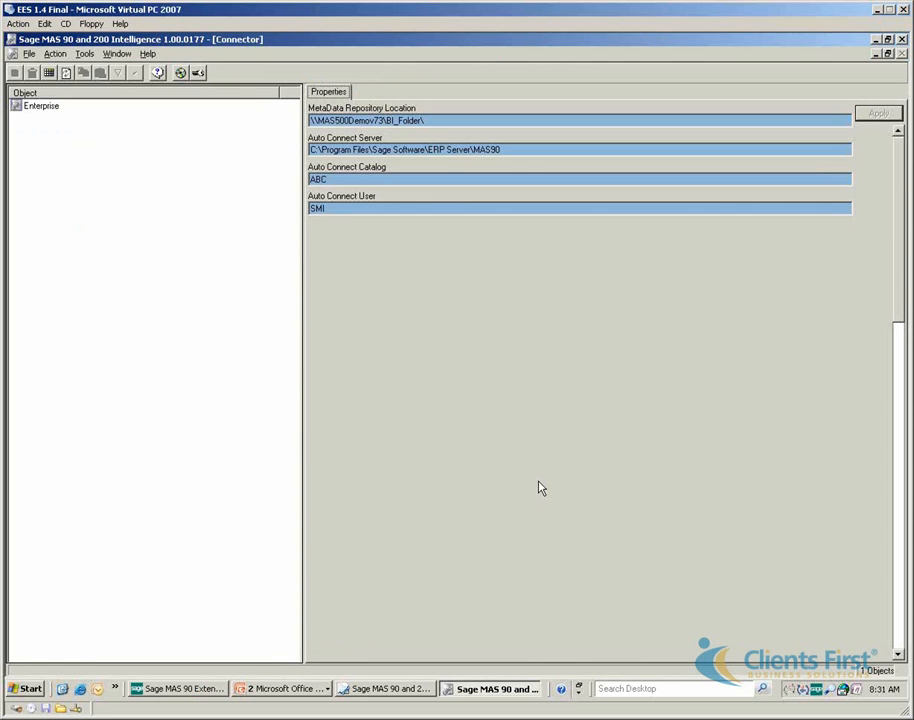
In the Connector, expand Enterprise and look through its connection types, including the Pervasive ODBC Driver (with AutoDB Creation)
click(41, 109)
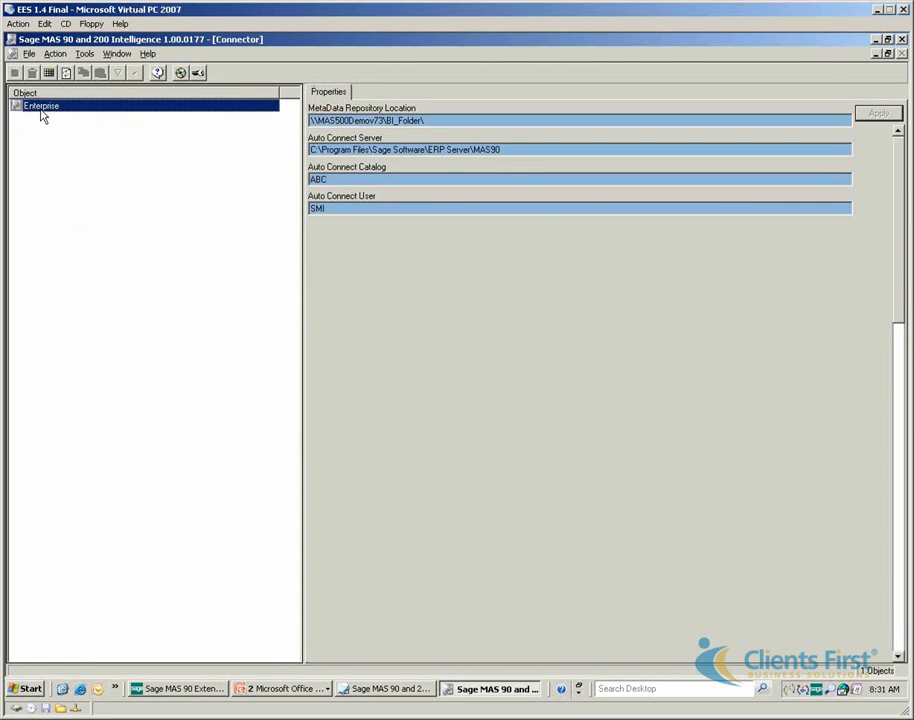
double_click(41, 109)
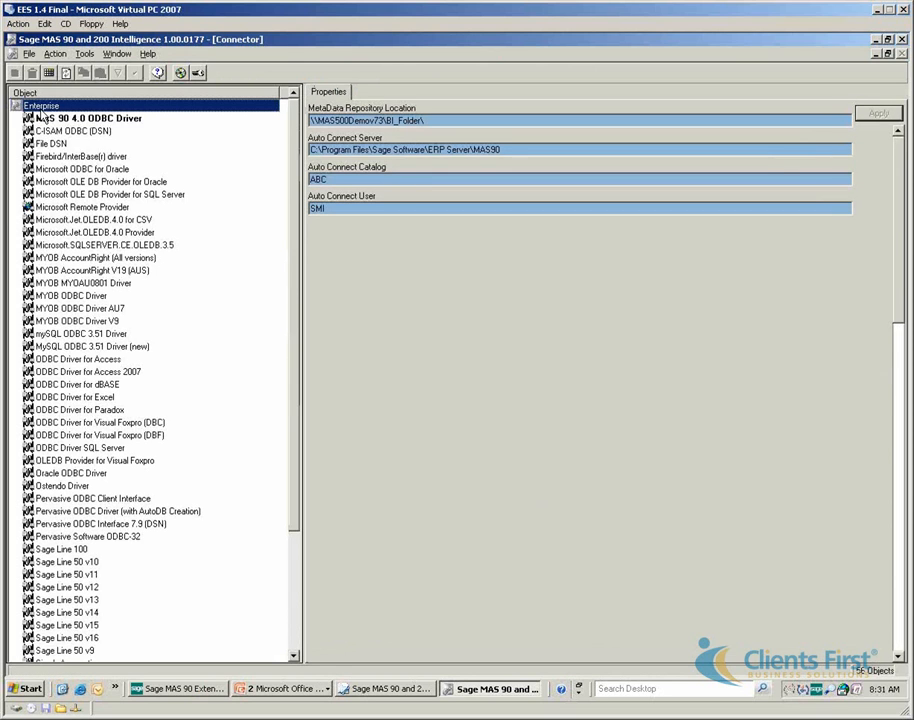
scroll(121, 286, down, 4)
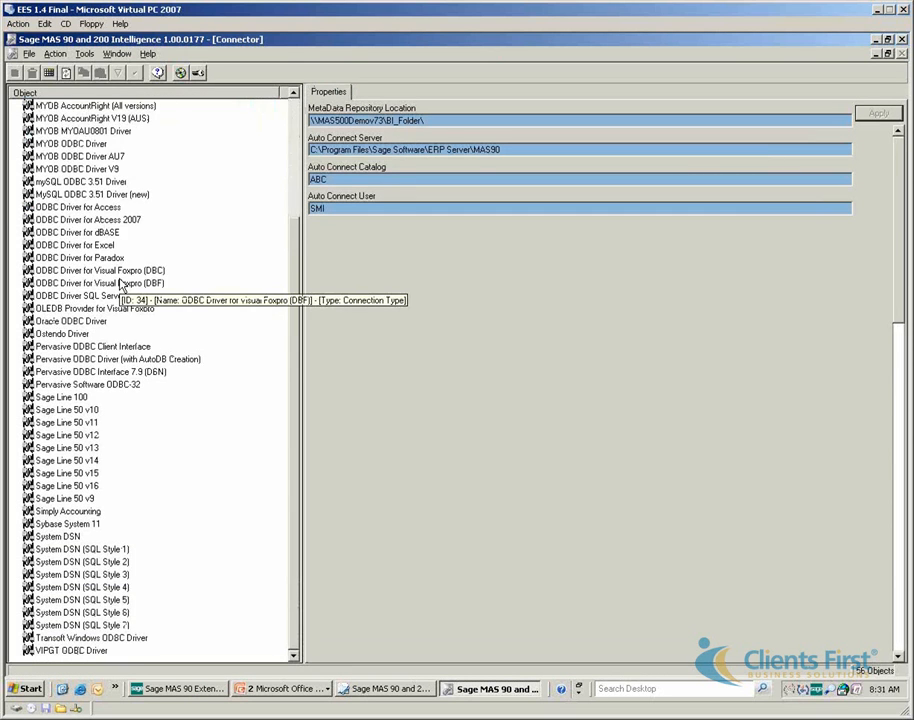
scroll(121, 286, up, 4)
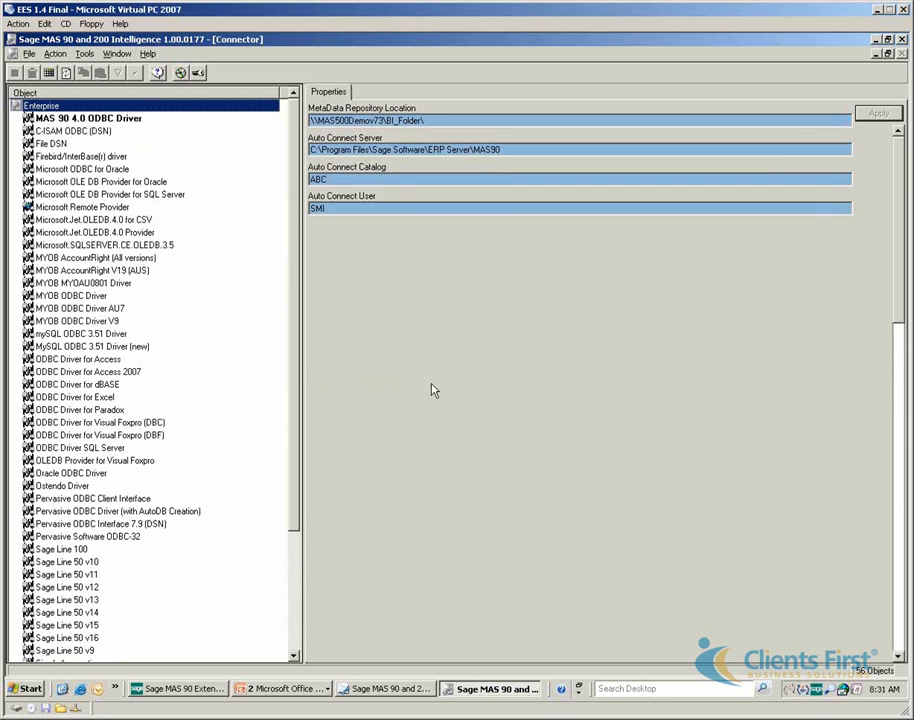
click(122, 511)
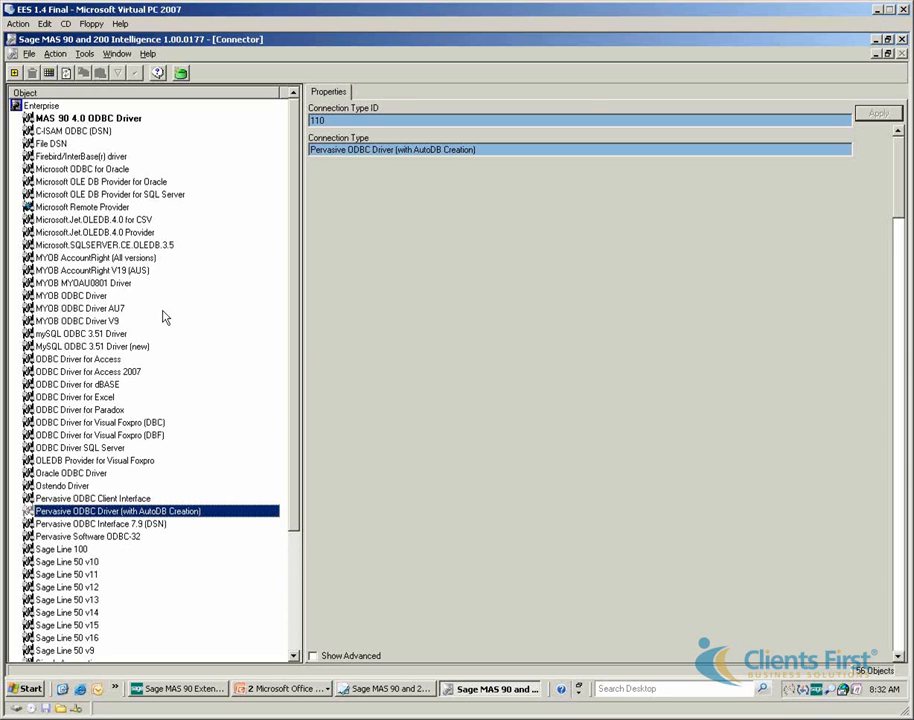
Expand the MAS 90 4.0 ODBC Driver and examine the properties of its Sage MAS (Auto Connect) connection
click(122, 120)
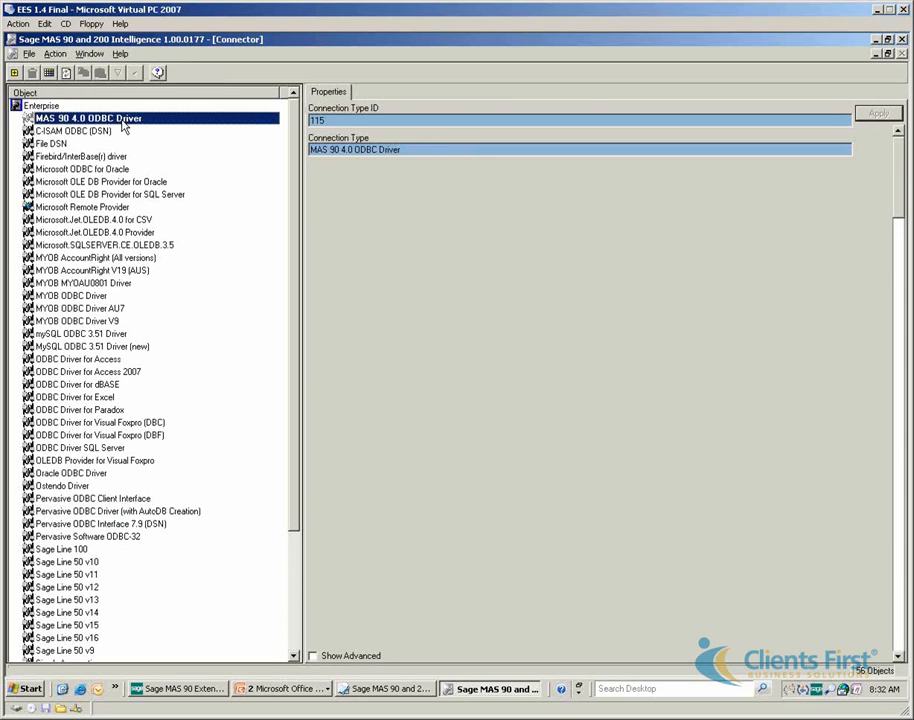
double_click(123, 121)
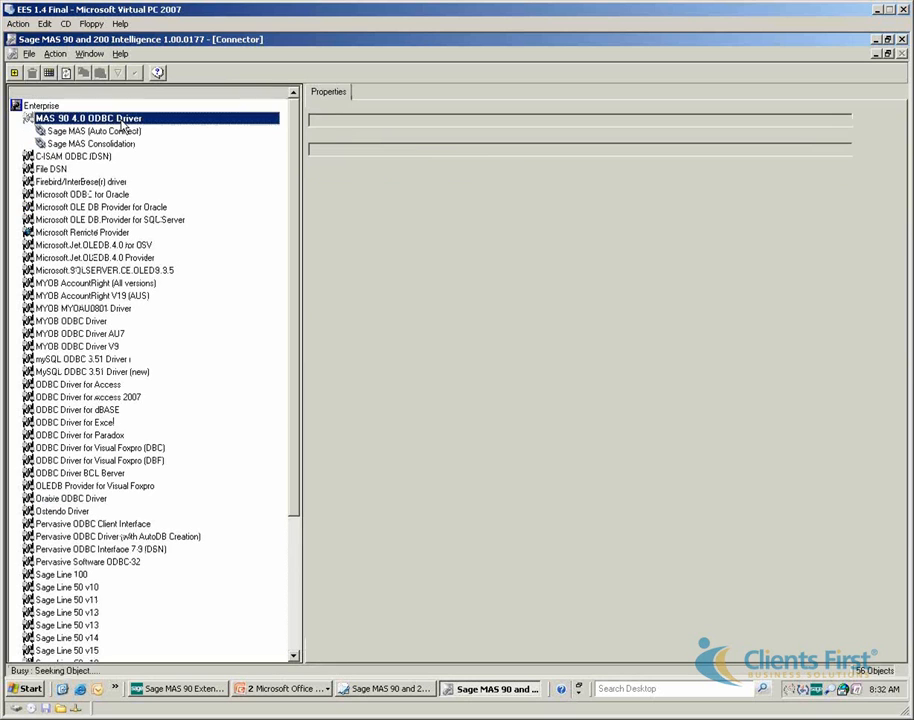
click(121, 133)
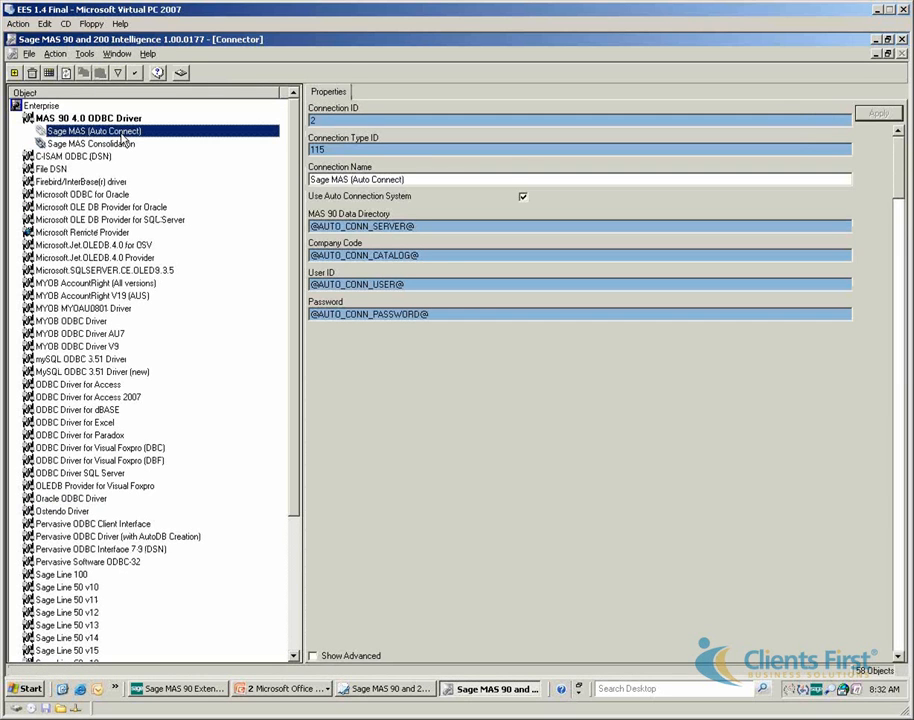
Expand the Sage MAS Consolidation connection and examine its Financial Reports 2-0 (MAS) data container
click(120, 146)
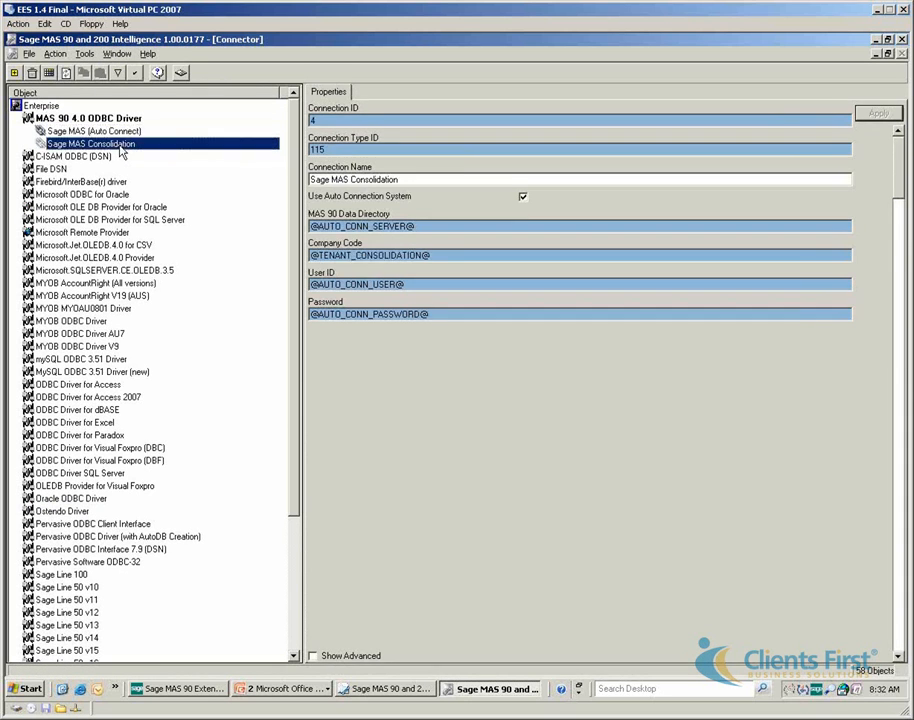
double_click(120, 147)
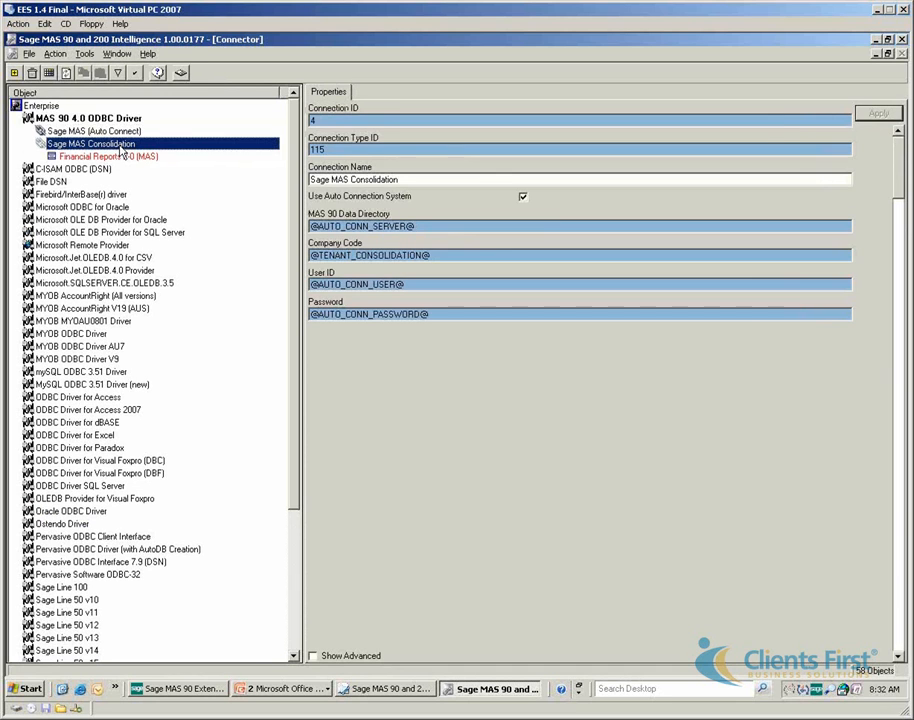
click(118, 158)
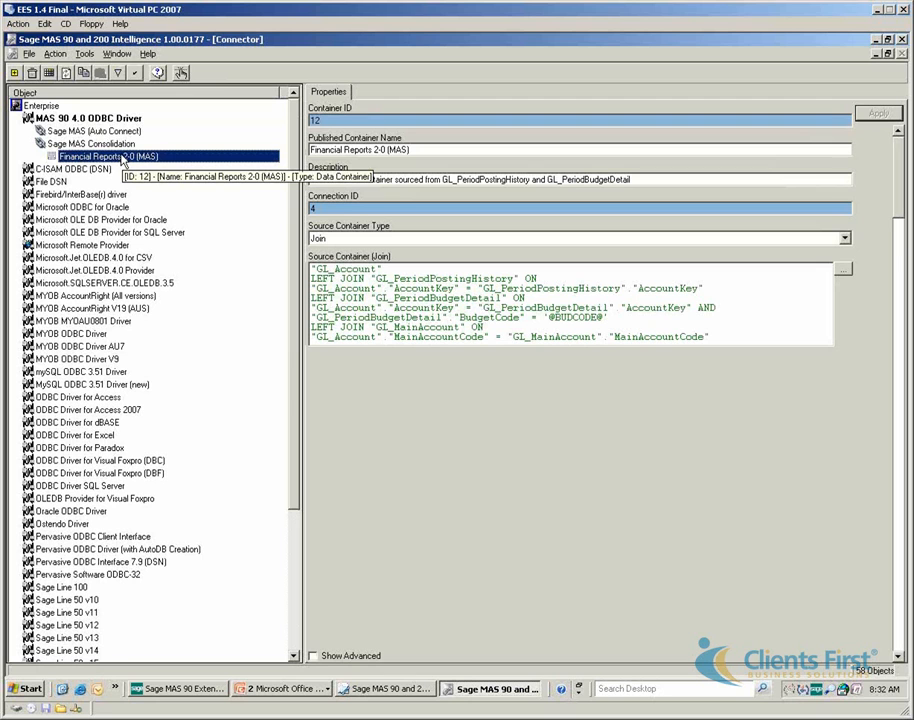
Expand the Sage MAS (Auto Connect) connection and view the properties of its Financial Reports 2-0 (MAS) container
click(100, 132)
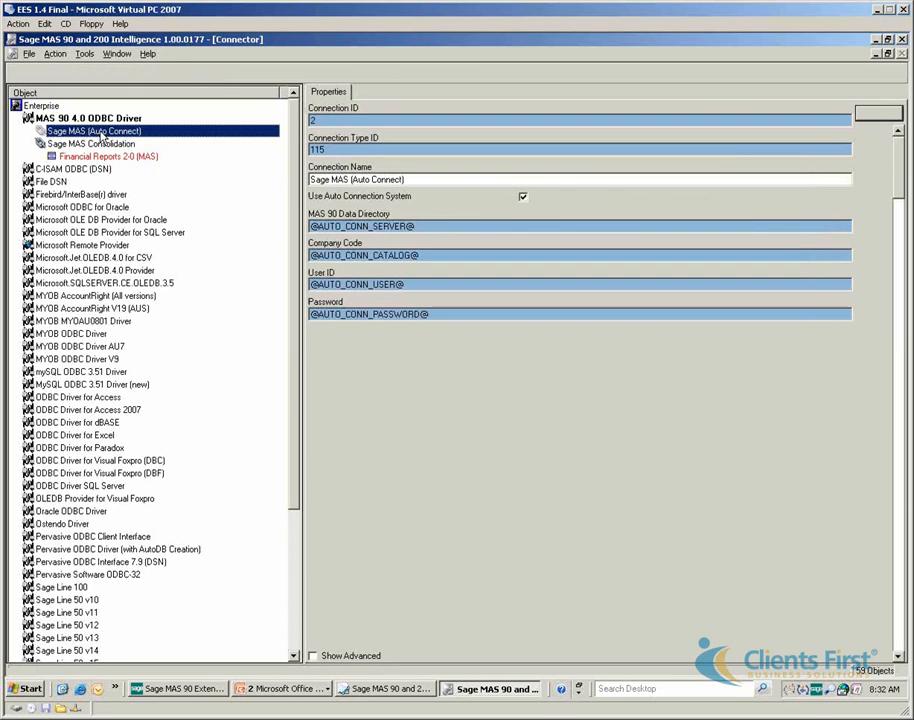
double_click(100, 133)
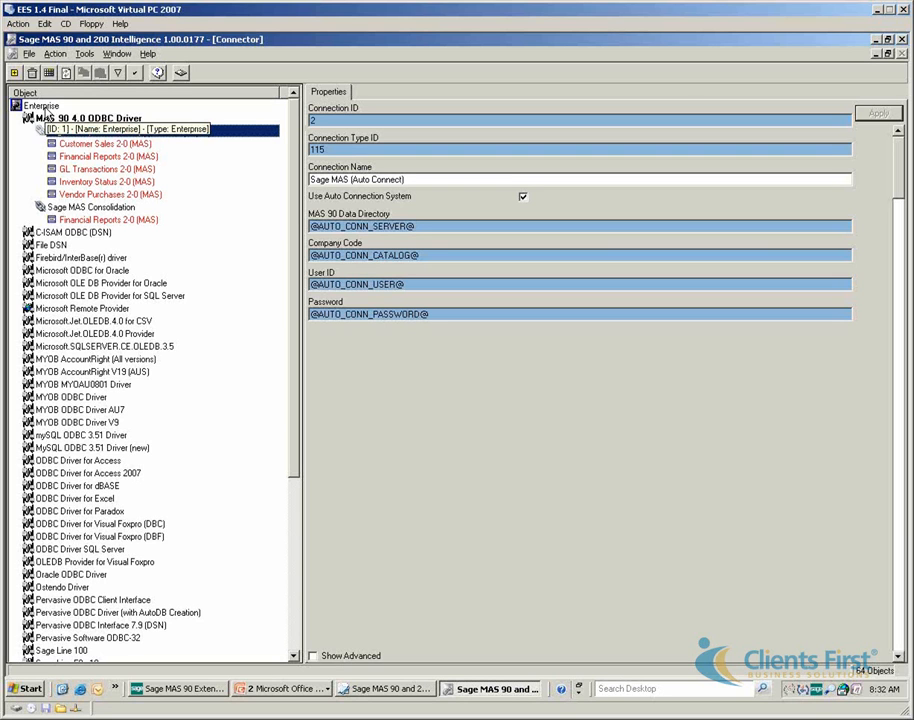
click(106, 118)
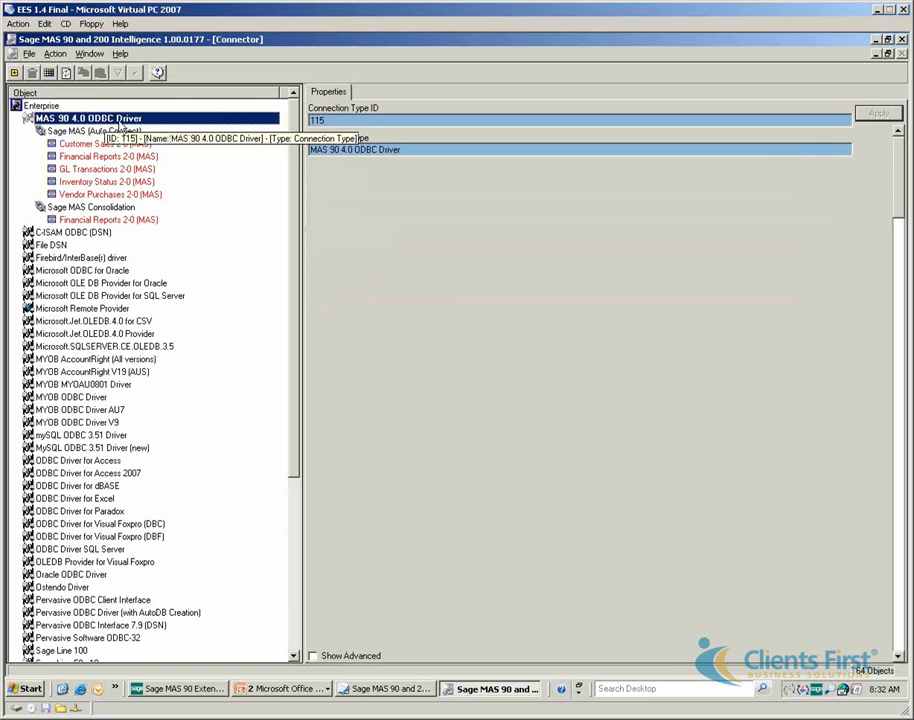
click(128, 133)
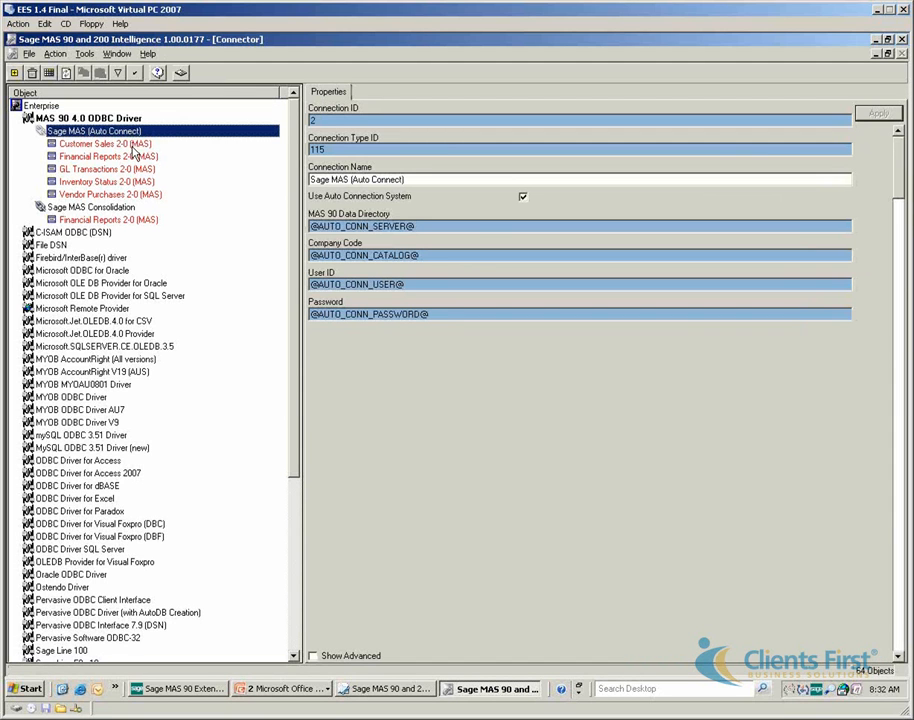
click(129, 160)
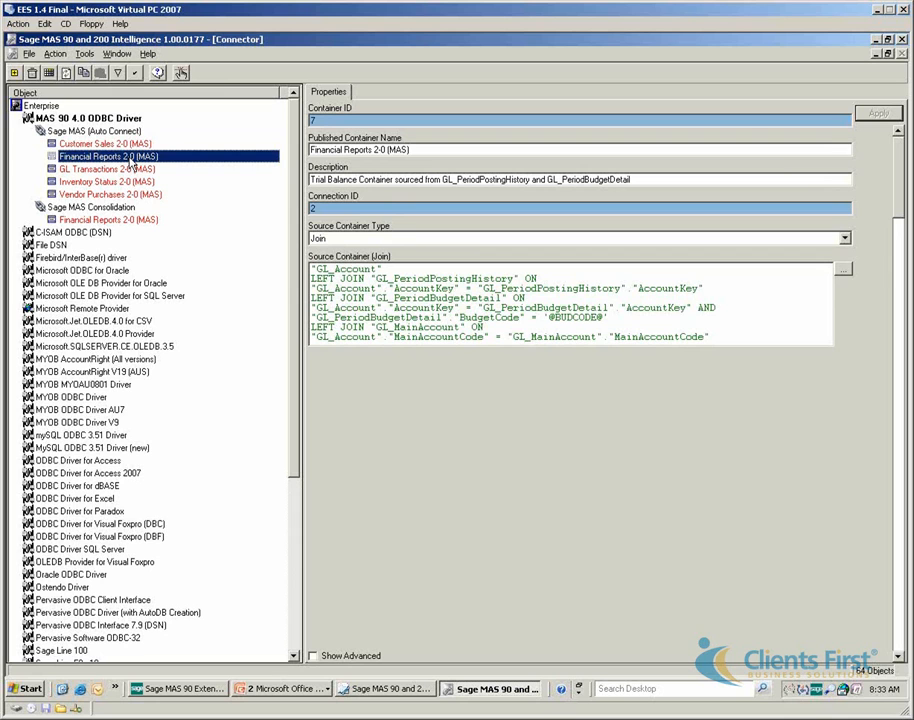
Review the container types offered when adding data containers to Sage MAS (Auto Connect), and cancel without adding one
click(117, 132)
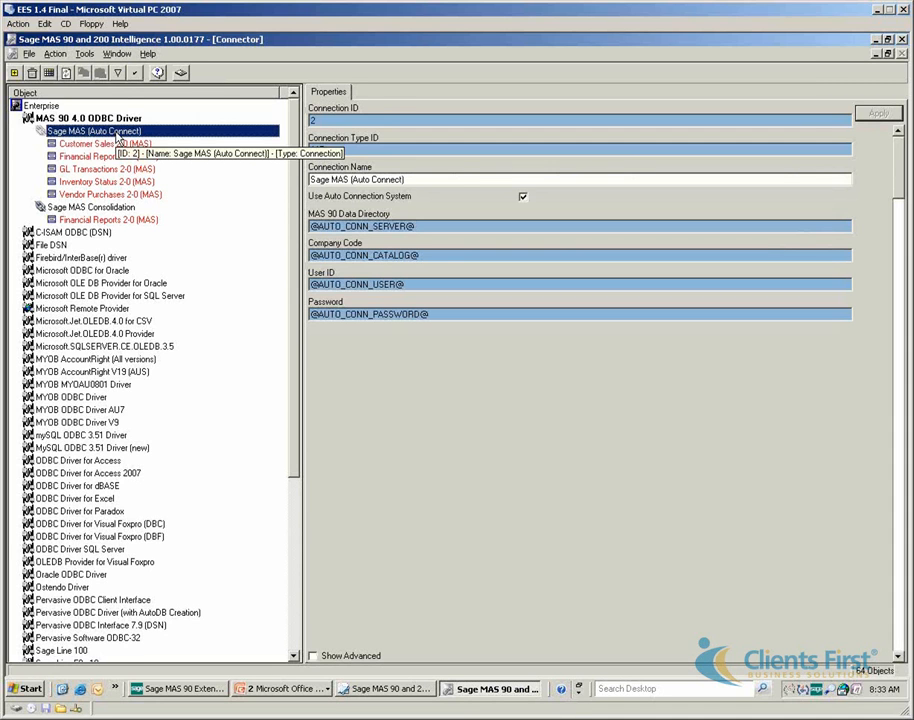
right_click(117, 137)
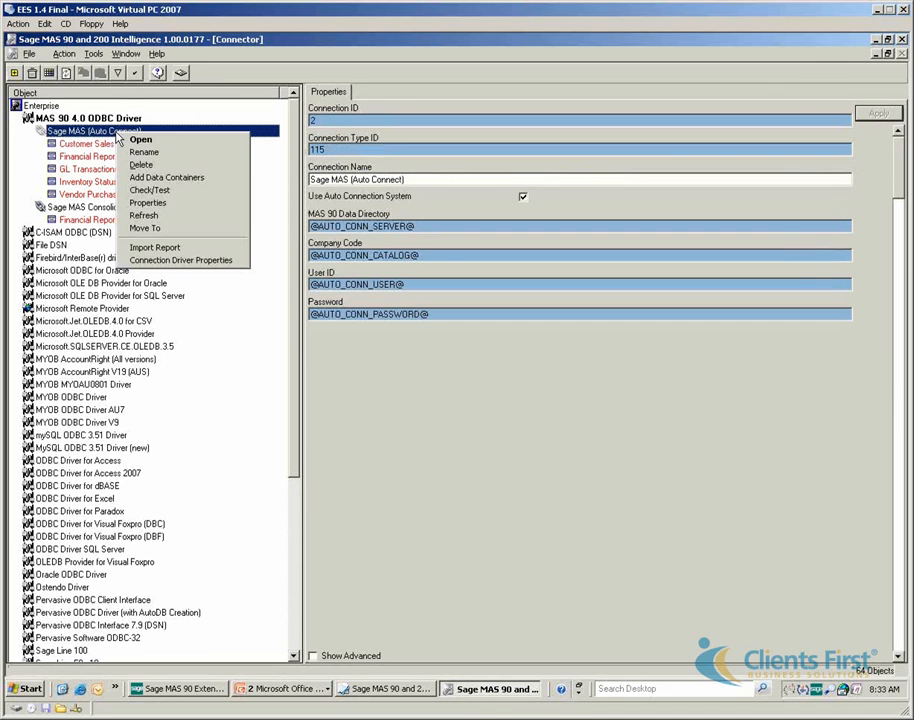
click(209, 186)
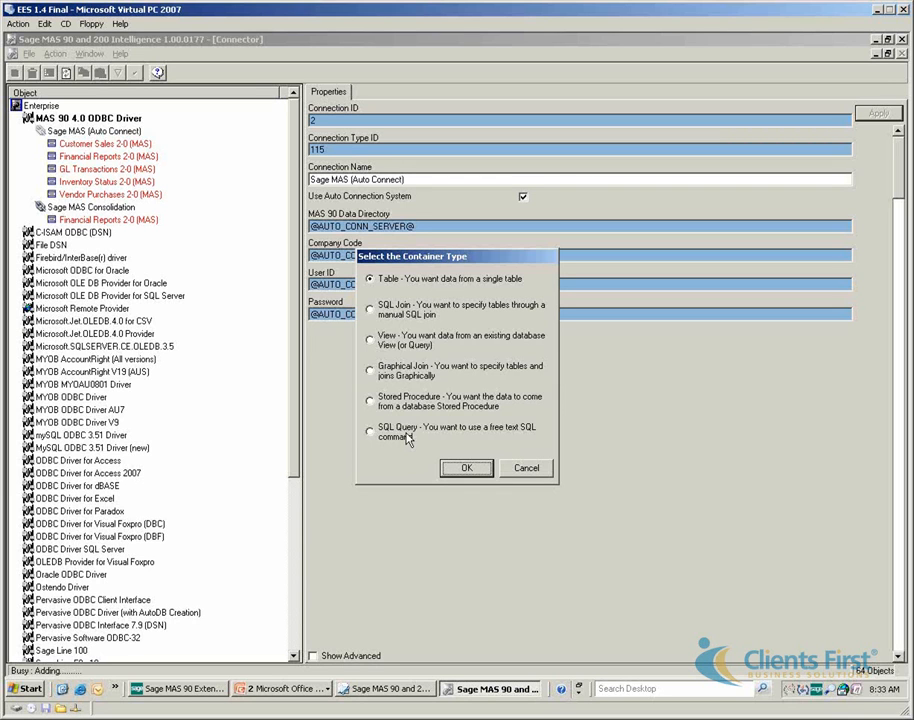
click(526, 467)
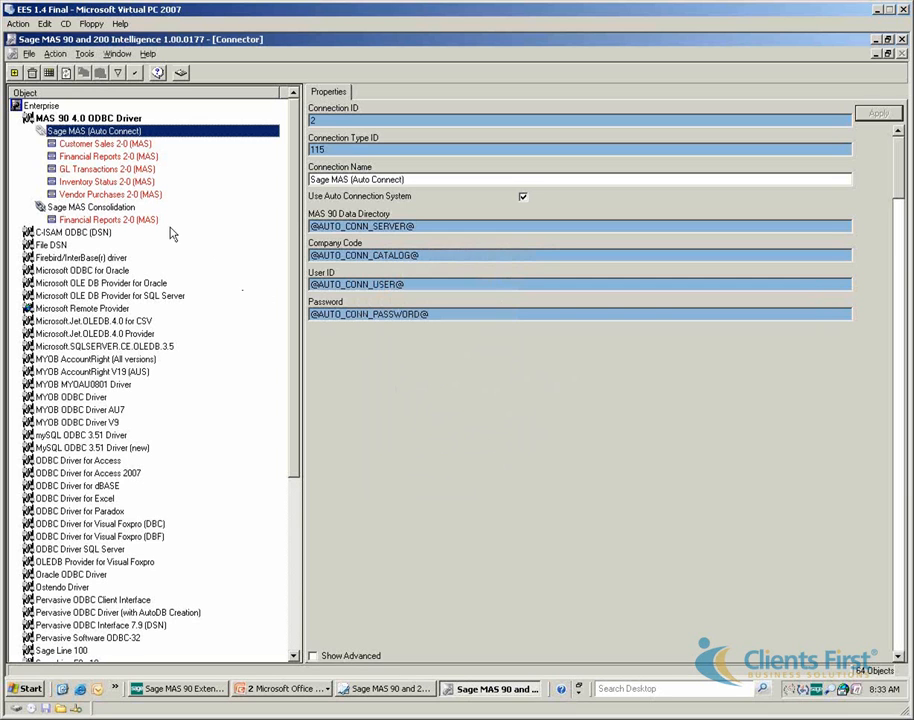
Examine the source join statement of the Financial Reports 2-0 (MAS) container under Sage MAS (Auto Connect)
click(108, 158)
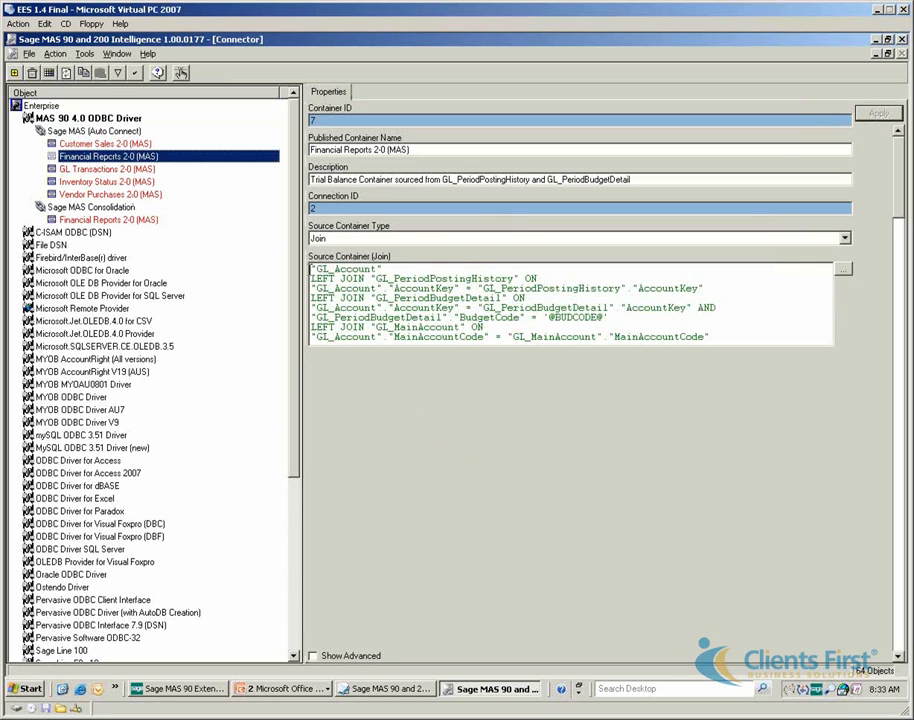
drag(311, 269, 596, 280)
click(595, 278)
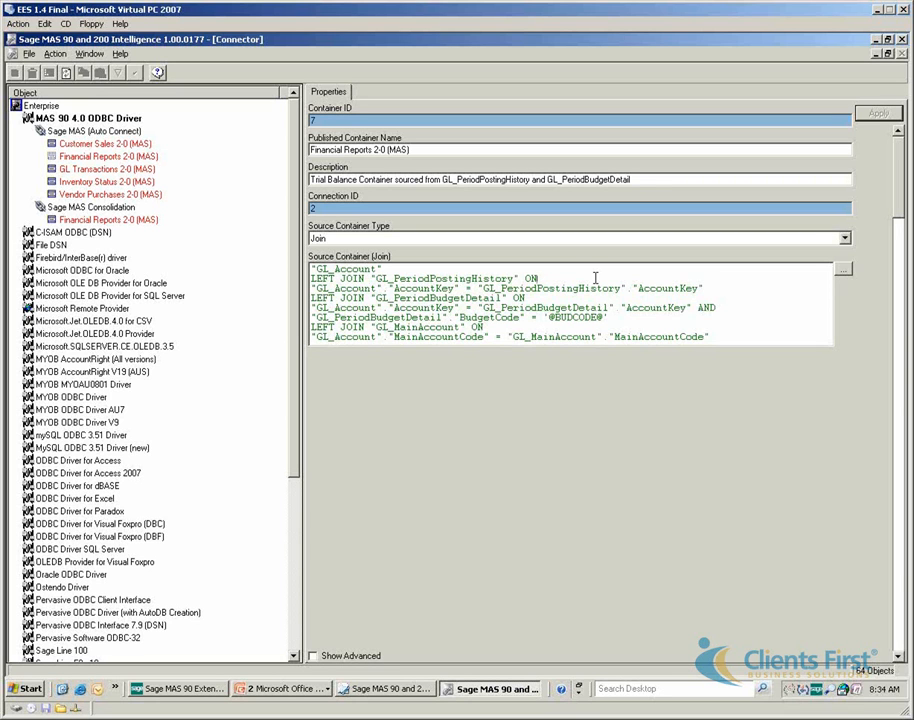
Start adding a Table data container to Sage MAS (Auto Connect), enlarging the Publish Data window and widening its Name column
right_click(92, 131)
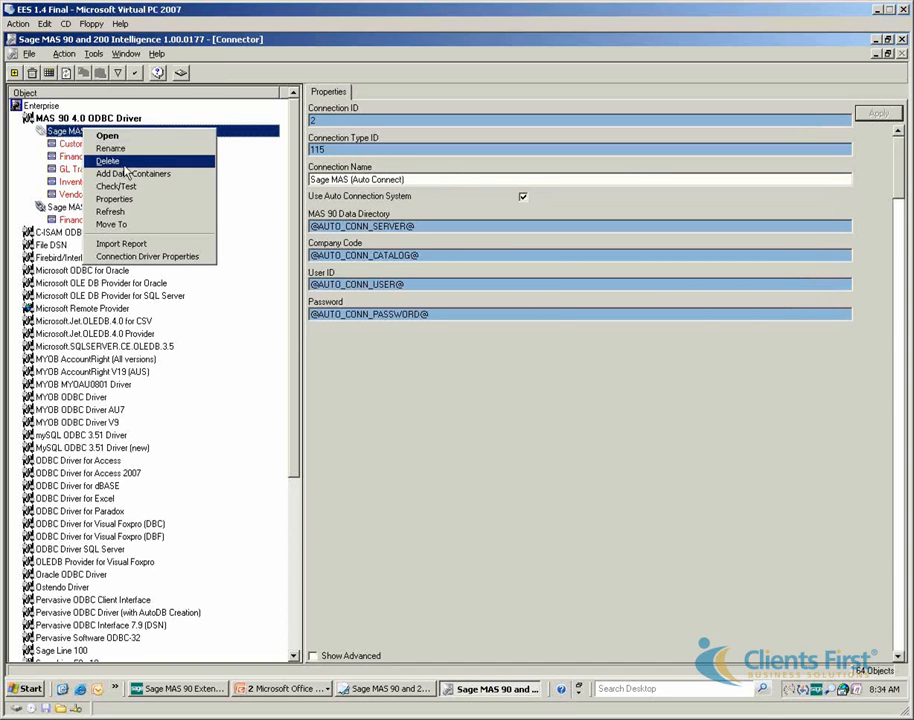
click(133, 174)
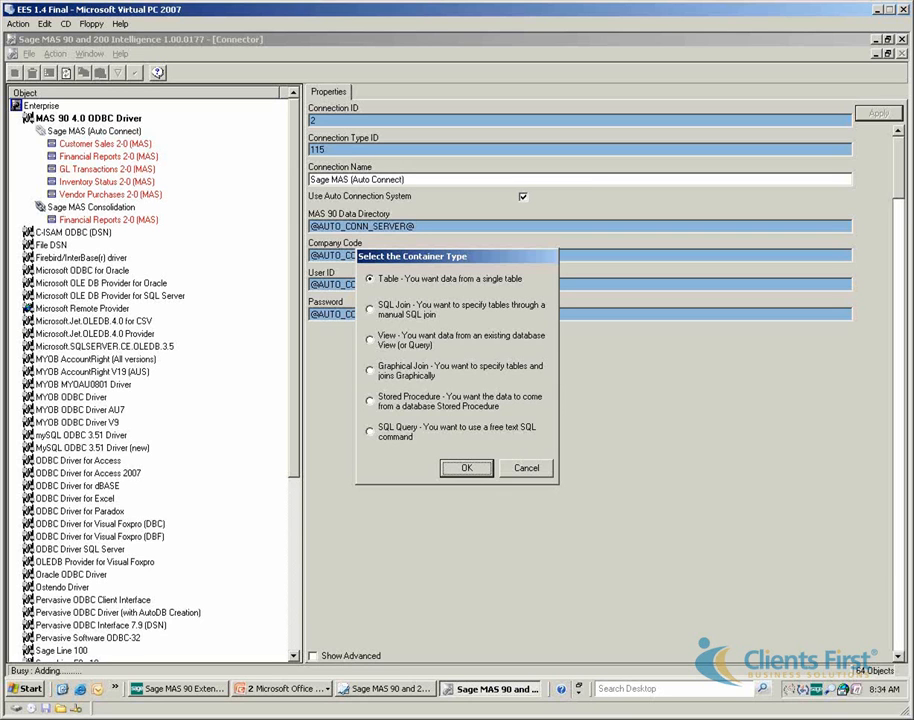
click(464, 469)
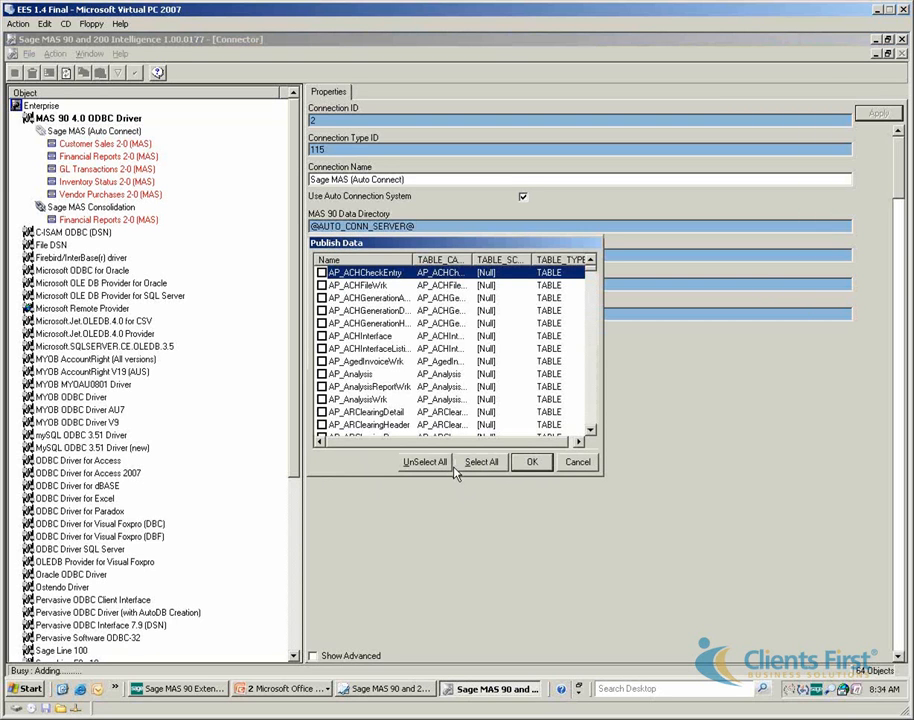
drag(506, 243, 420, 72)
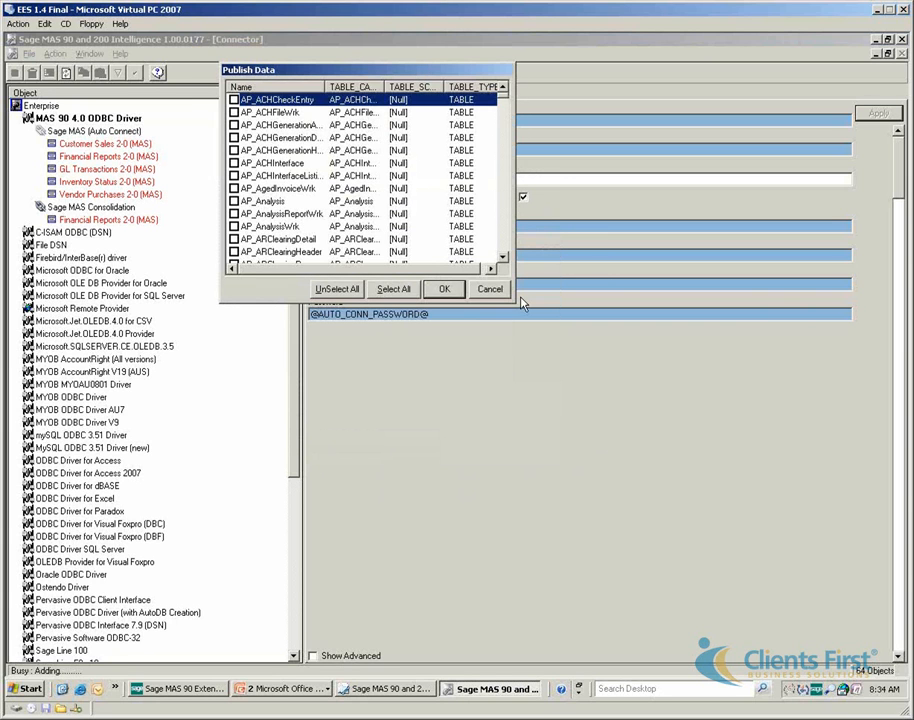
drag(515, 300, 655, 600)
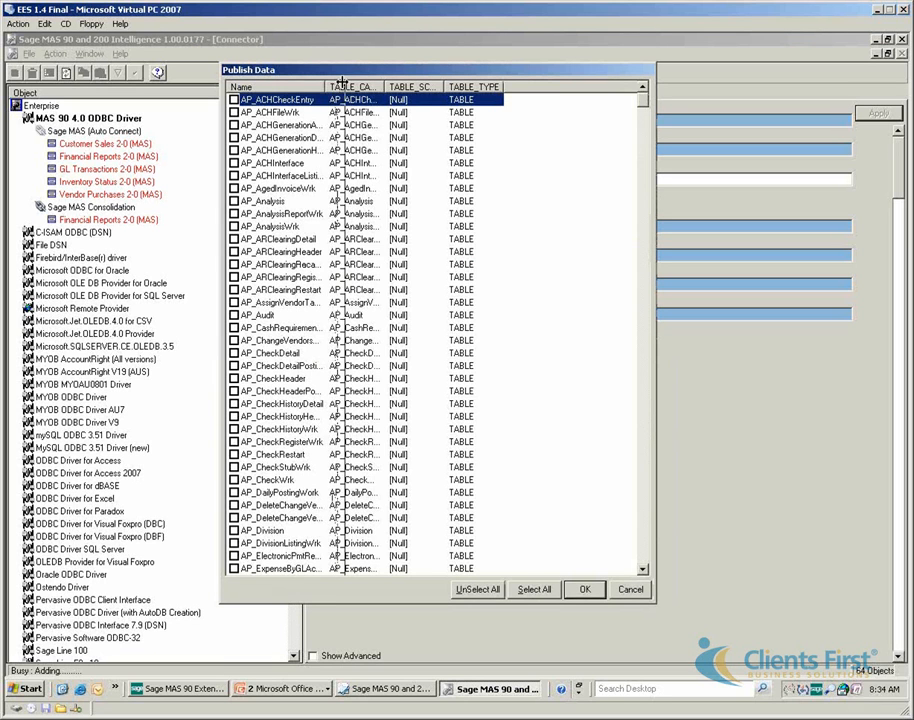
drag(322, 86, 386, 82)
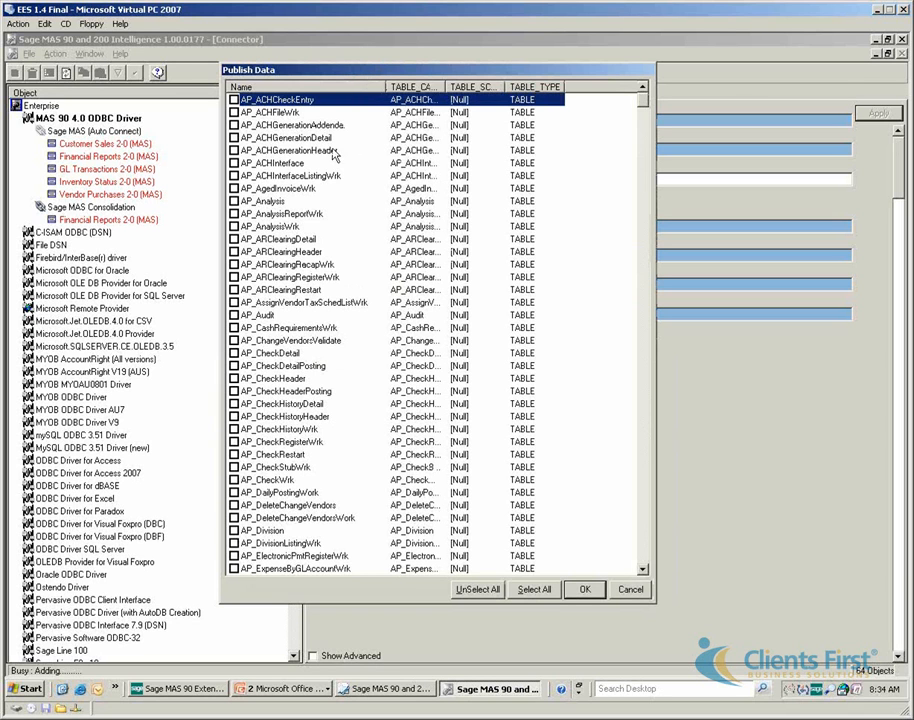
Select the IM_ItemCustomerHistoryByPeriod table for publishing
scroll(645, 556, down, 20)
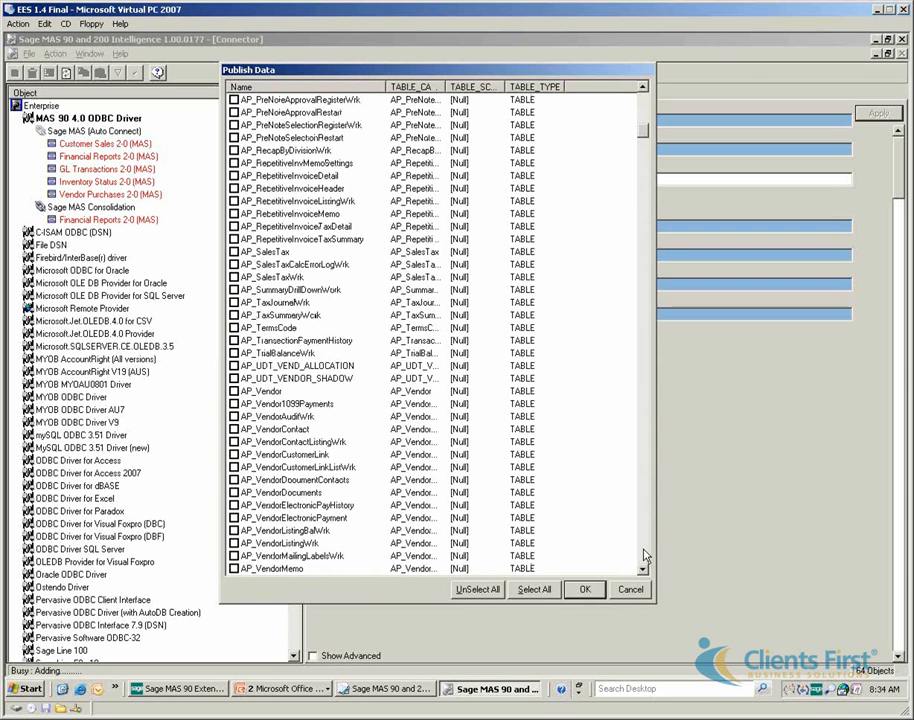
click(645, 556)
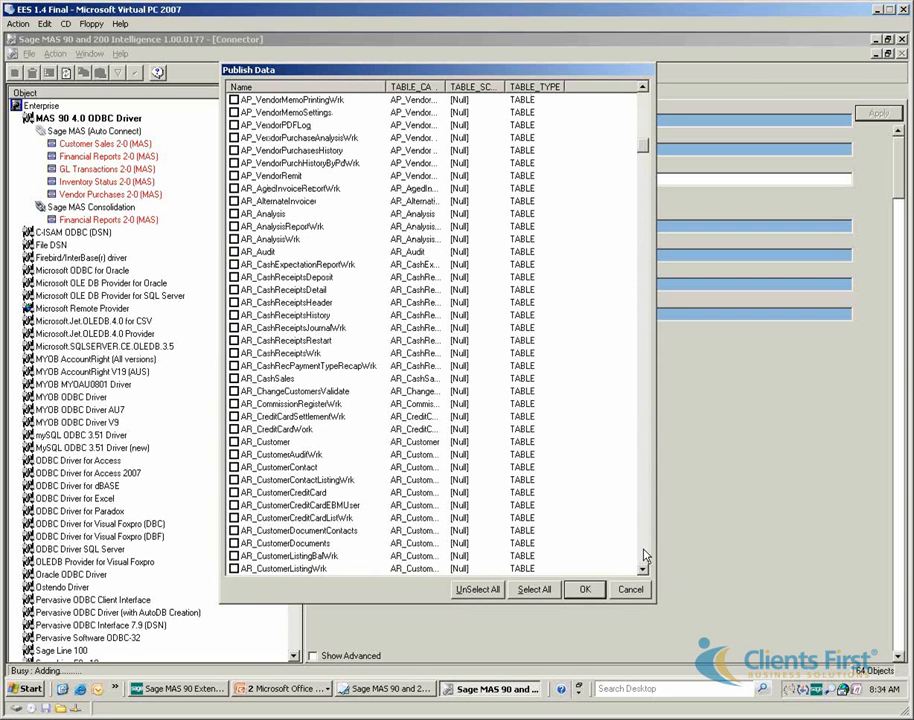
scroll(645, 557, down, 20)
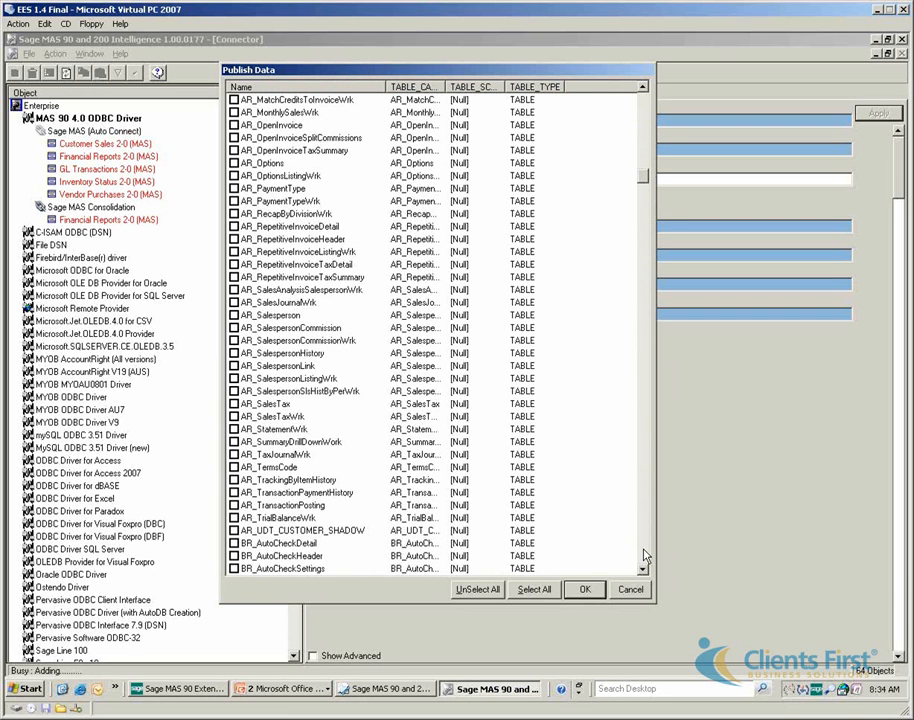
scroll(645, 557, down, 20)
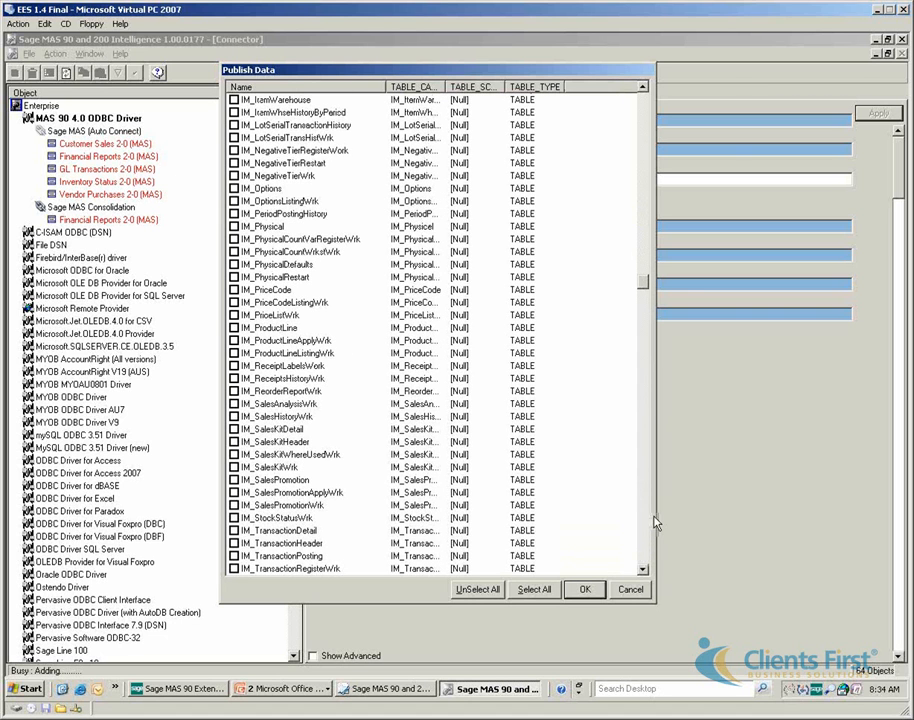
click(645, 108)
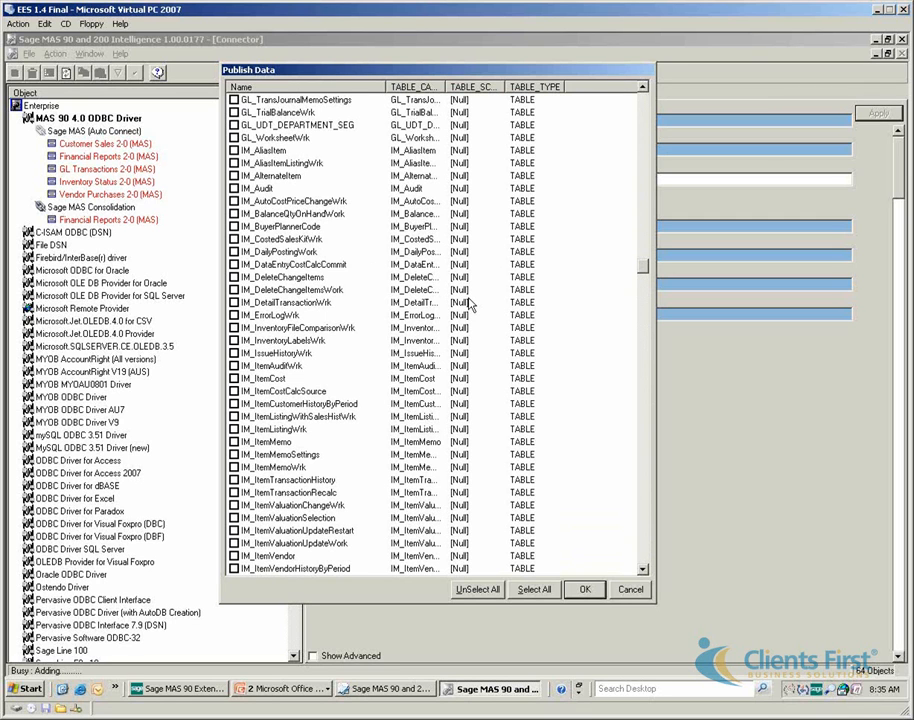
click(236, 404)
Look through the JC job cost tables available for publishing, without adding any to the selection
scroll(645, 556, down, 20)
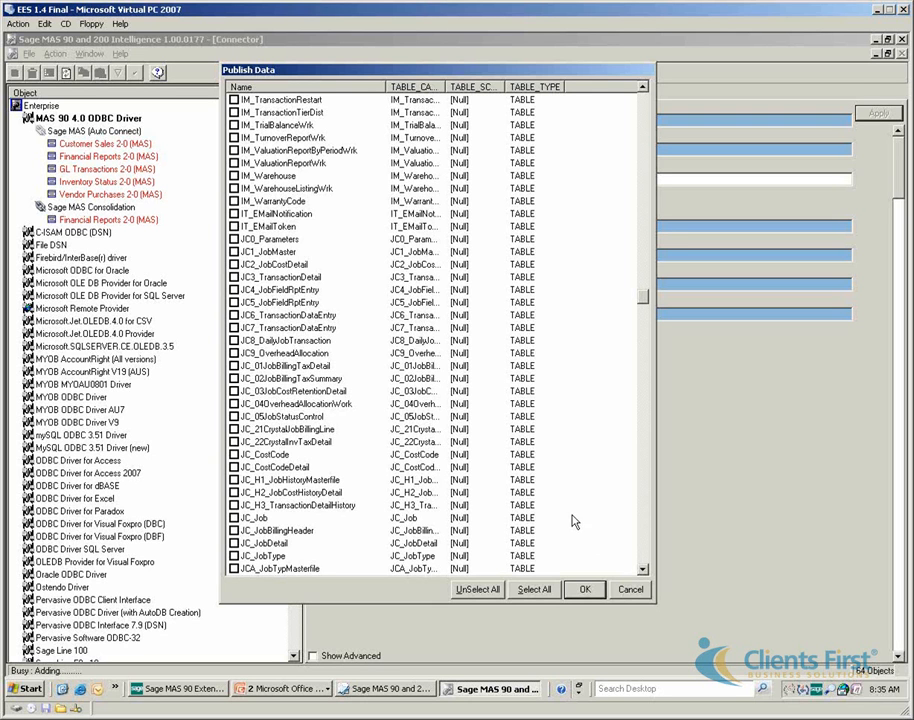
scroll(561, 497, down, 3)
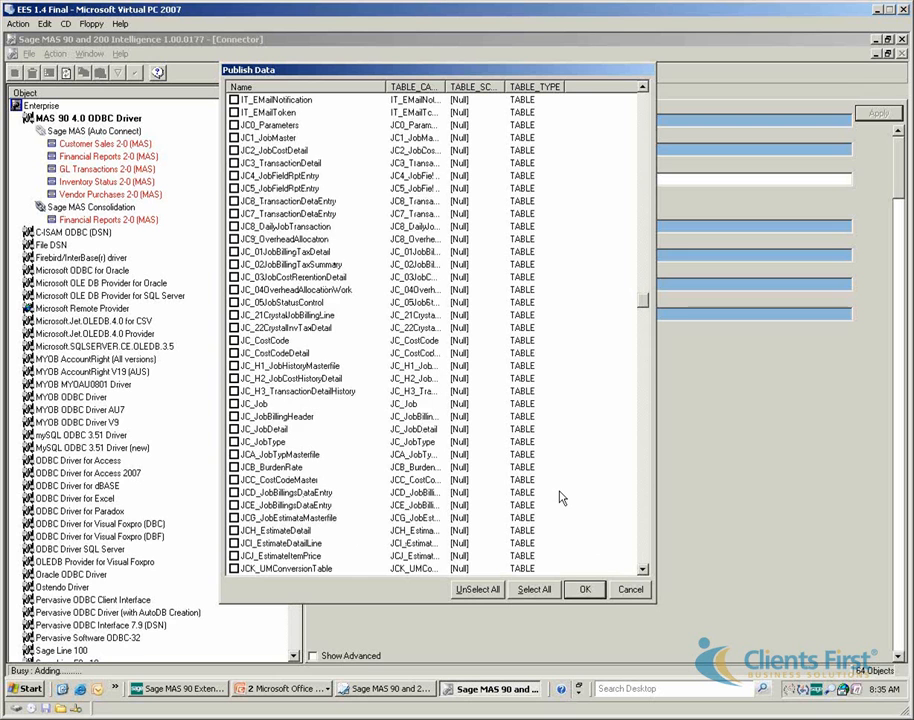
scroll(561, 497, down, 4)
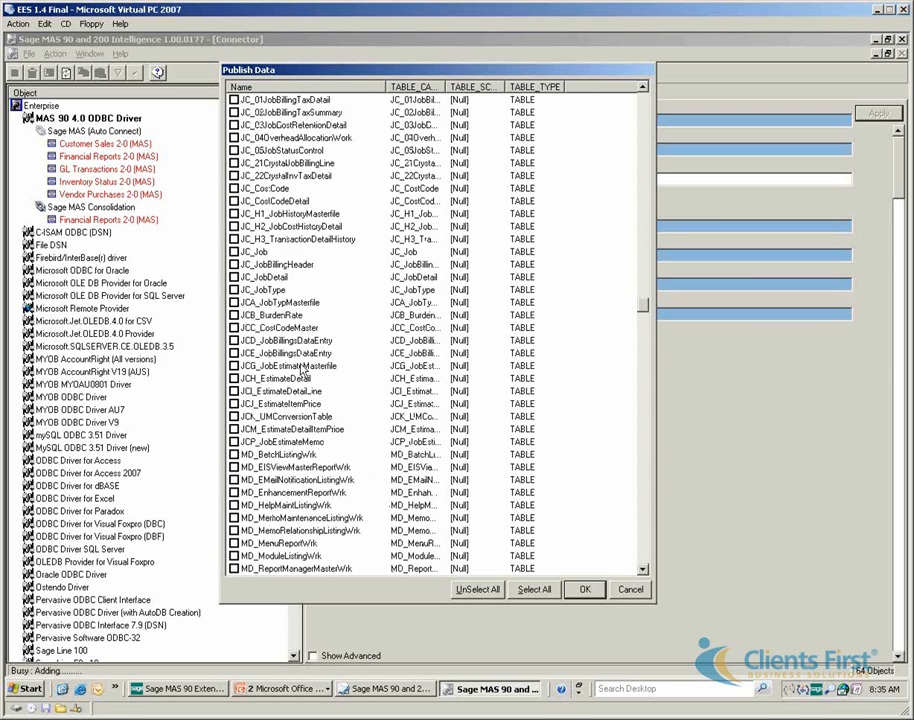
click(234, 341)
click(234, 341)
scroll(428, 290, up, 12)
scroll(424, 290, up, 20)
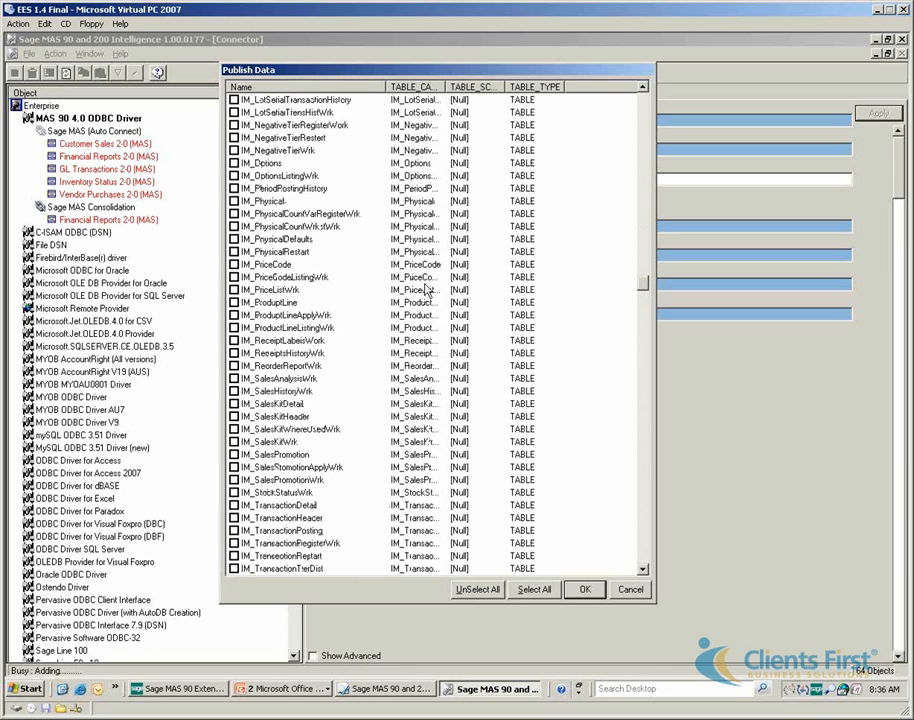
Publish the selected IM_ItemCustomerHistoryByPeriod table as a data container and view its properties
click(249, 355)
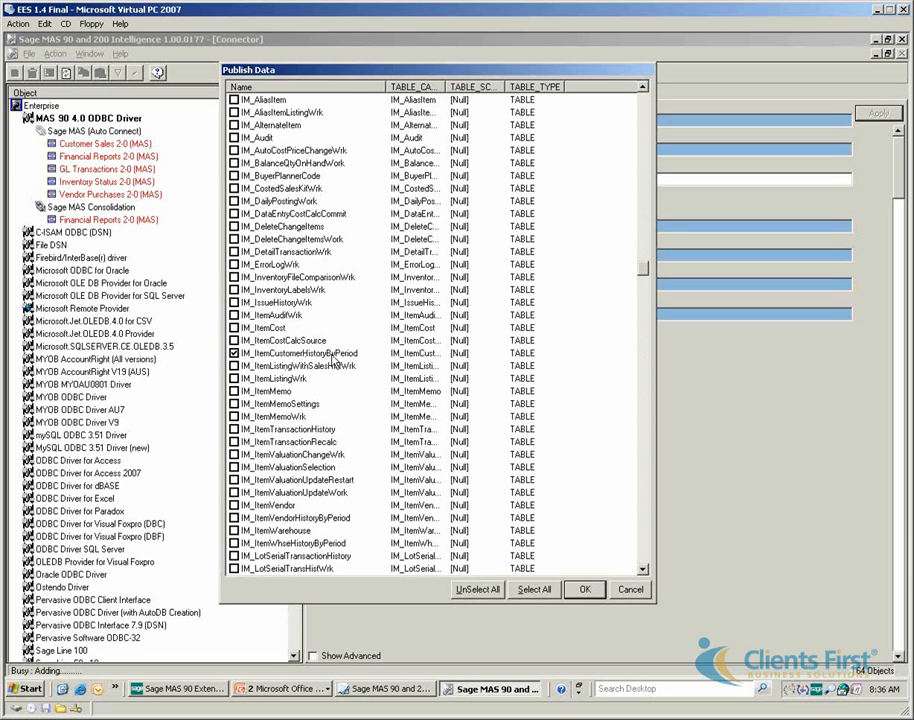
click(579, 594)
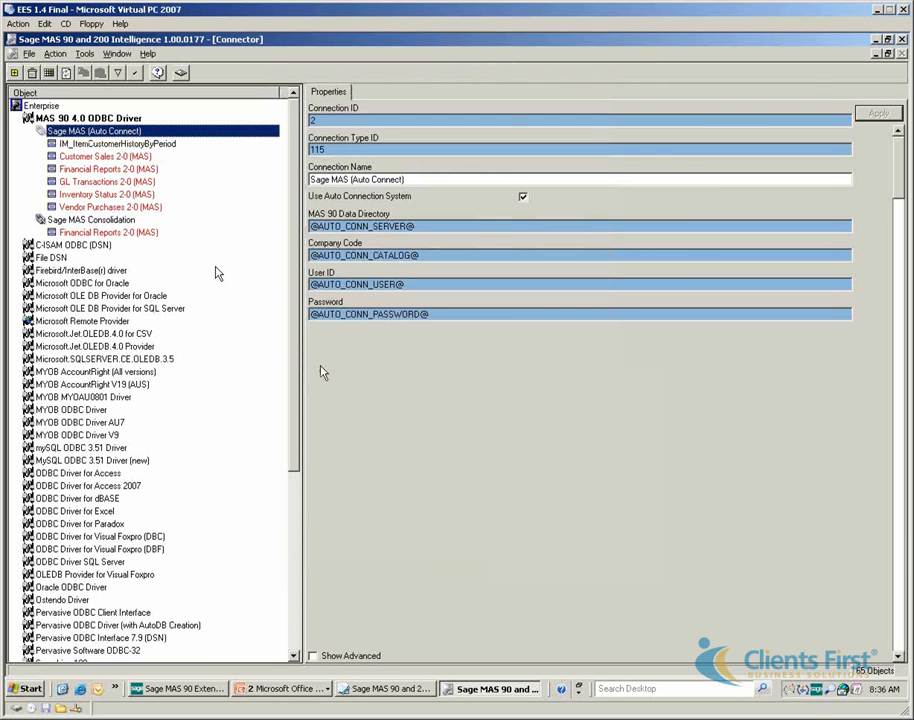
click(153, 147)
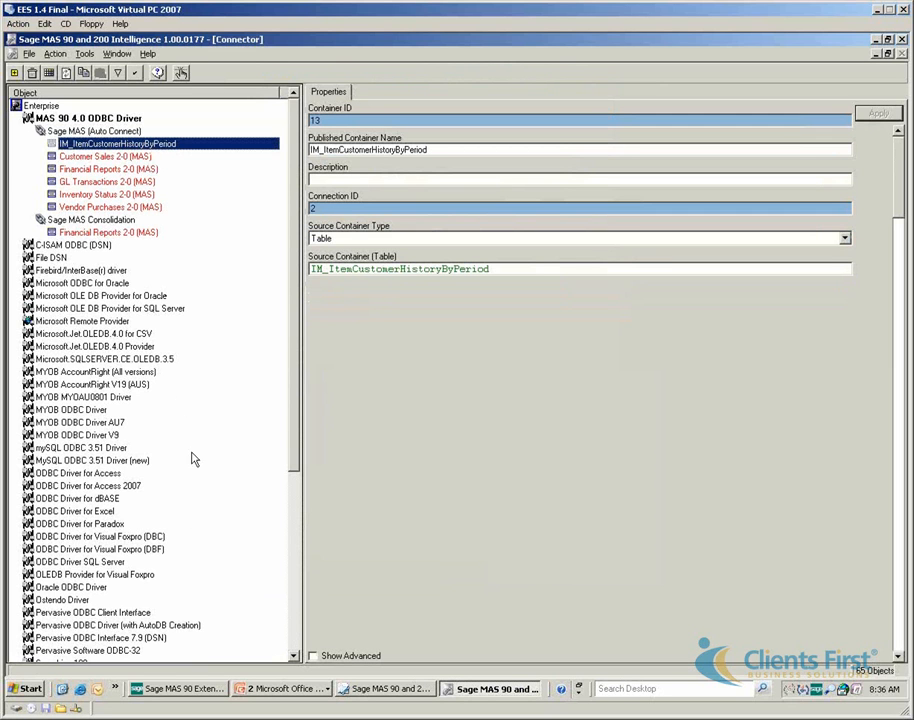
Switch to the Sage MAS 90 desktop and open the File Layouts and Program Information reference from the Resources page
click(186, 690)
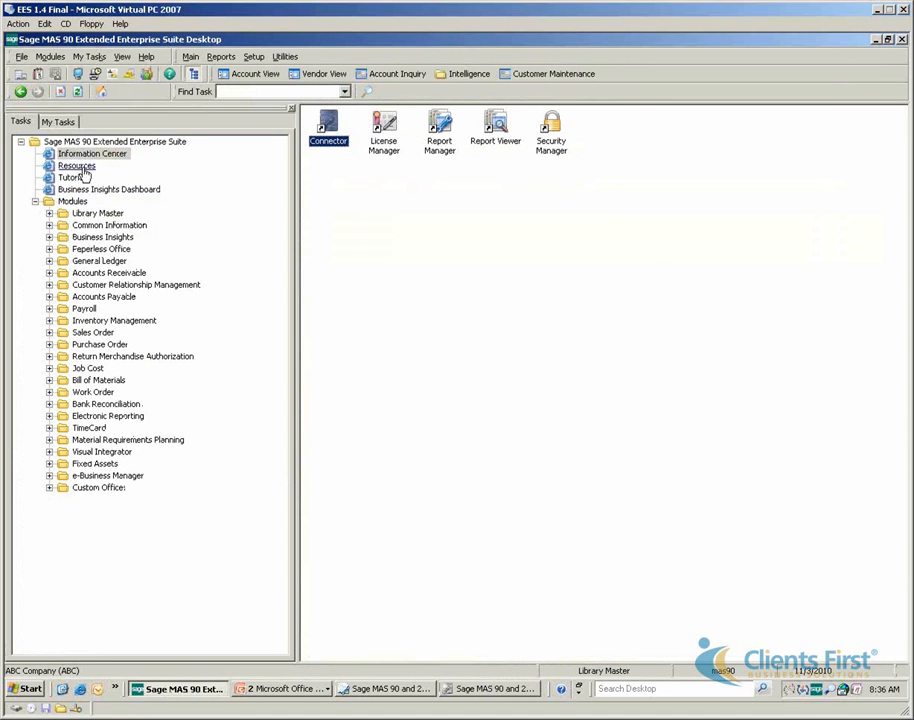
click(80, 167)
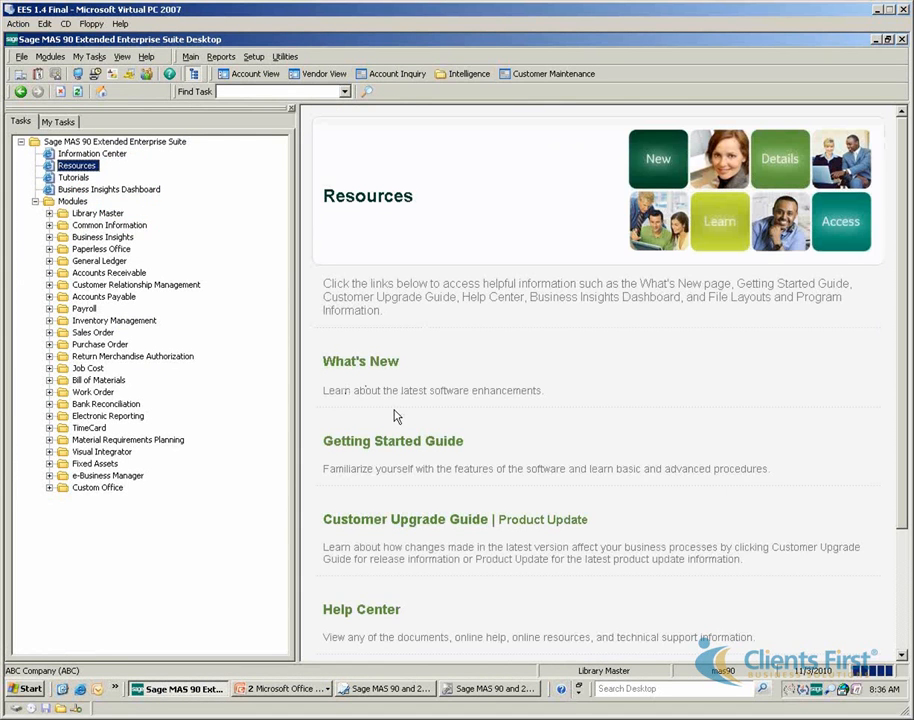
scroll(556, 470, down, 3)
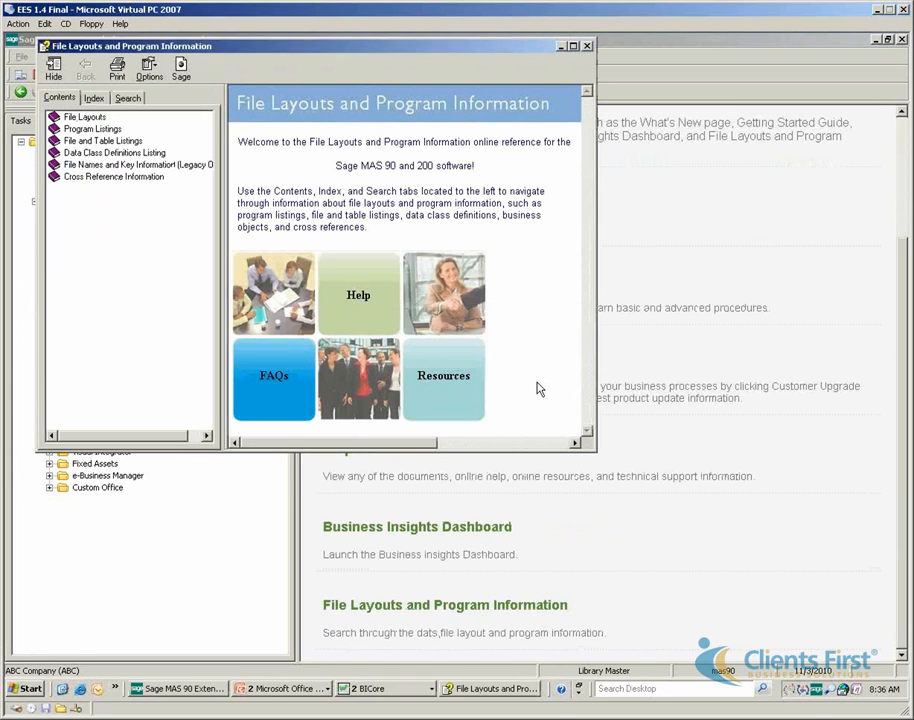
Examine the IM_ItemCustomerHistoryByPeriod layout under the Inventory Management file layouts, and close the reference
click(452, 401)
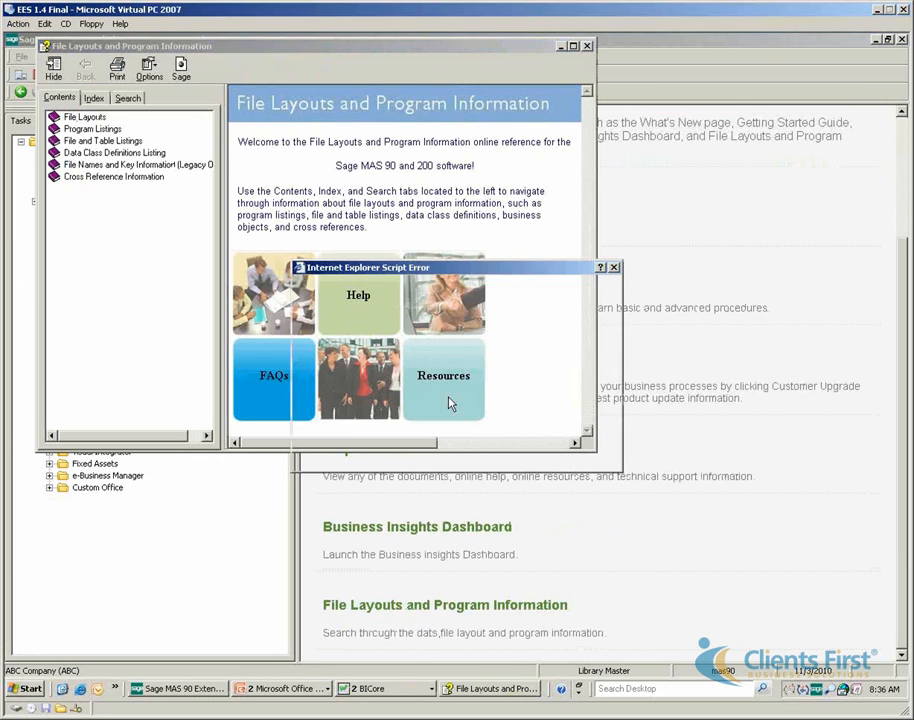
click(467, 442)
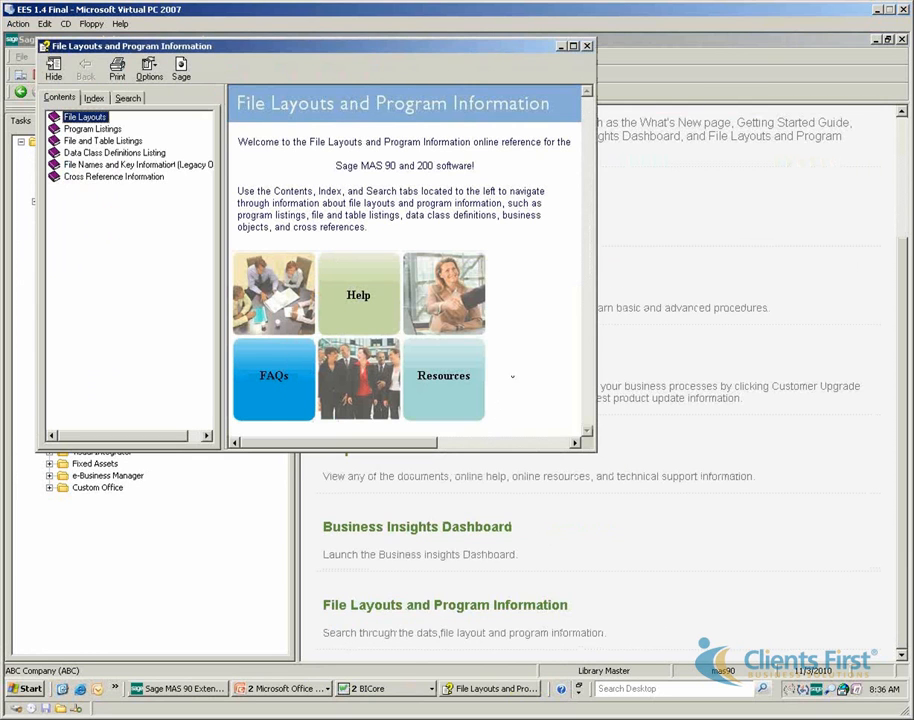
click(573, 47)
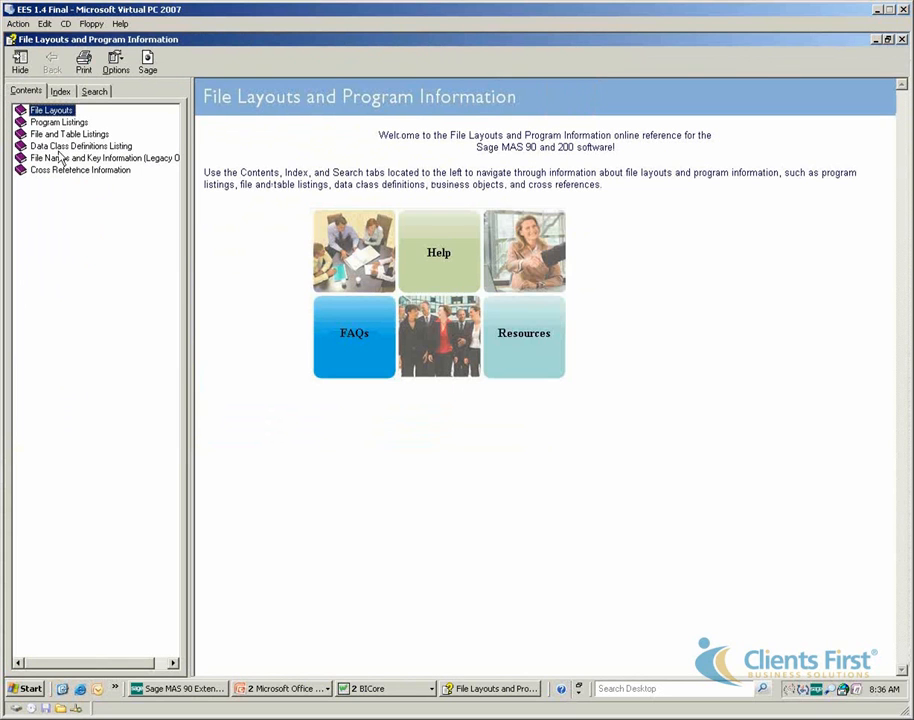
click(62, 113)
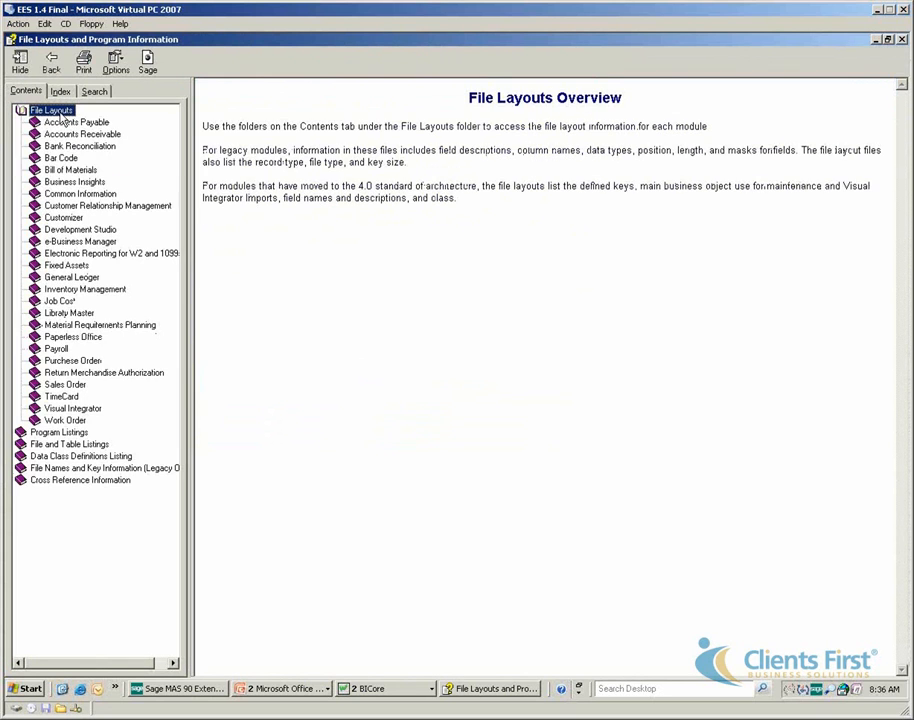
click(82, 289)
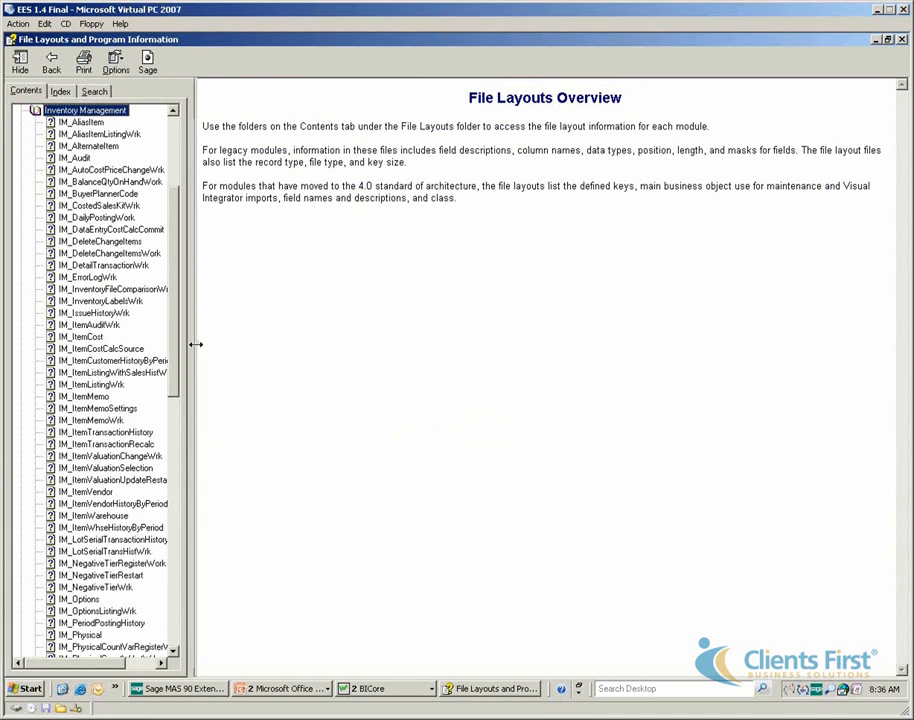
drag(195, 343, 291, 342)
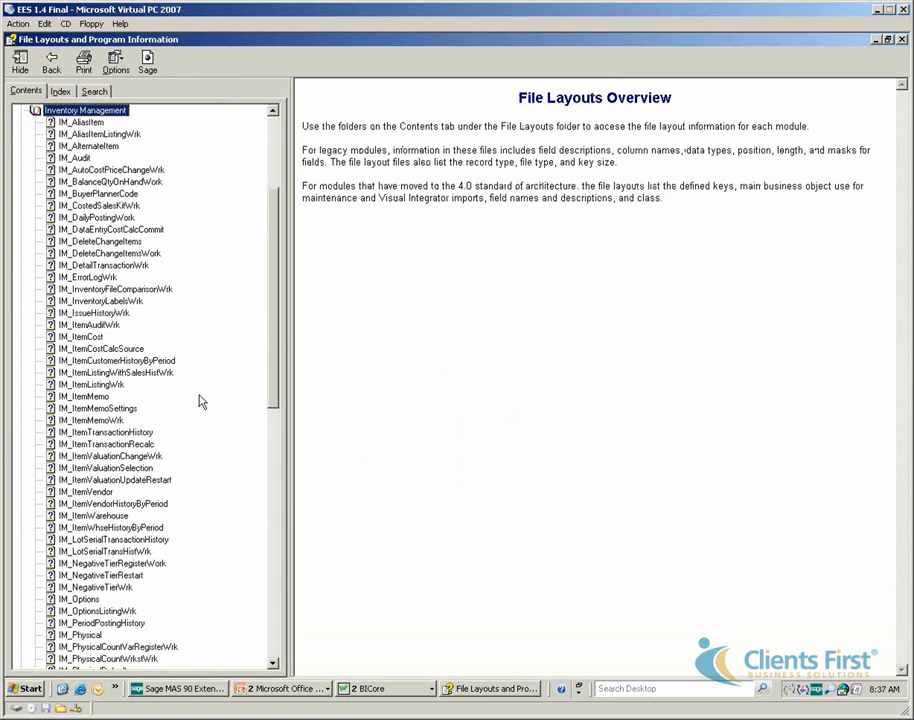
click(135, 362)
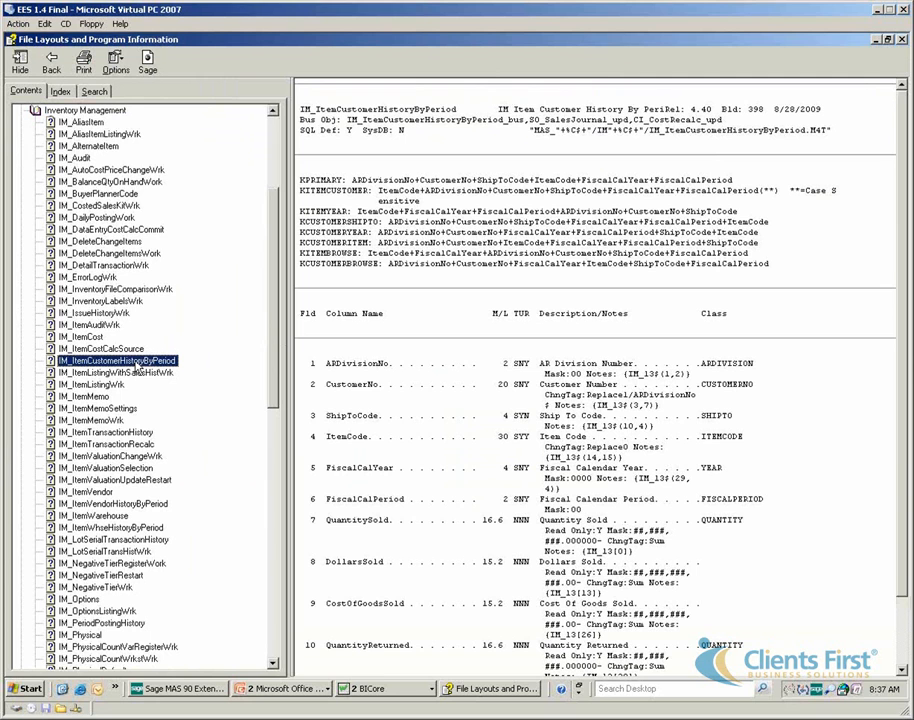
click(767, 453)
scroll(767, 453, down, 3)
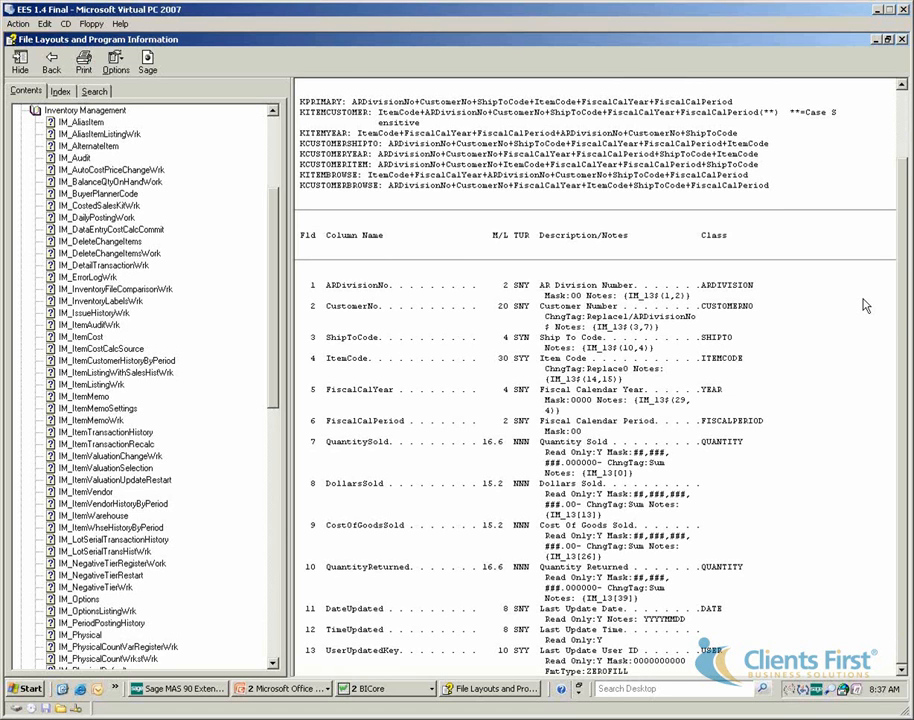
click(902, 40)
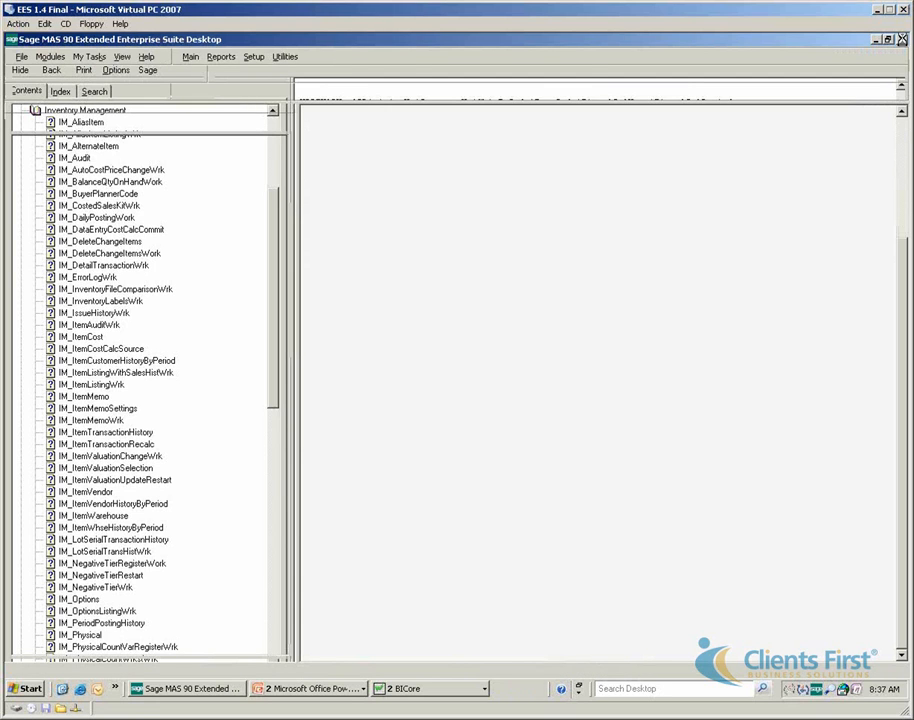
Switch to the Intelligence Connector and rename the IM_ItemCustomerHistoryByPeriod container as Item - customer
click(430, 688)
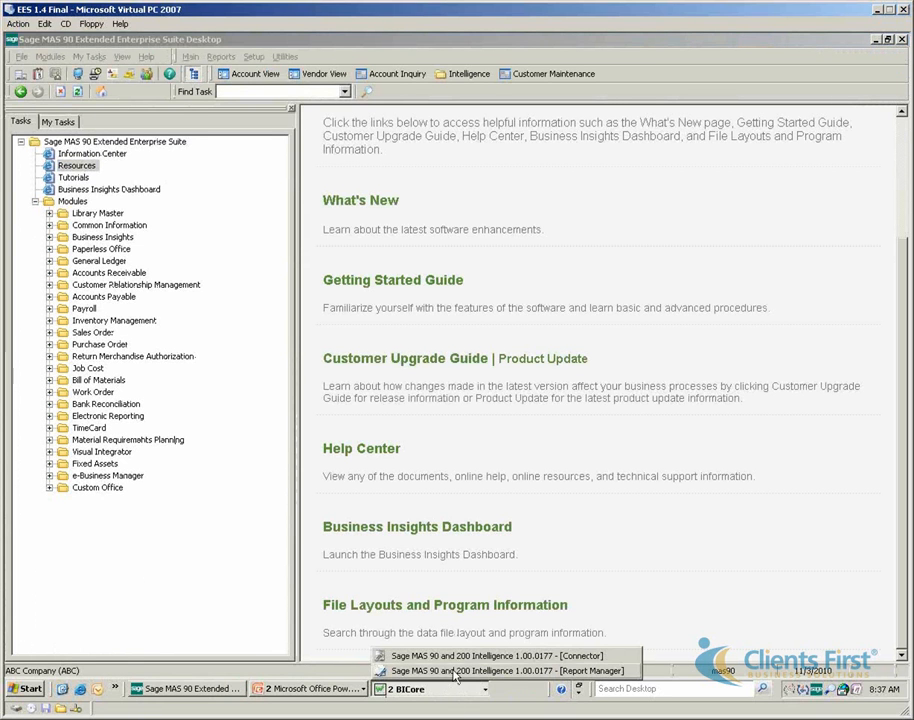
click(455, 658)
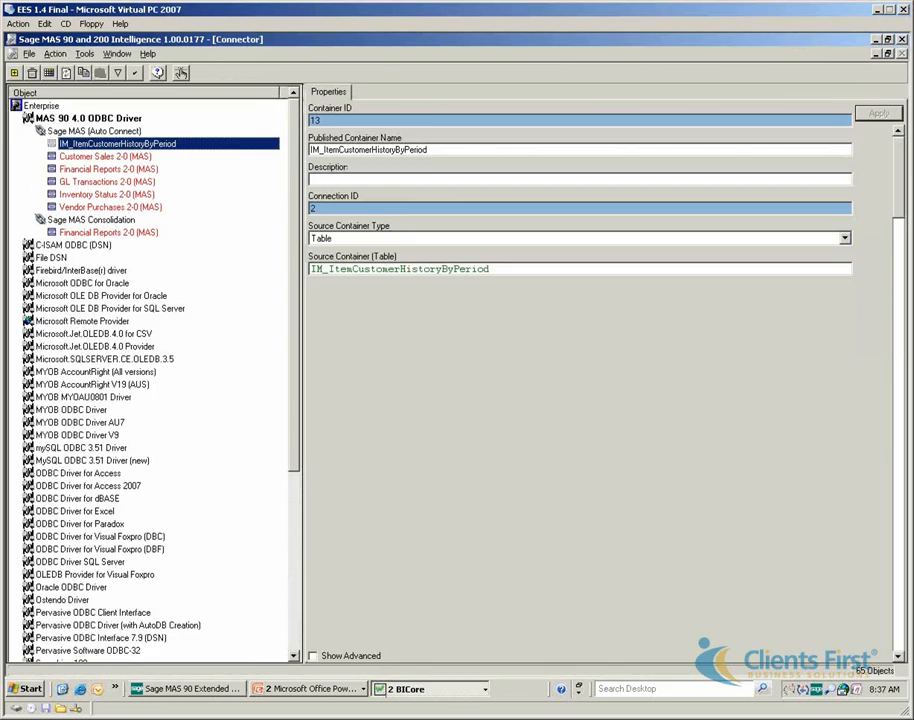
right_click(126, 147)
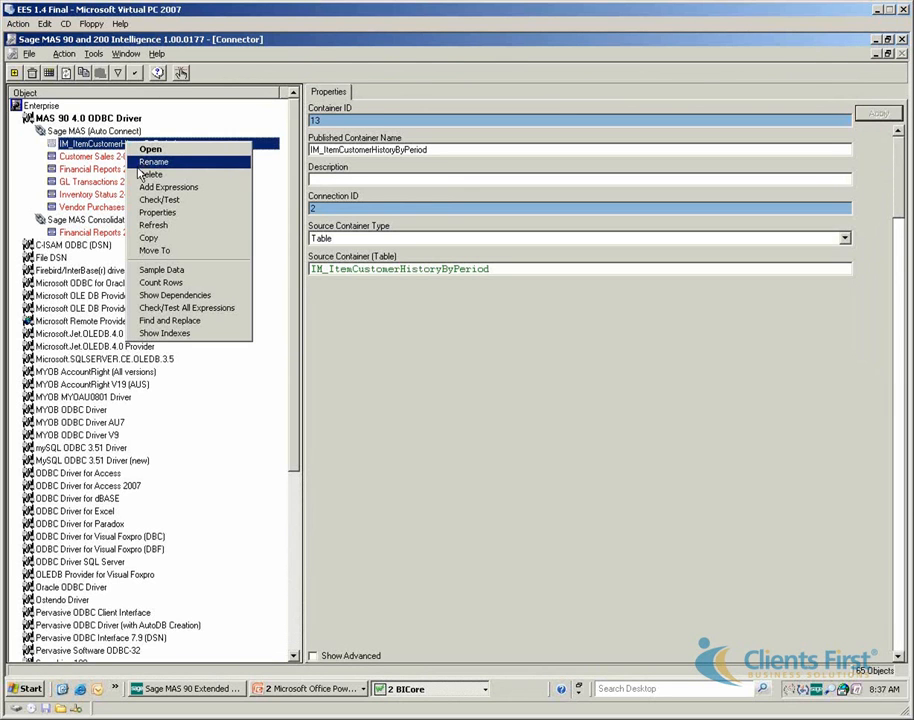
click(152, 162)
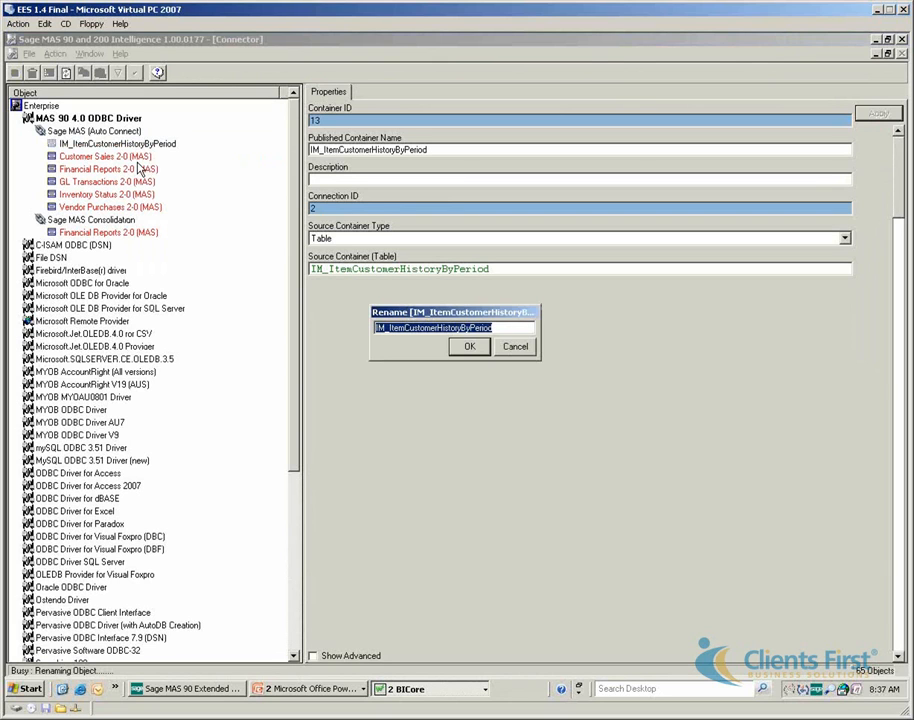
text(Item - customer)
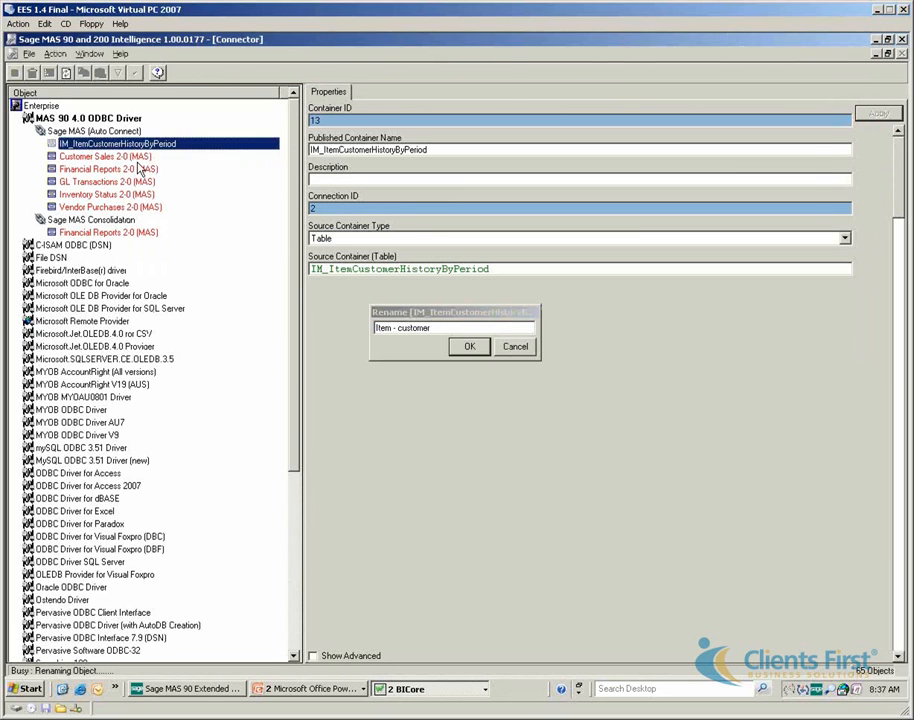
Add the data fields ARDivisionNo, CustomerNo, ItemCode, QuantitySold and DollarsSold to the Item - customer container as expressions
right_click(140, 145)
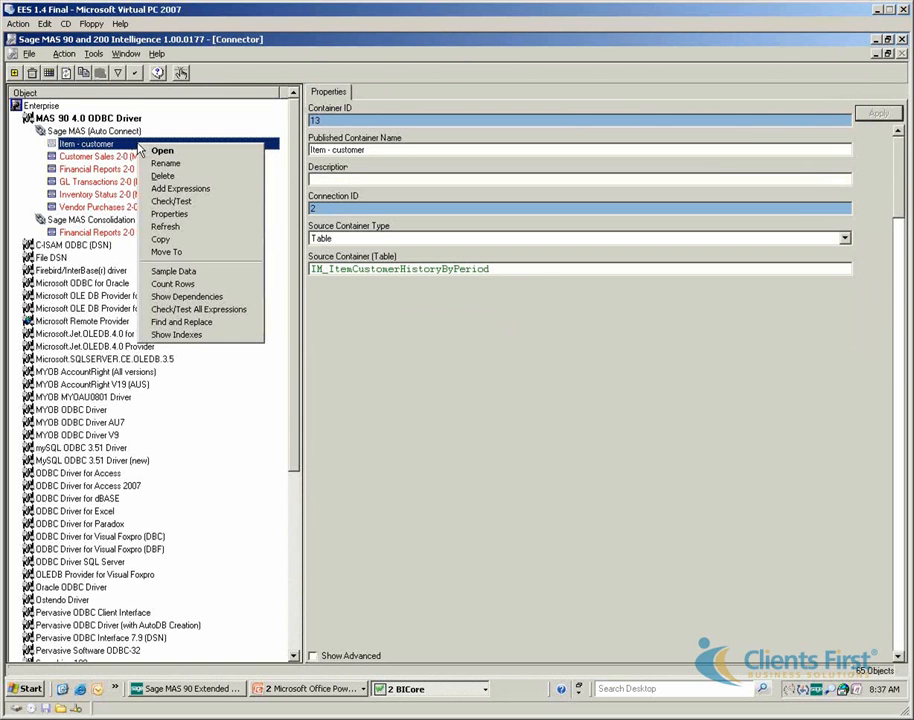
click(221, 193)
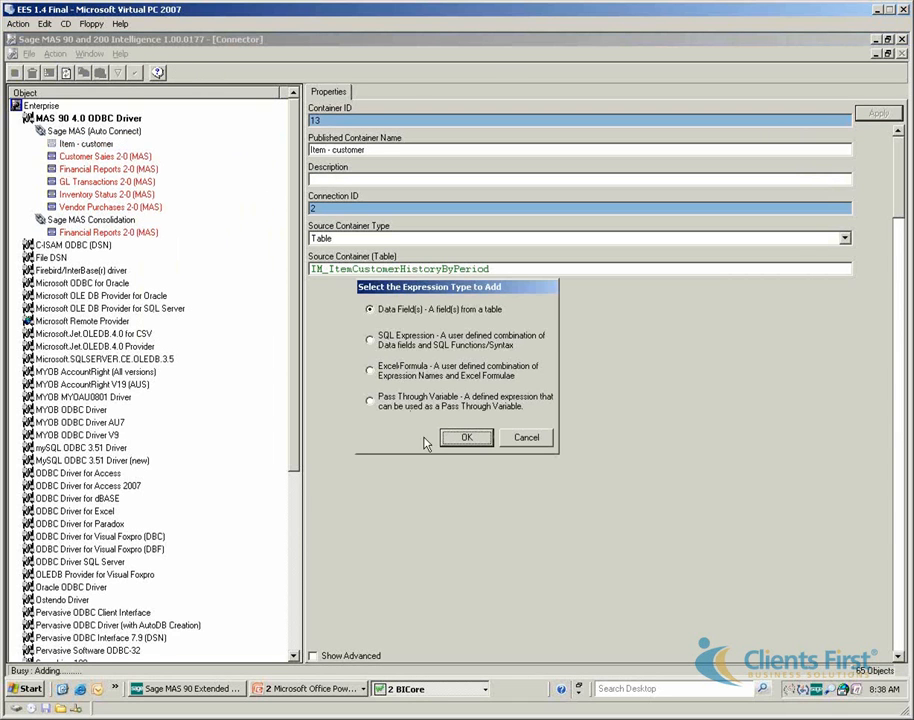
click(455, 440)
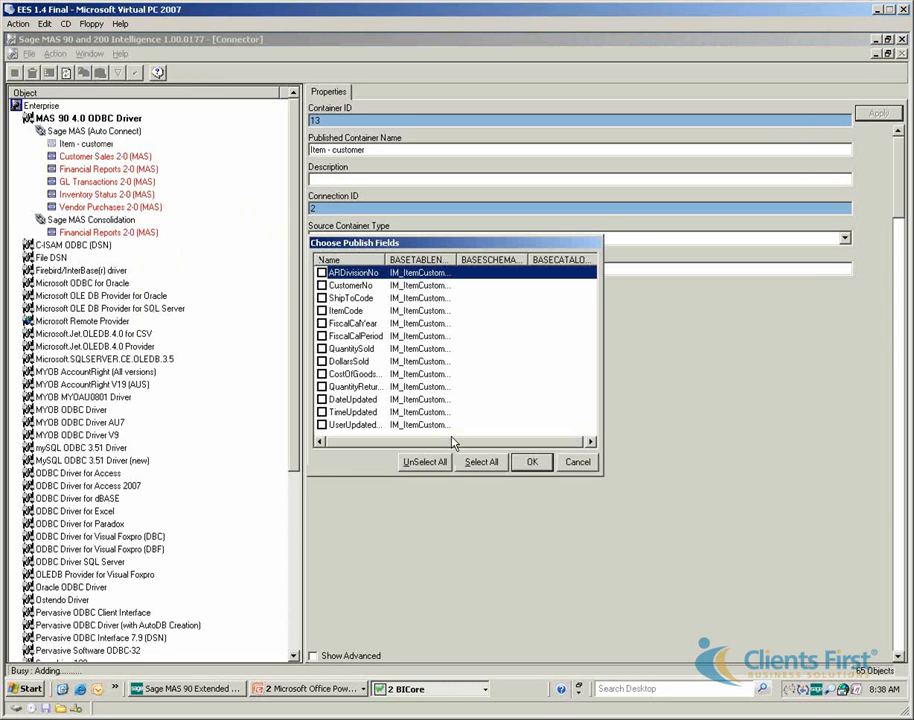
drag(386, 261, 440, 261)
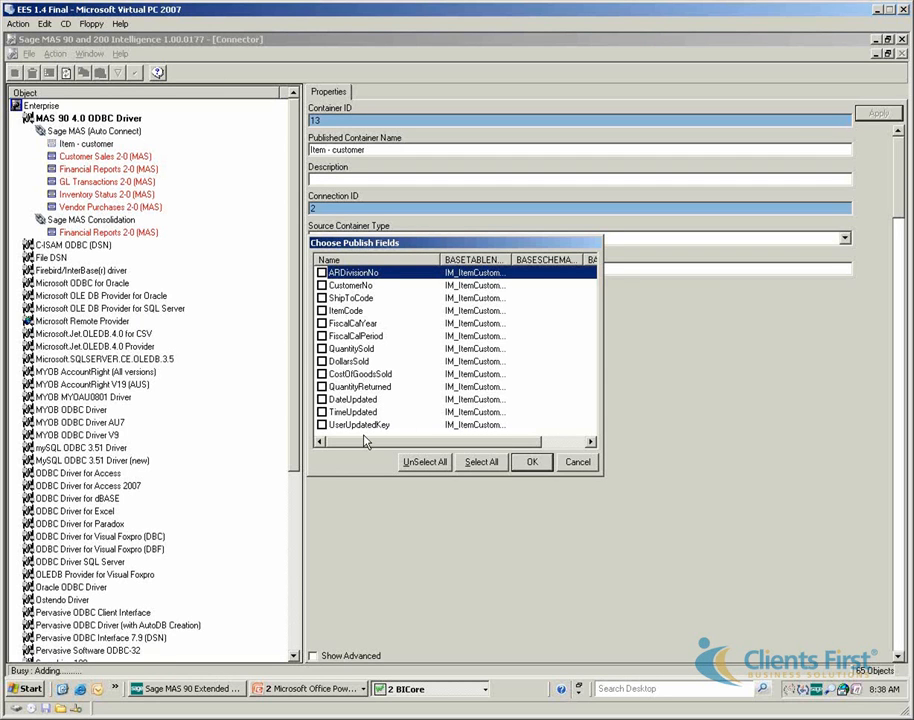
click(322, 273)
click(322, 286)
click(322, 311)
click(322, 349)
click(322, 361)
click(532, 463)
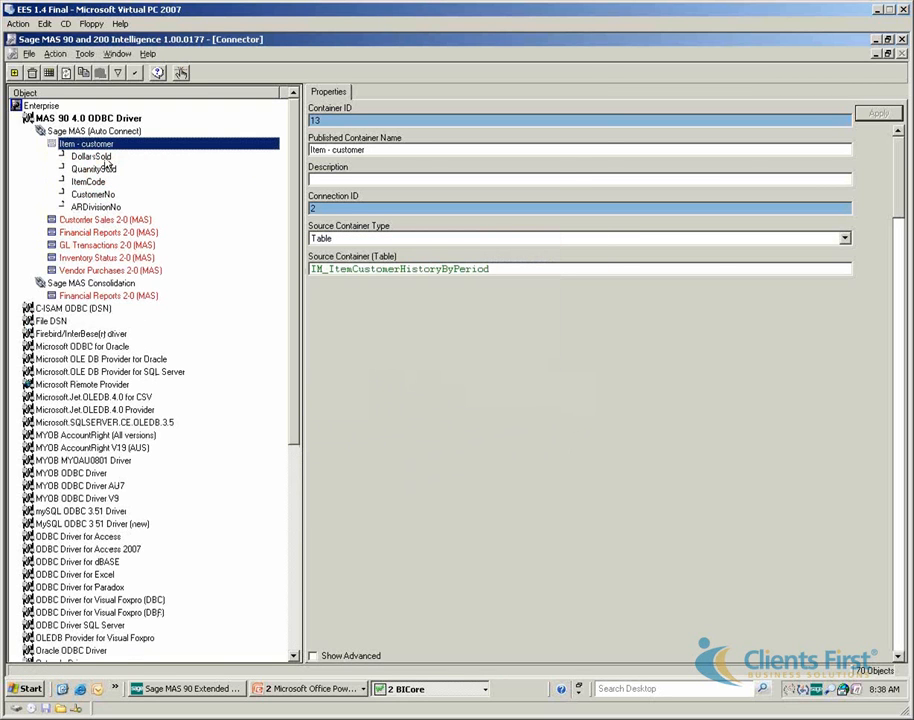
Rename the DollarsSold expression in the Item - customer container as Sales
right_click(105, 158)
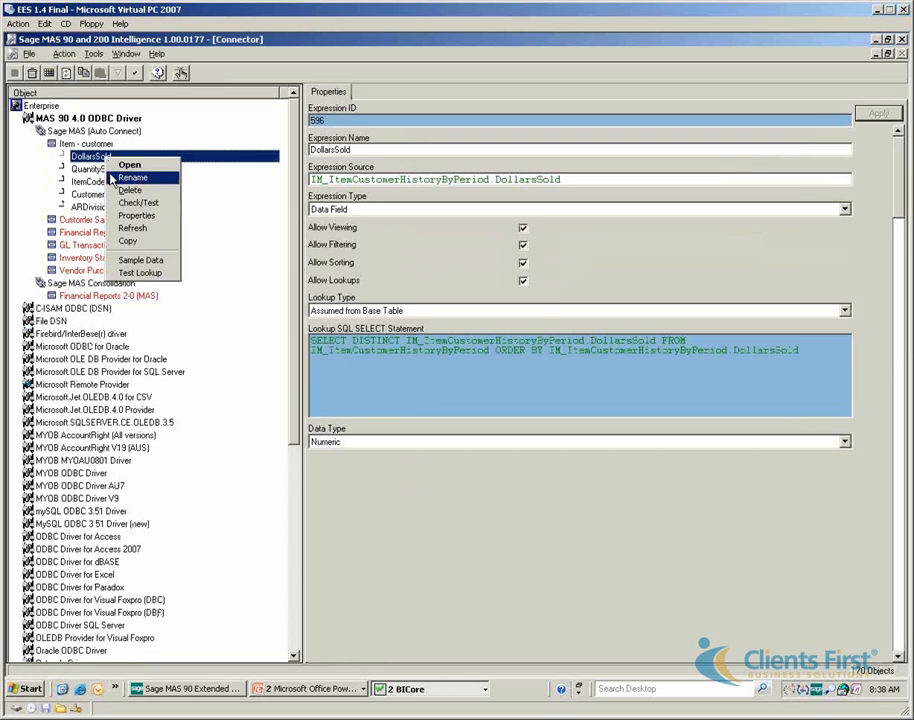
click(116, 177)
text(Sales)
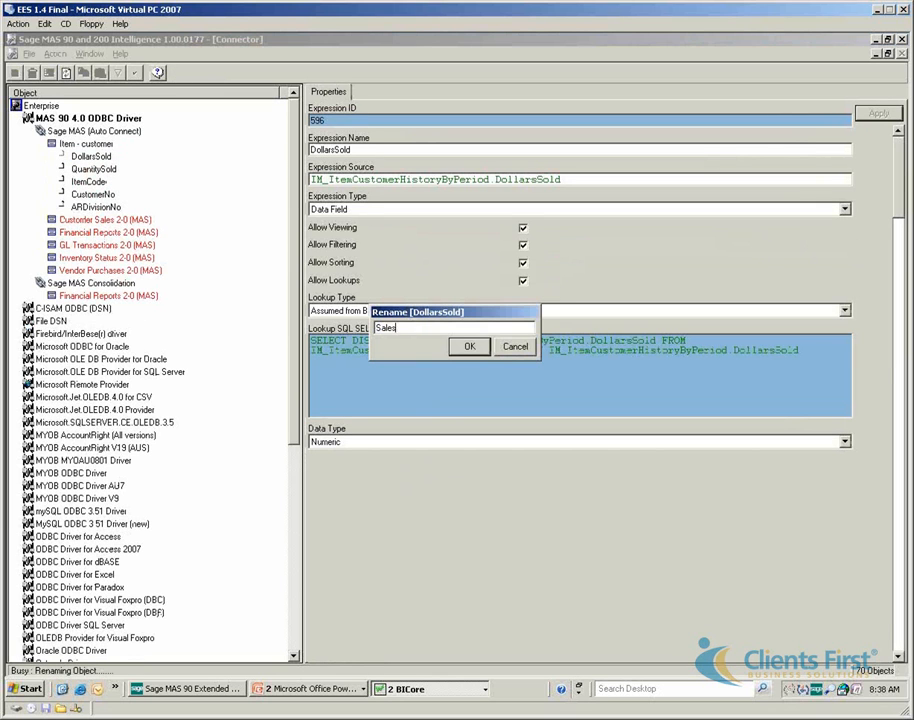
key(Return)
Rename the QuantitySold expression in the Item - customer container as Quantity
right_click(112, 172)
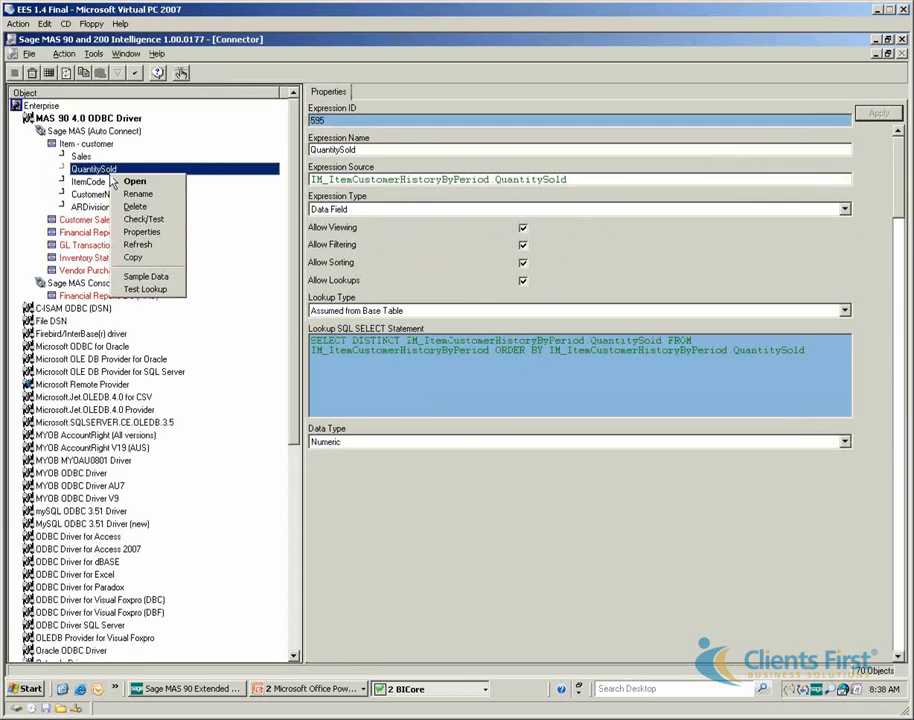
click(130, 196)
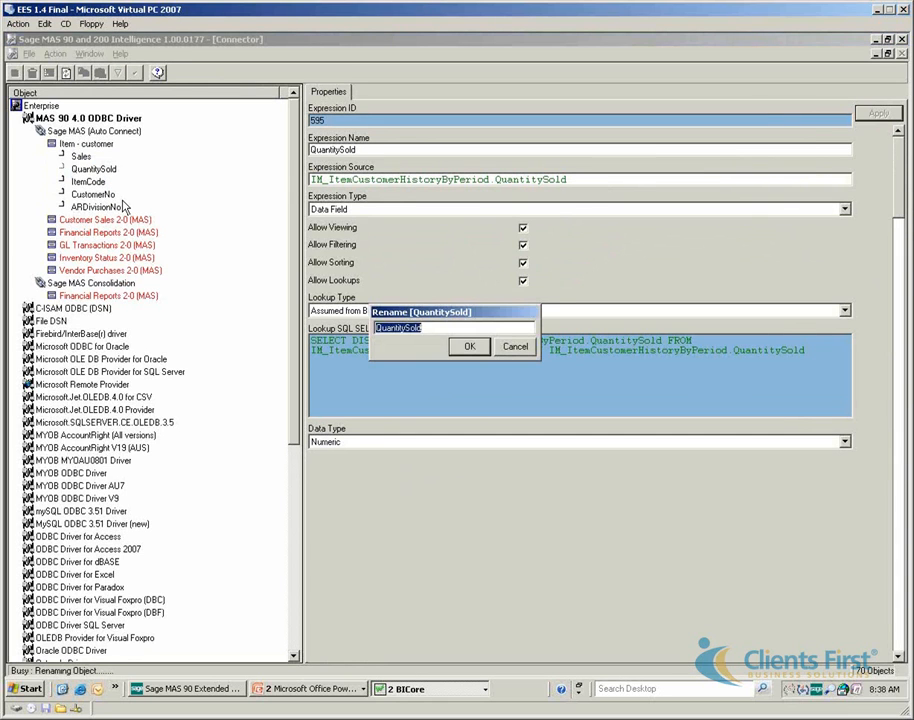
key(End)
key(BackSpace)
key(BackSpace)
key(BackSpace)
key(BackSpace)
key(BackSpace)
text(y)
key(Return)
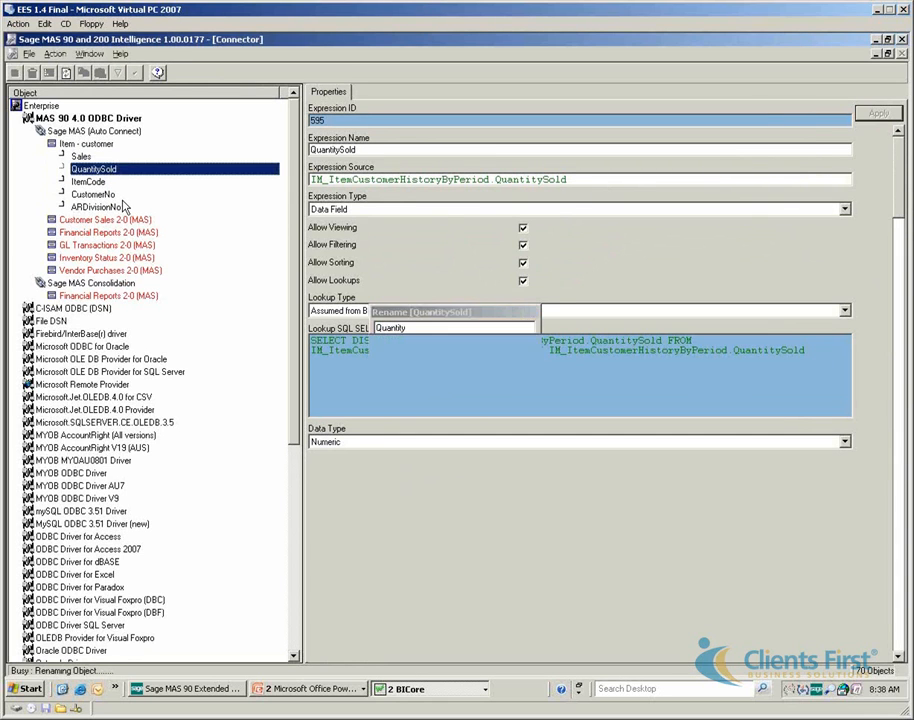
Rename the ItemCode expression in the Item - customer container as Item Code
right_click(92, 184)
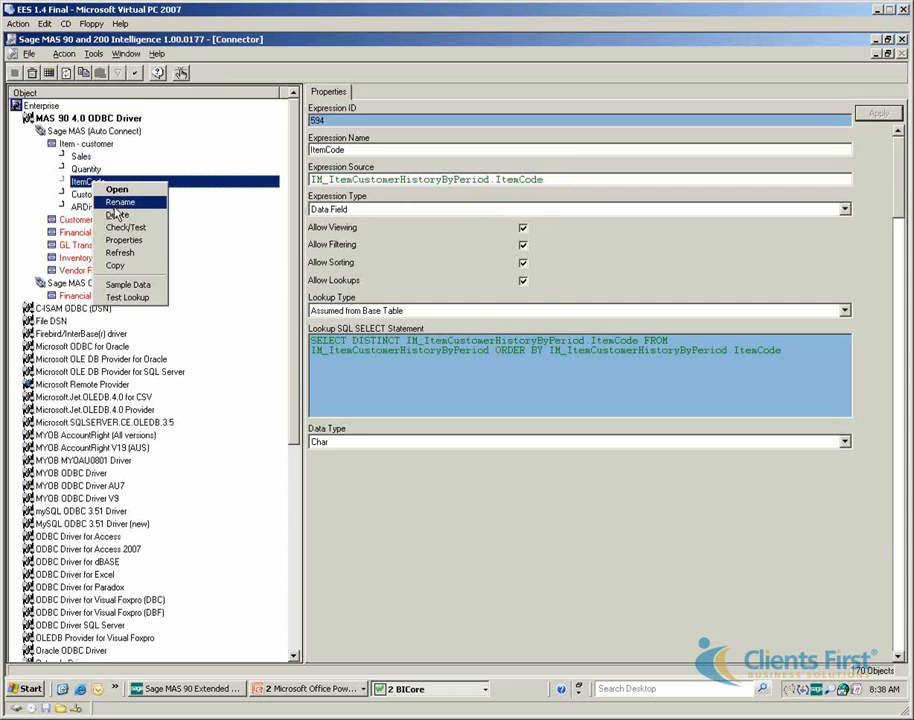
click(115, 204)
key(Left)
key(Left)
key(Left)
key(Left)
key(Return)
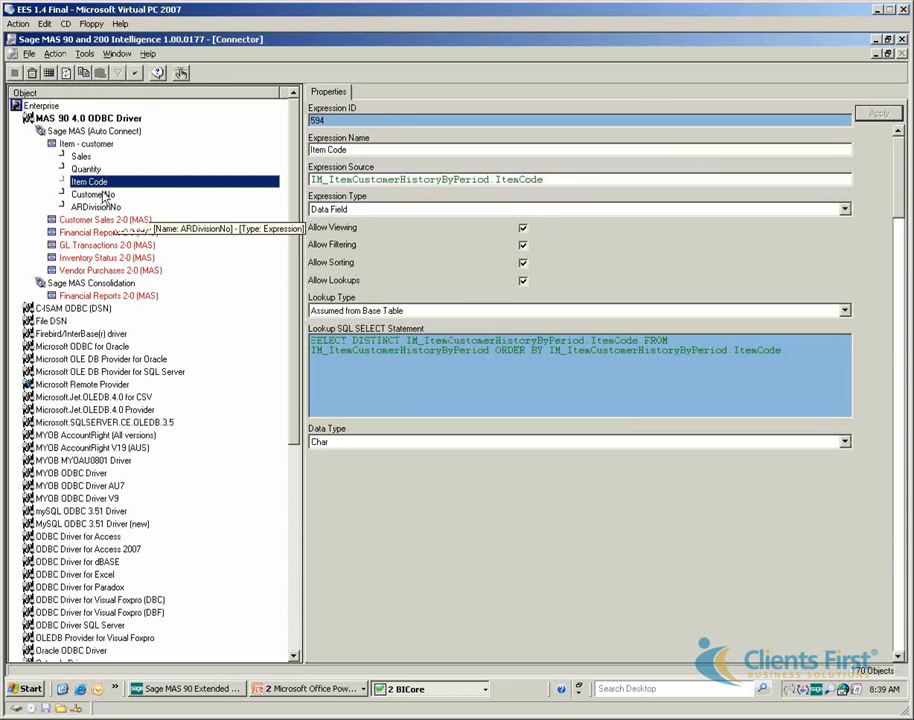
Rename the CustomerNo expression in the Item - customer container as Customer Number
right_click(112, 194)
click(118, 212)
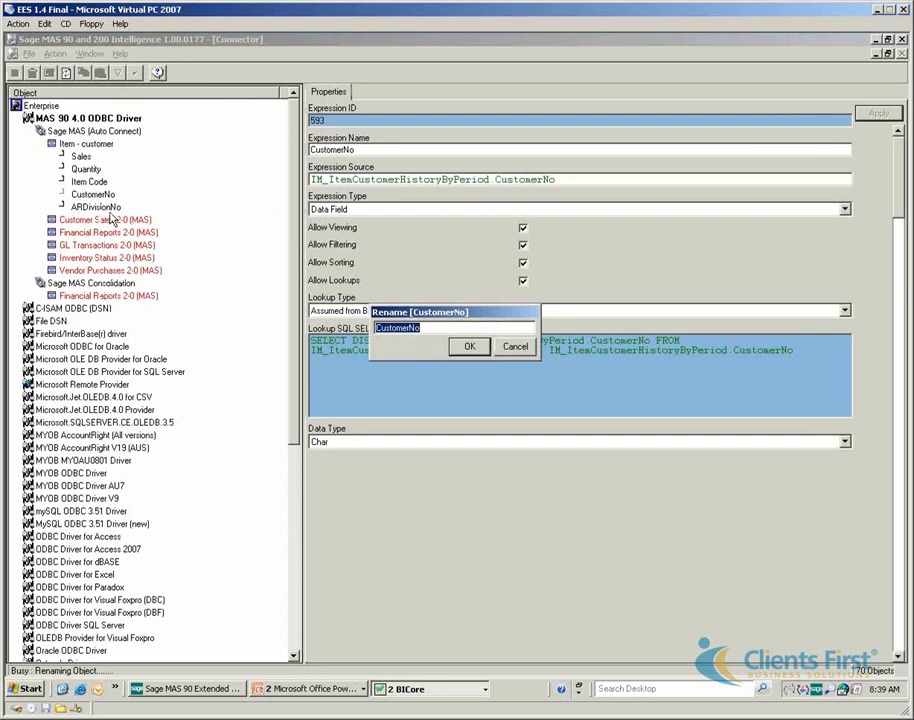
key(Left)
key(Left)
text(Number)
key(Delete)
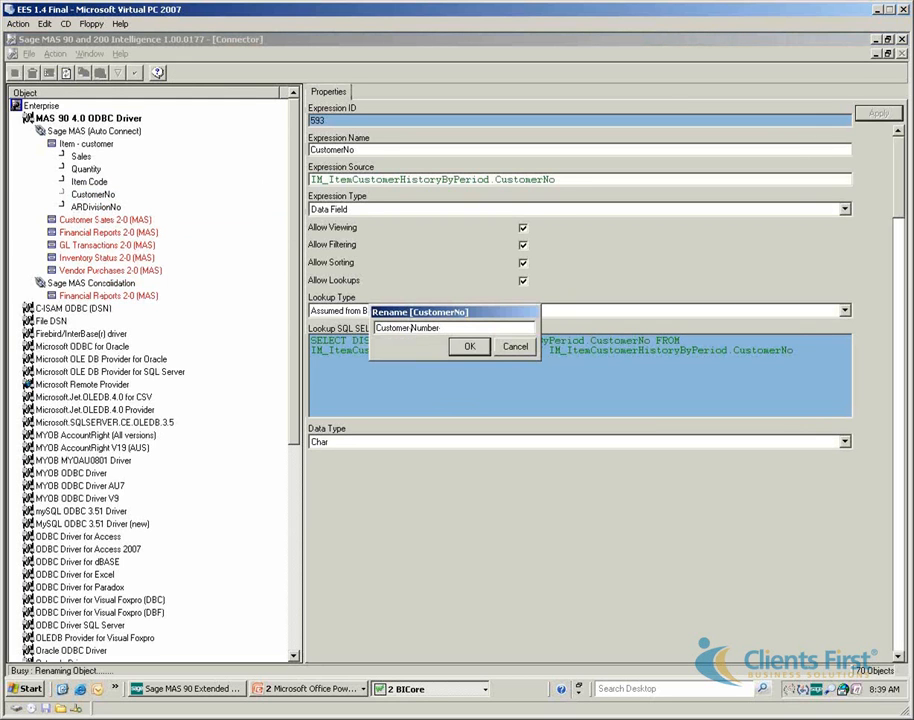
key(Return)
Rename the ARDivisionNo expression in the Item - customer container as Division
click(100, 207)
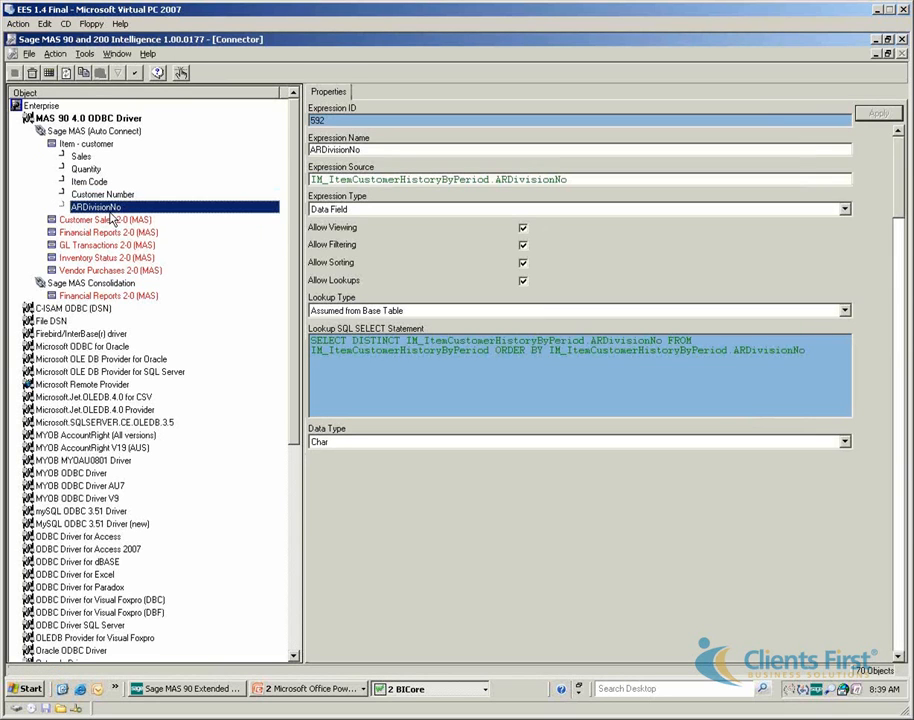
right_click(108, 208)
click(138, 232)
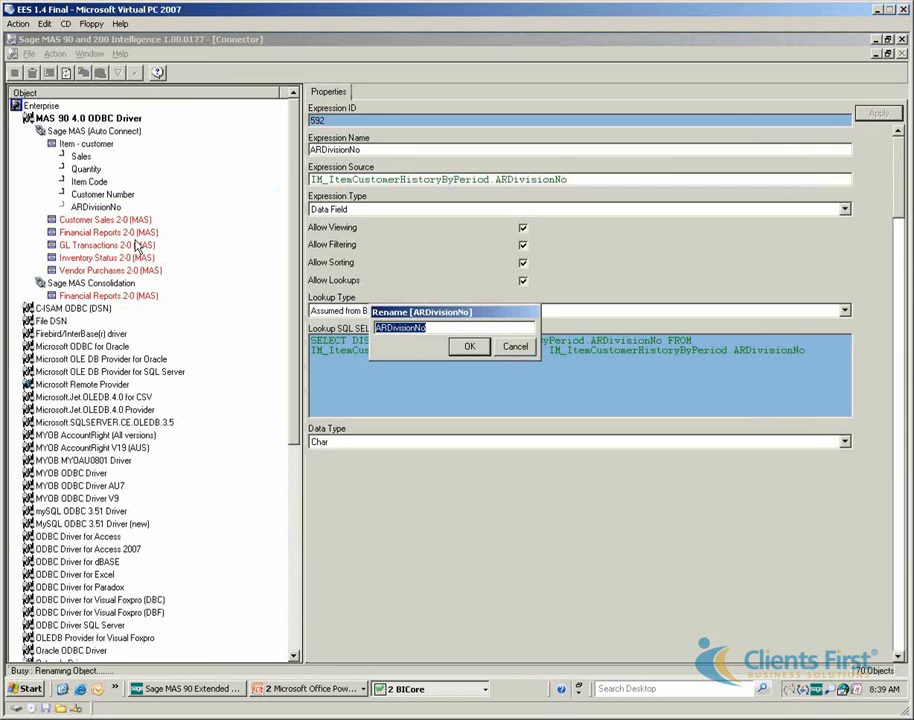
key(BackSpace)
key(BackSpace)
key(Home)
key(Delete)
key(Delete)
key(Return)
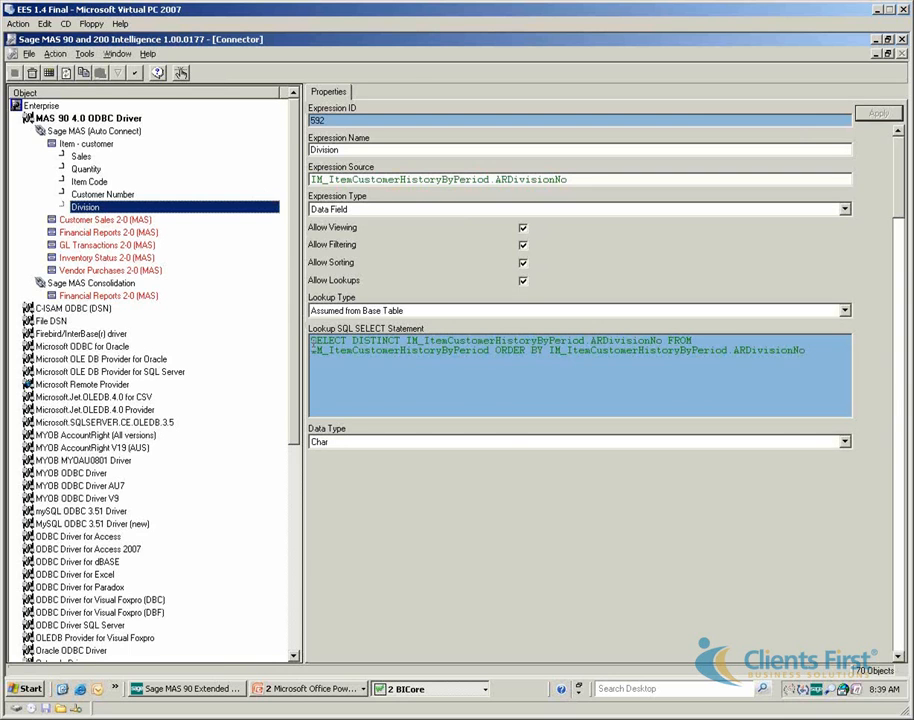
Review the Division expression's lookup SQL SELECT statement and the Item - customer container's properties, and switch to the Report Manager
drag(311, 341, 815, 370)
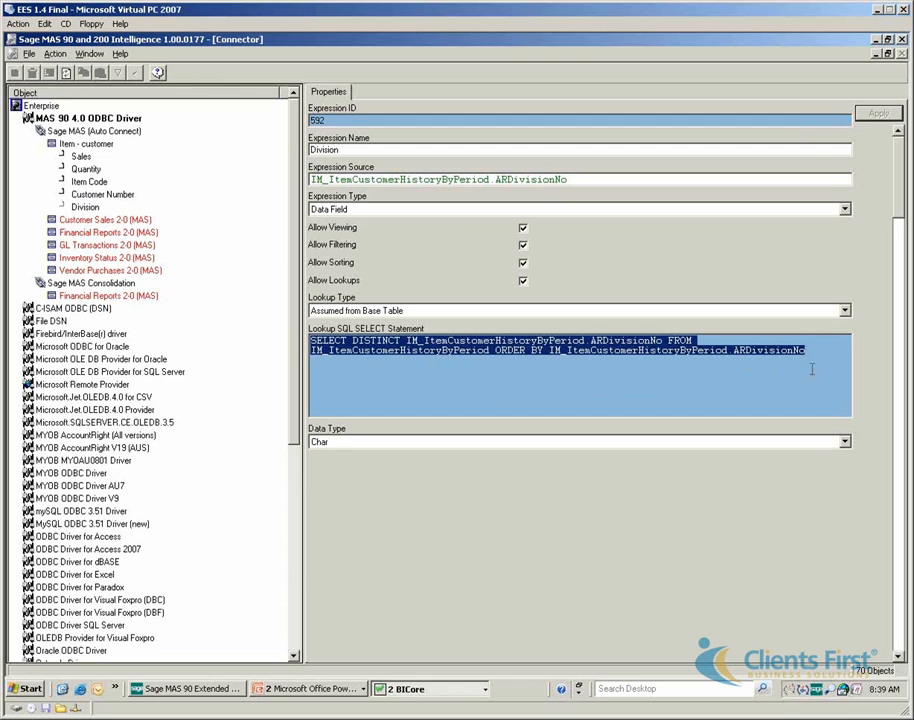
click(76, 146)
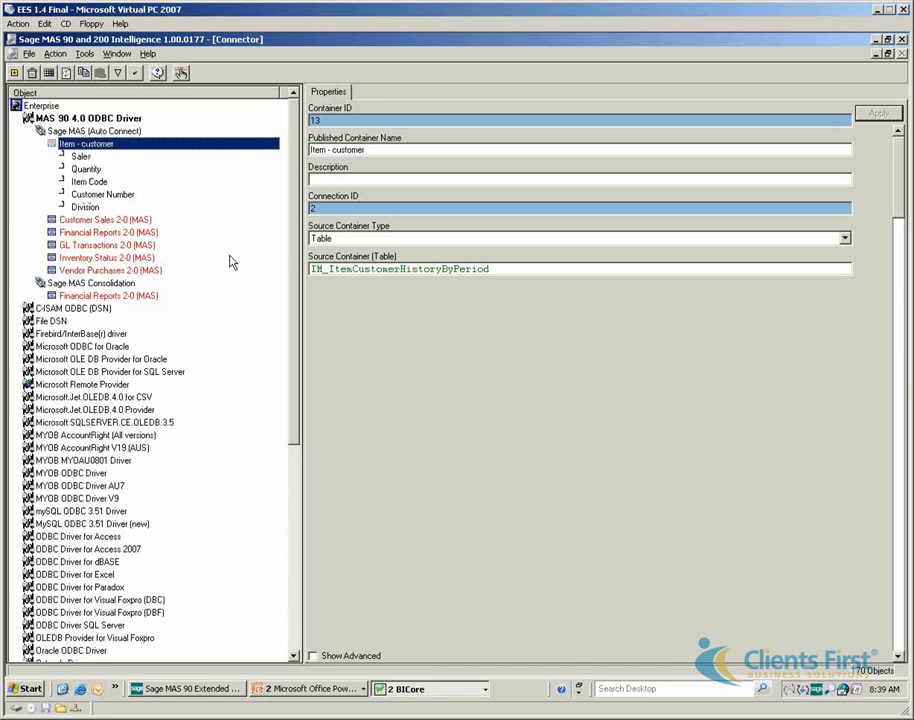
click(402, 690)
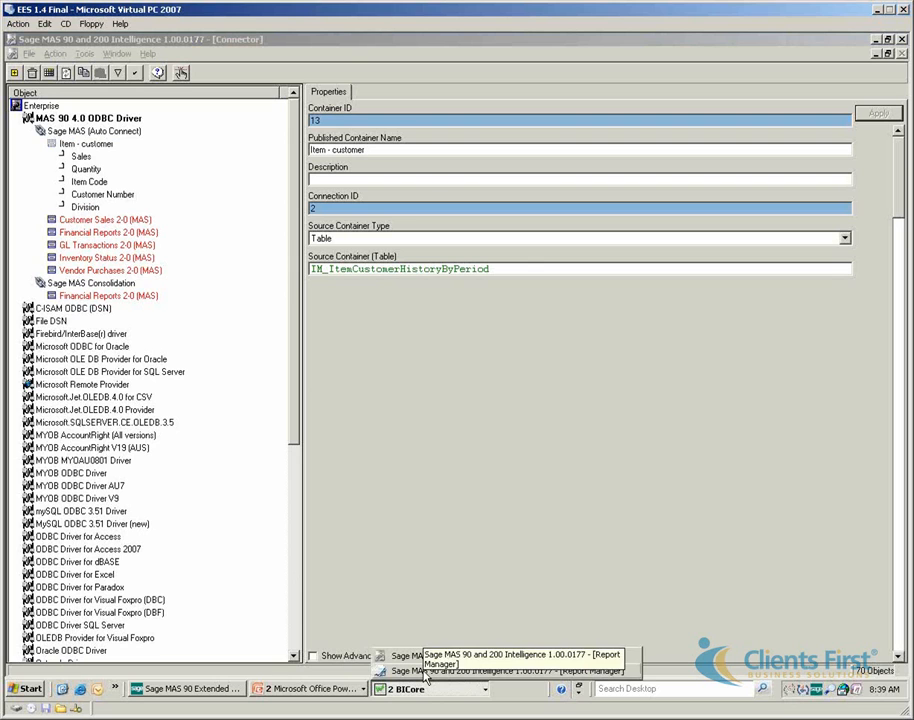
click(425, 670)
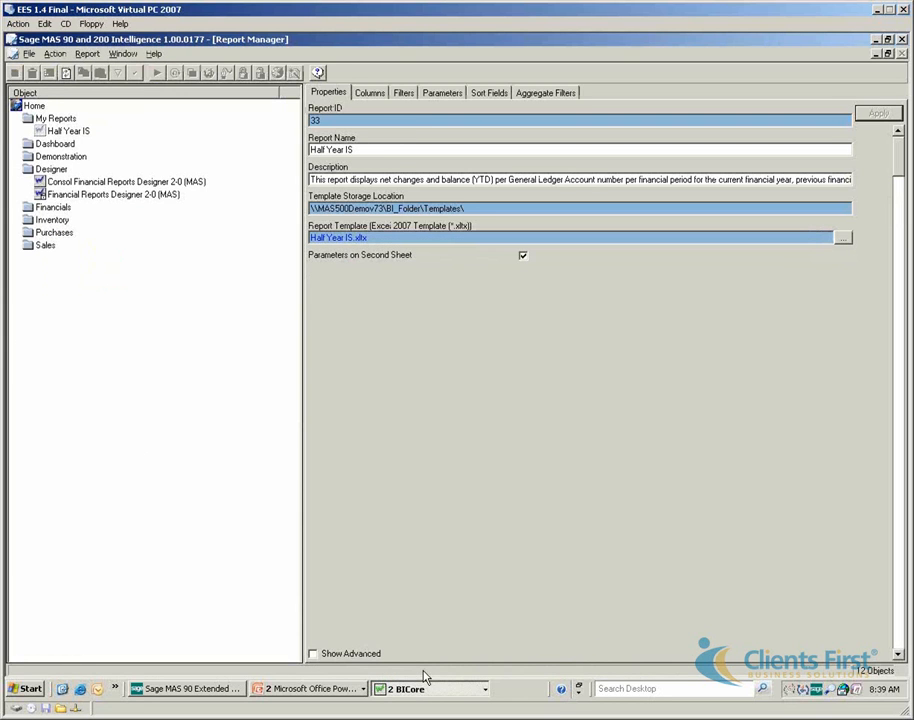
Add a new standard report named Customer Item to the My Reports folder
click(55, 121)
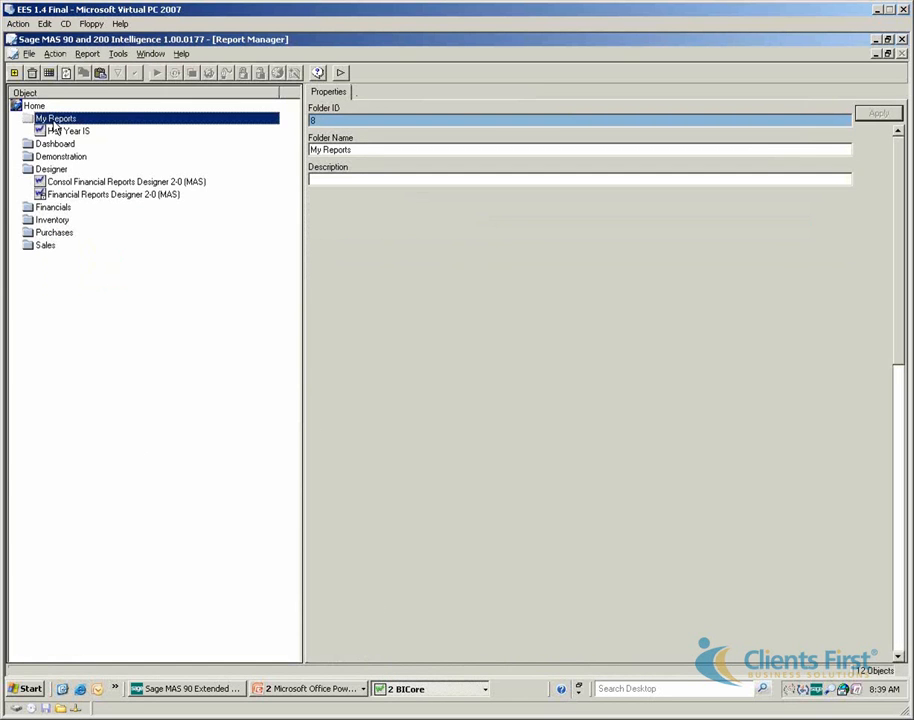
right_click(55, 123)
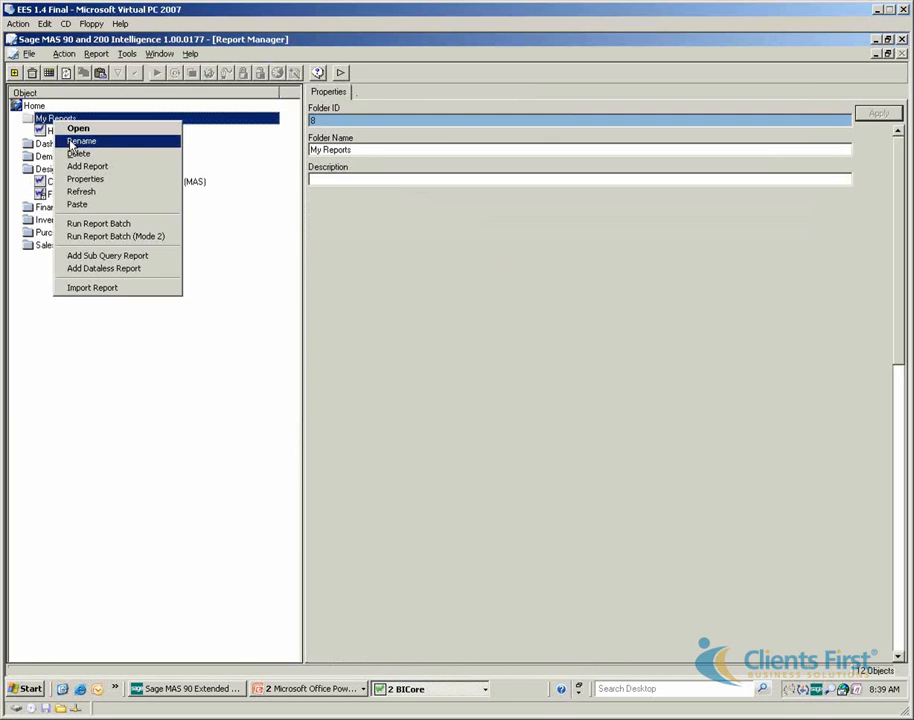
click(80, 166)
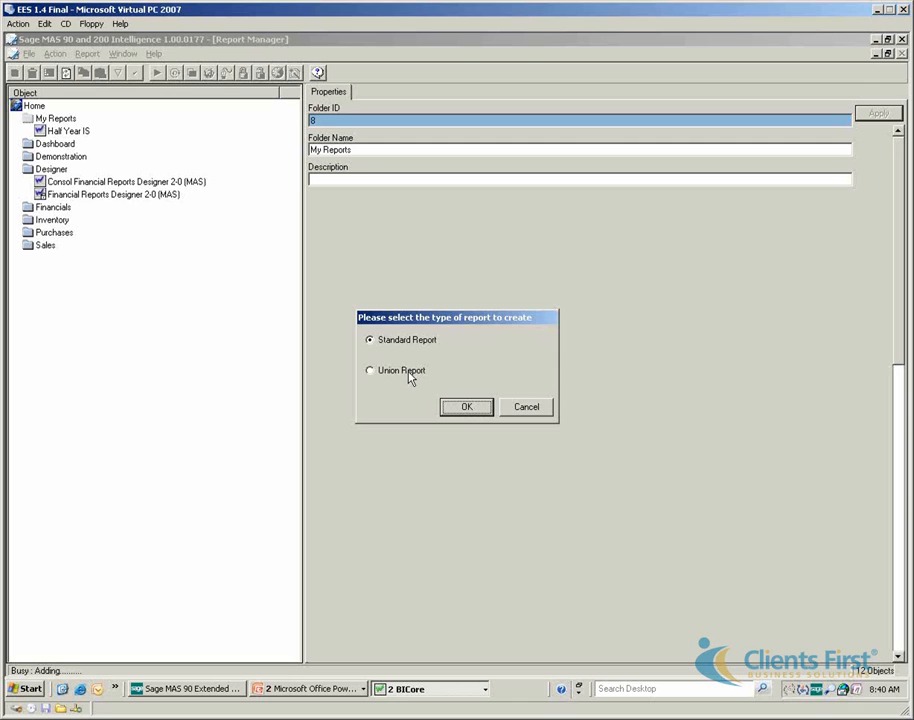
click(461, 413)
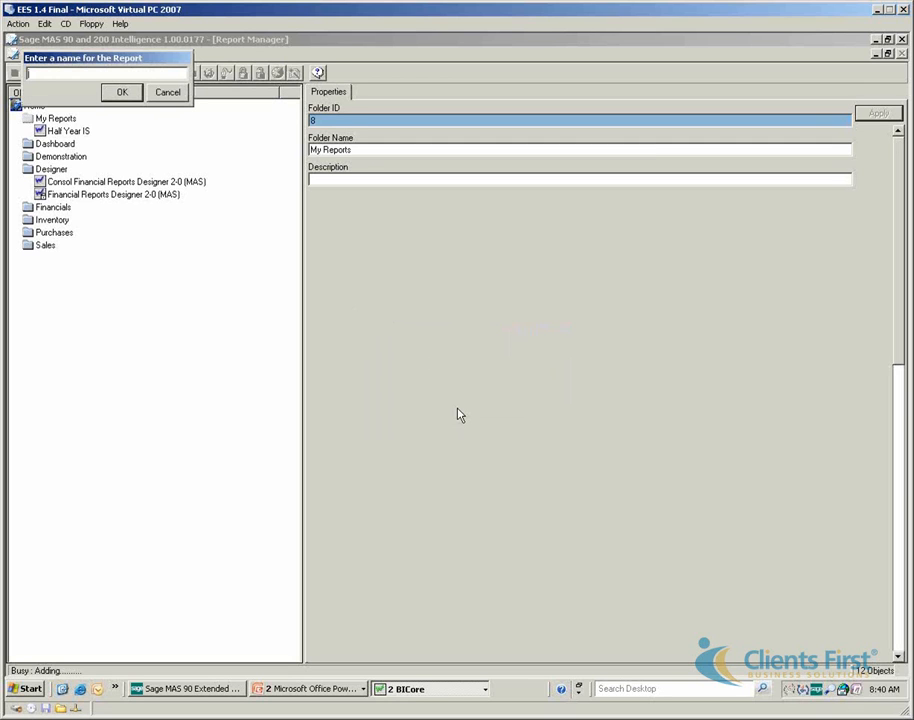
text(Customer Item)
key(Return)
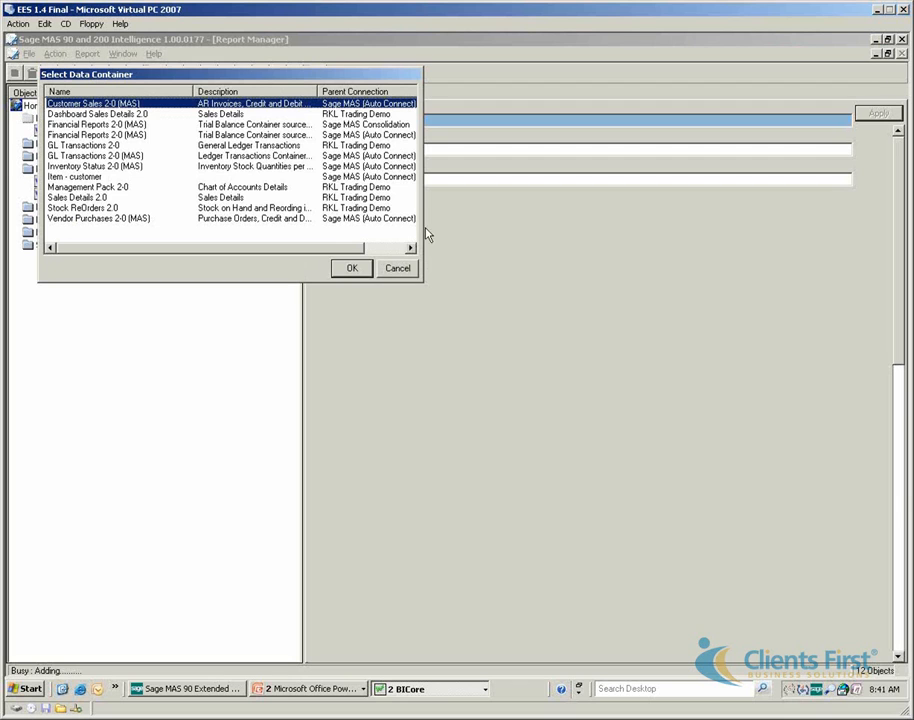
Choose the Item - customer container as the data source for the new report
drag(420, 226, 549, 207)
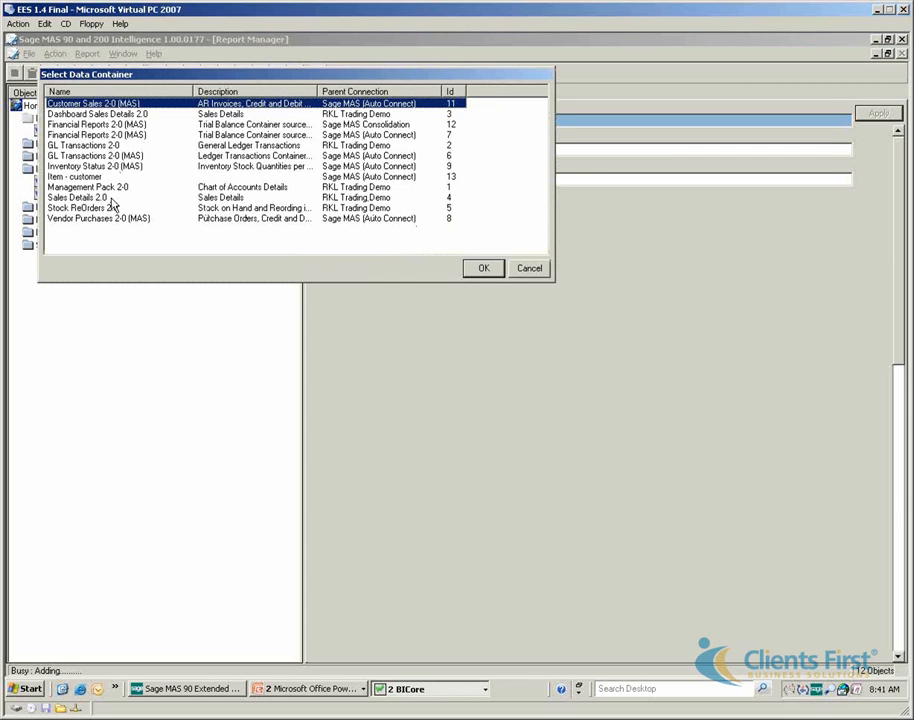
click(88, 177)
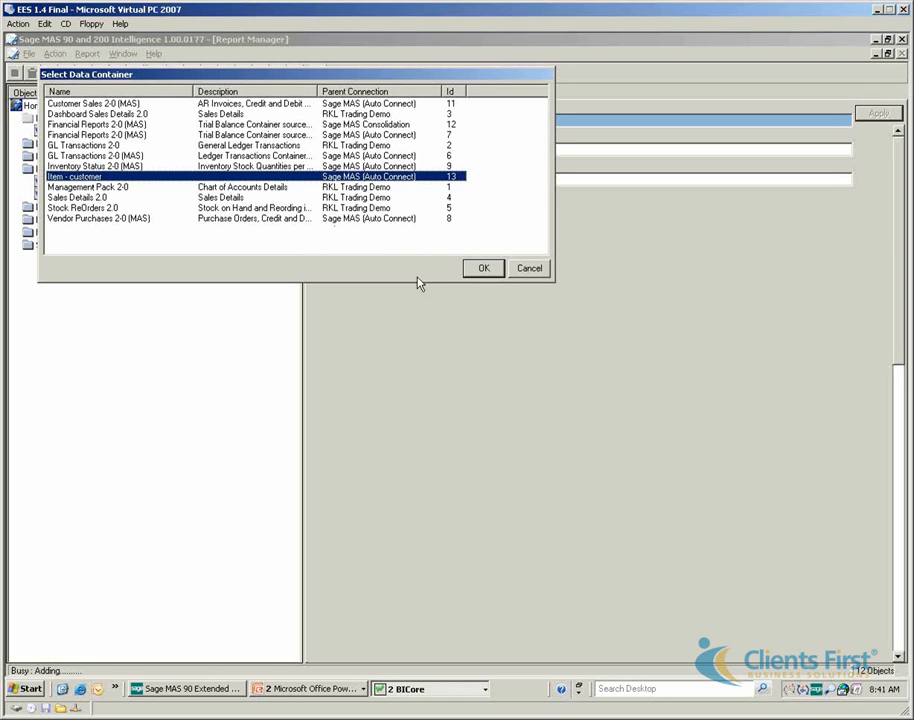
drag(315, 92, 375, 89)
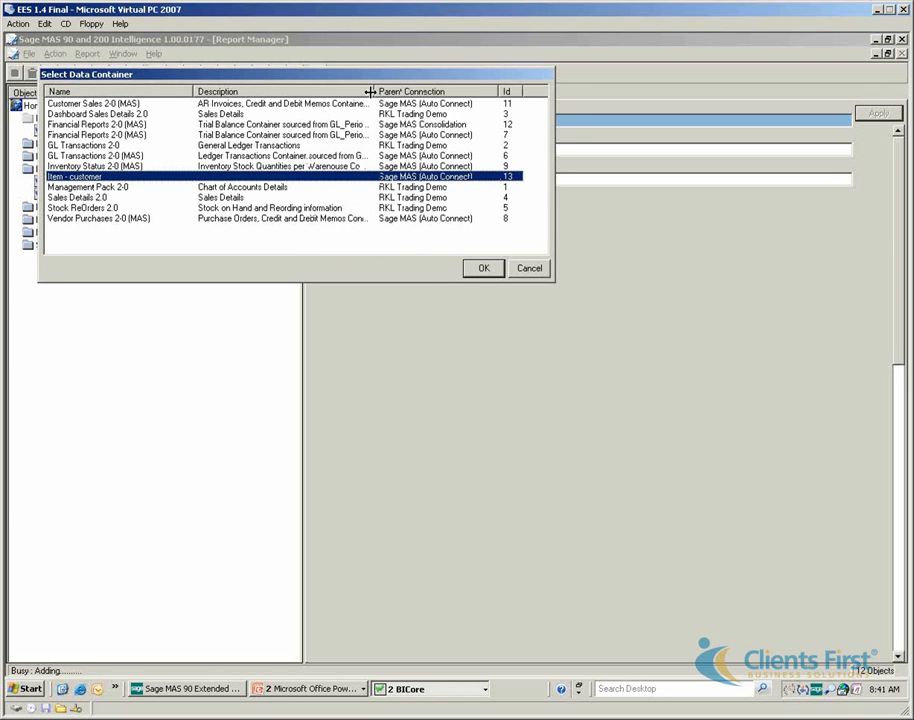
click(89, 209)
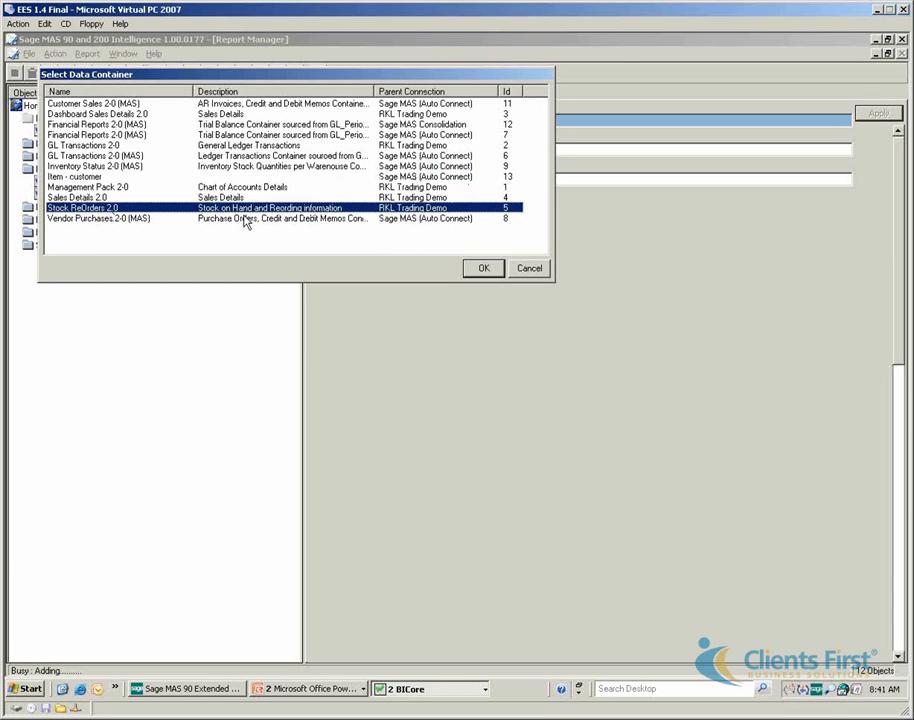
click(231, 167)
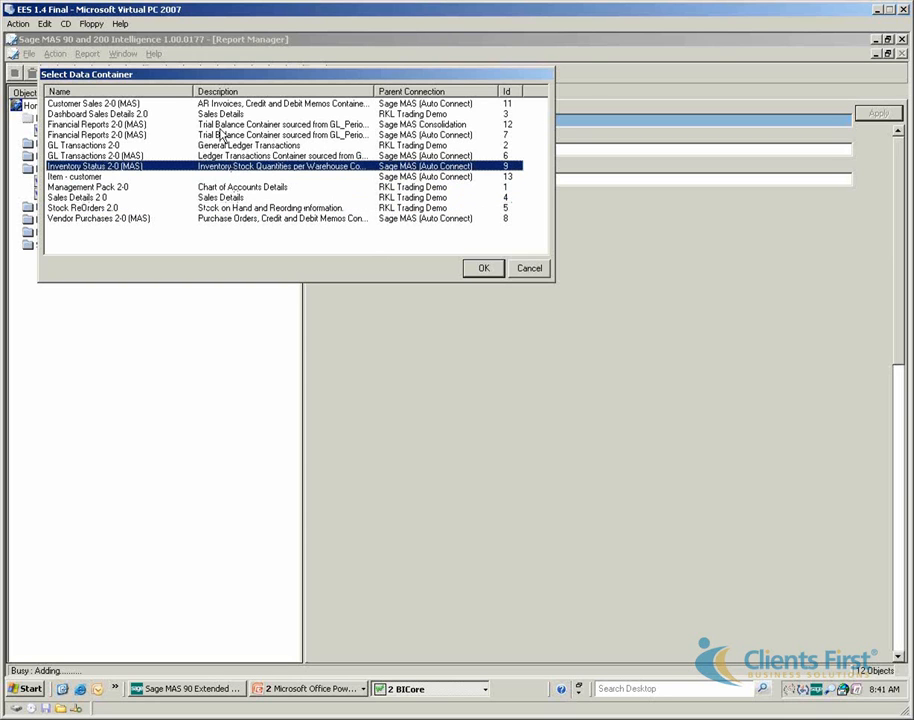
click(226, 104)
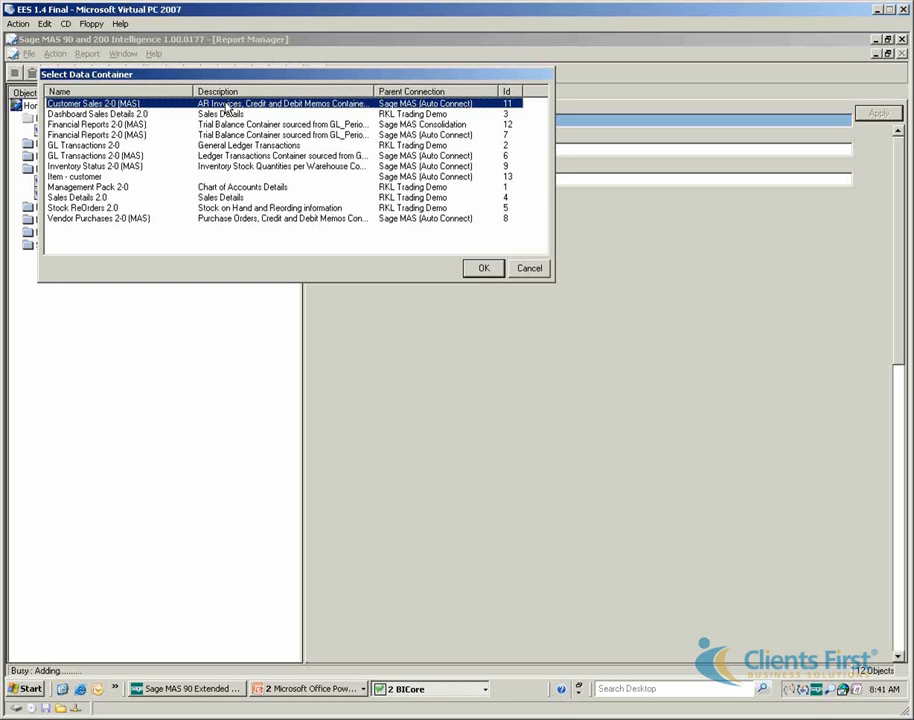
click(72, 177)
click(485, 267)
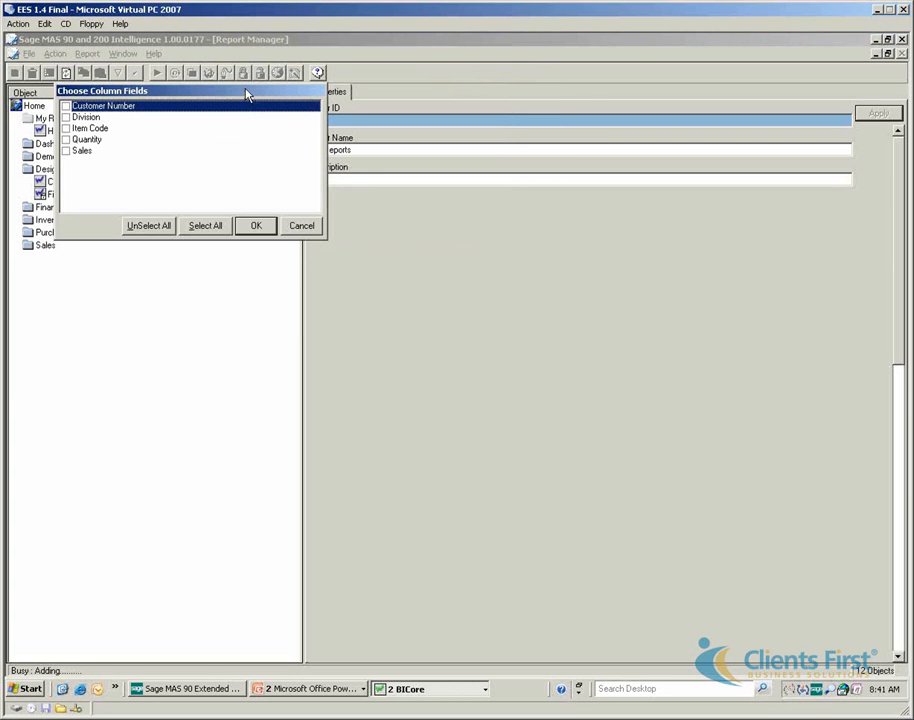
Include all of the container's fields as report columns and finish creating the report
drag(249, 94, 333, 188)
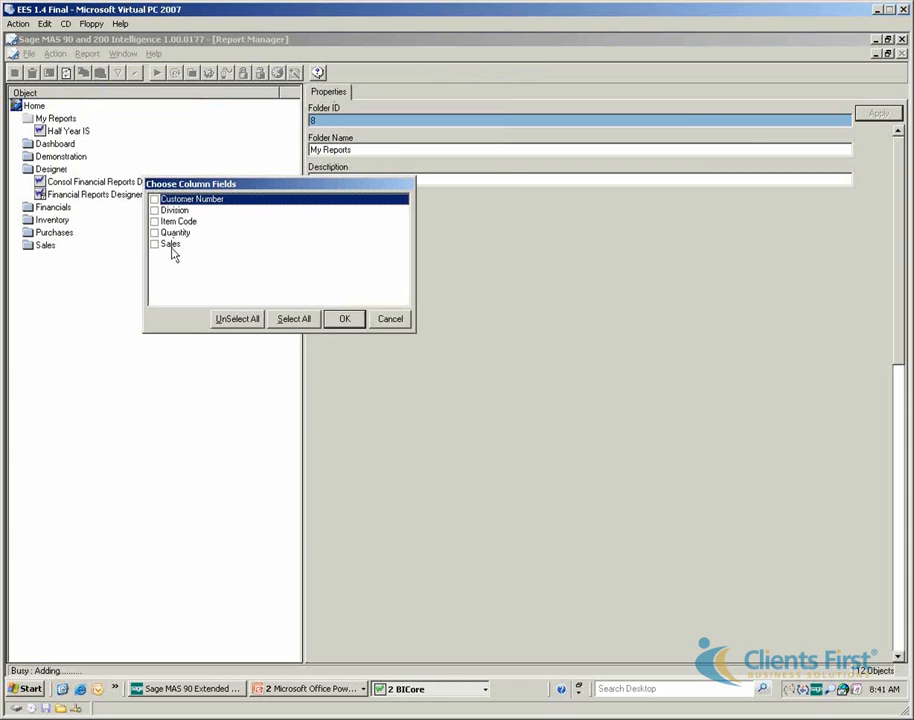
click(296, 318)
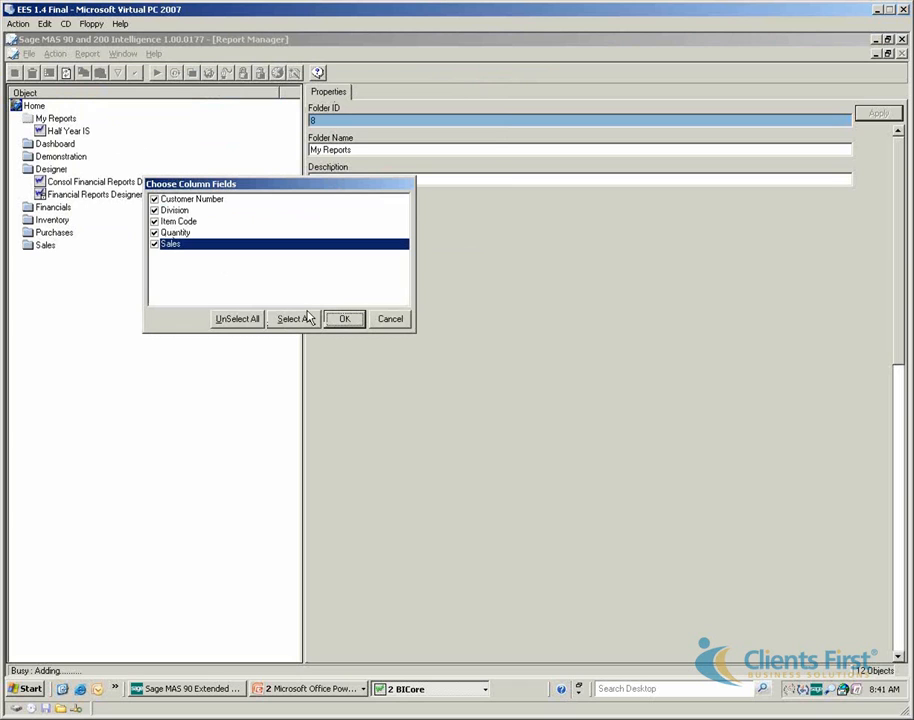
click(344, 330)
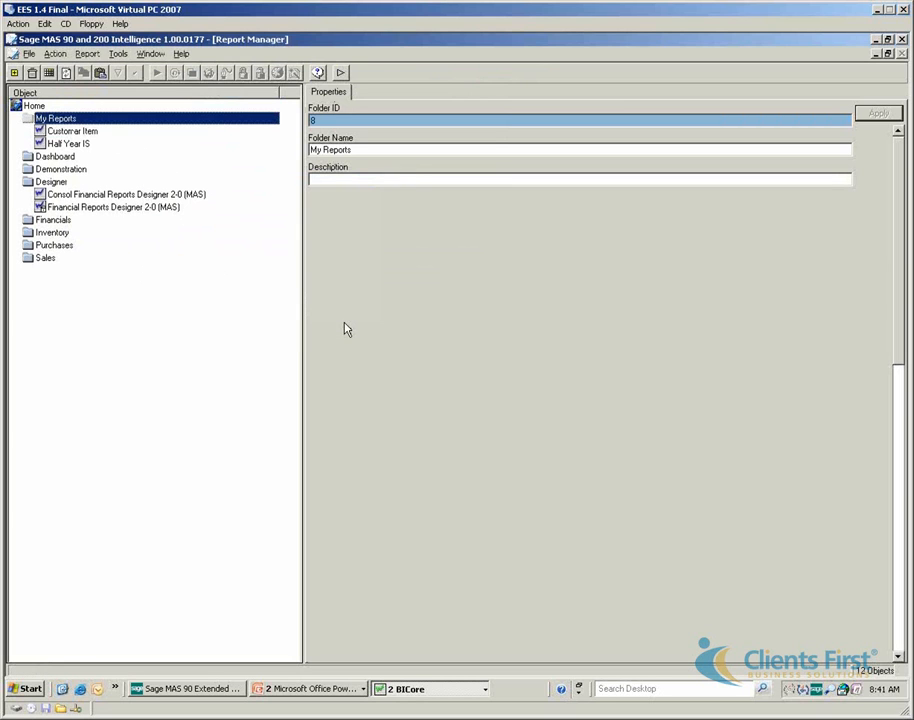
Reorder the Customer Item report's columns so that Division comes before Customer Number
click(76, 135)
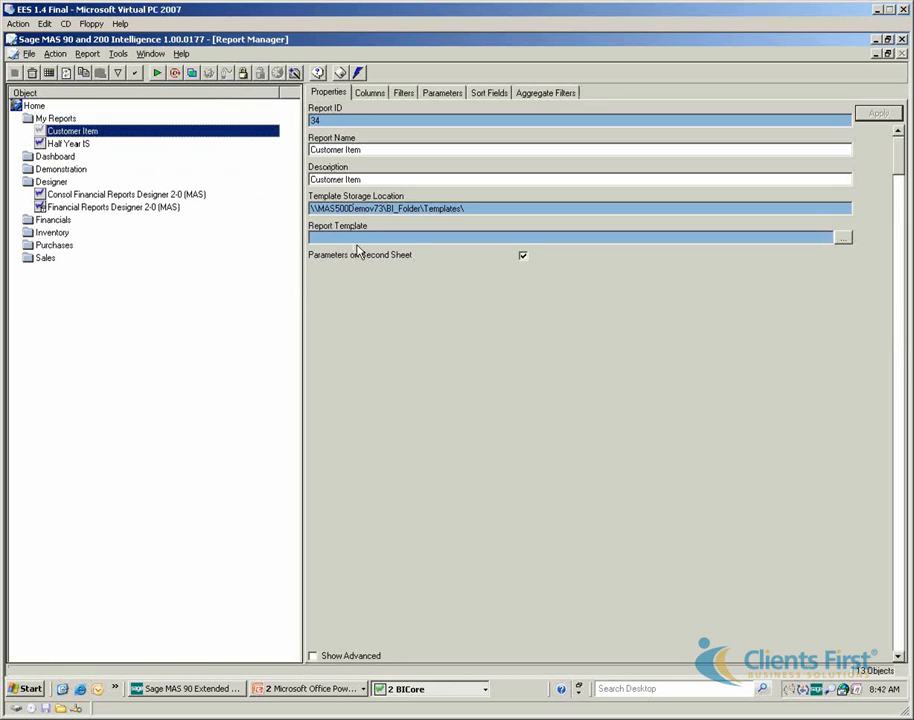
click(370, 93)
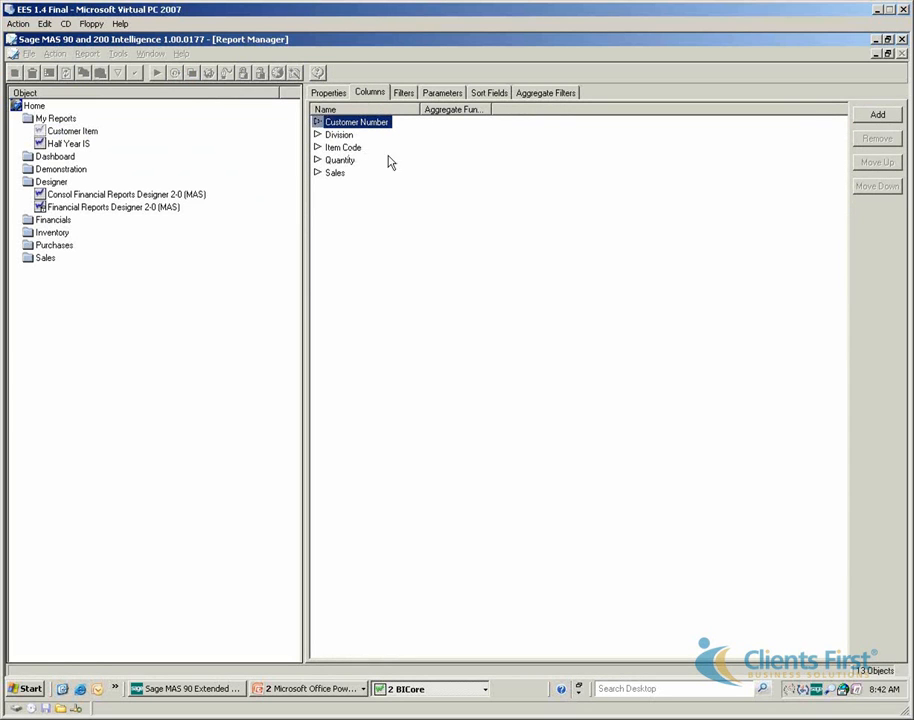
click(339, 134)
click(877, 139)
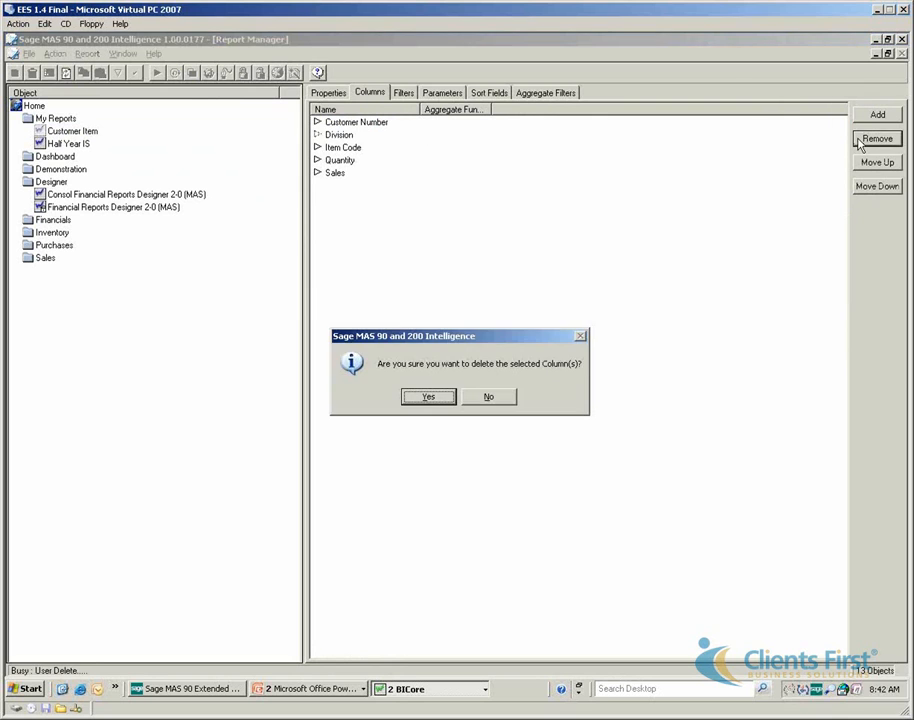
click(498, 397)
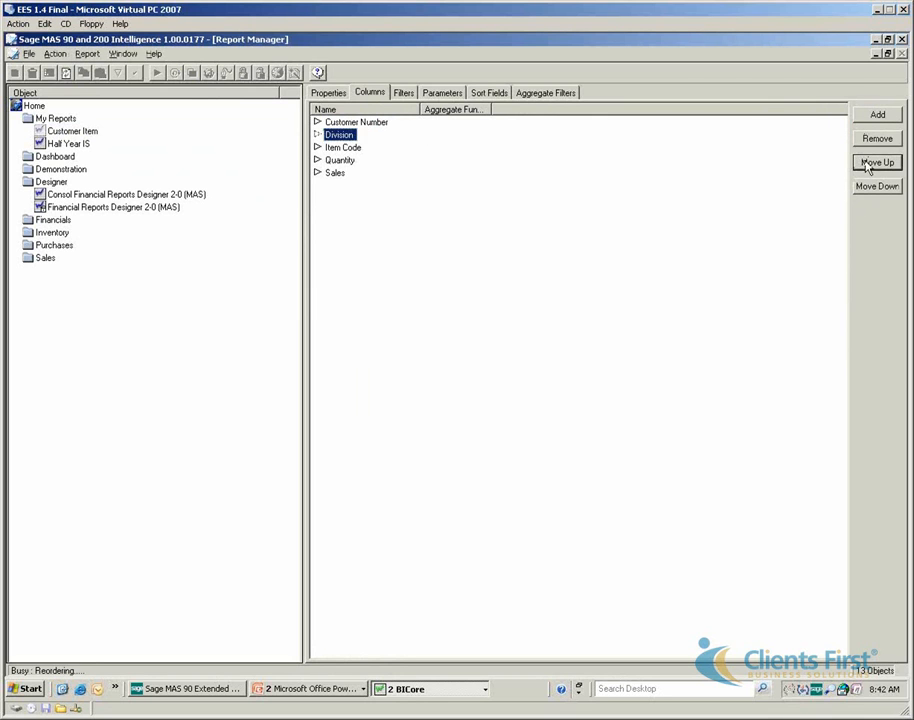
click(876, 162)
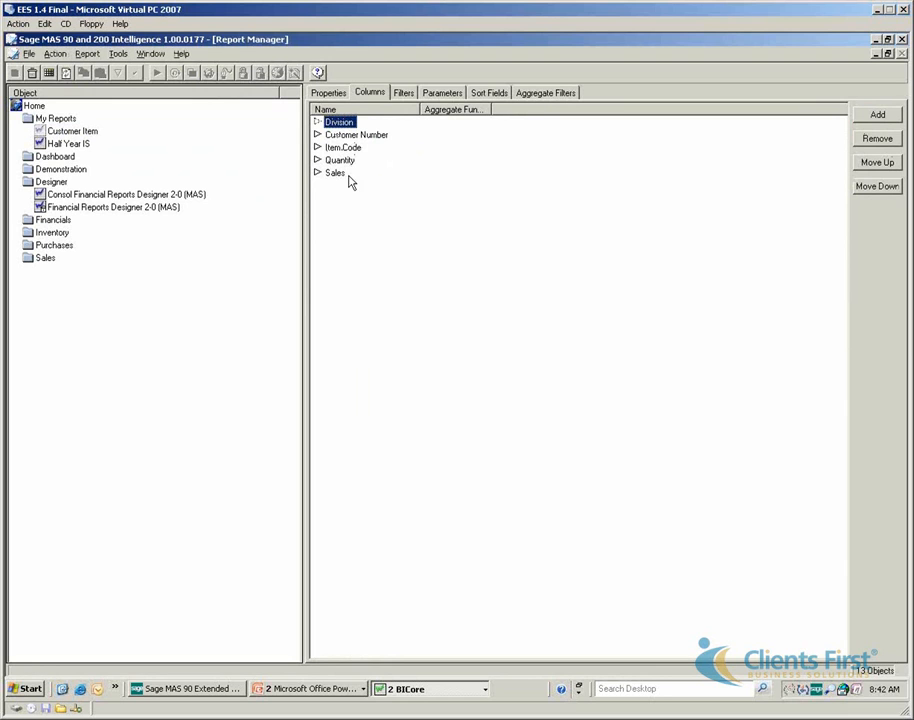
Add a filter to the Customer Item report that keeps records with Division Greater Than 00
click(405, 94)
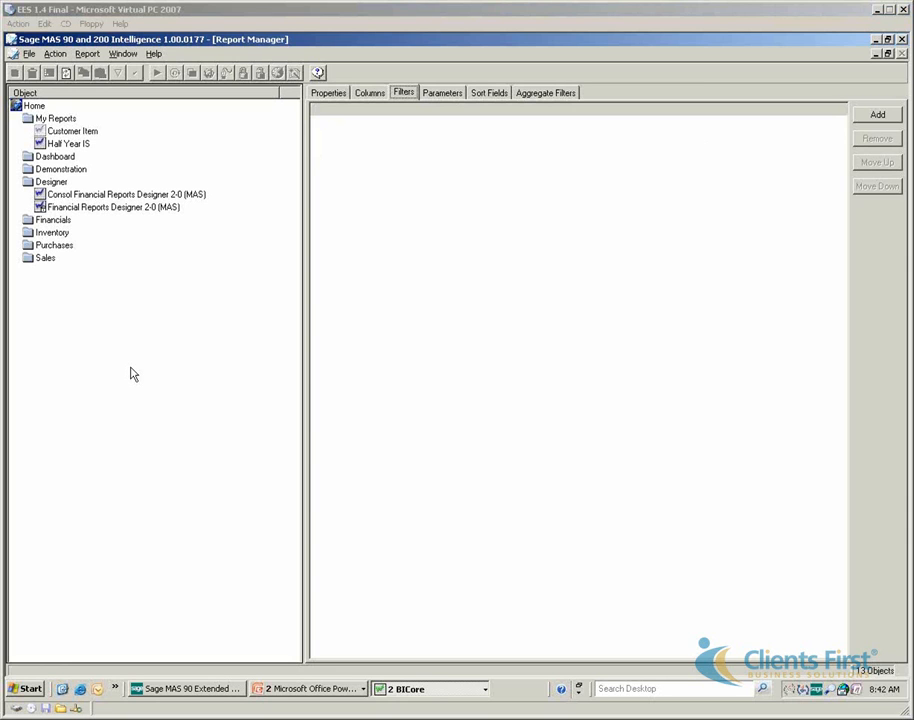
click(878, 116)
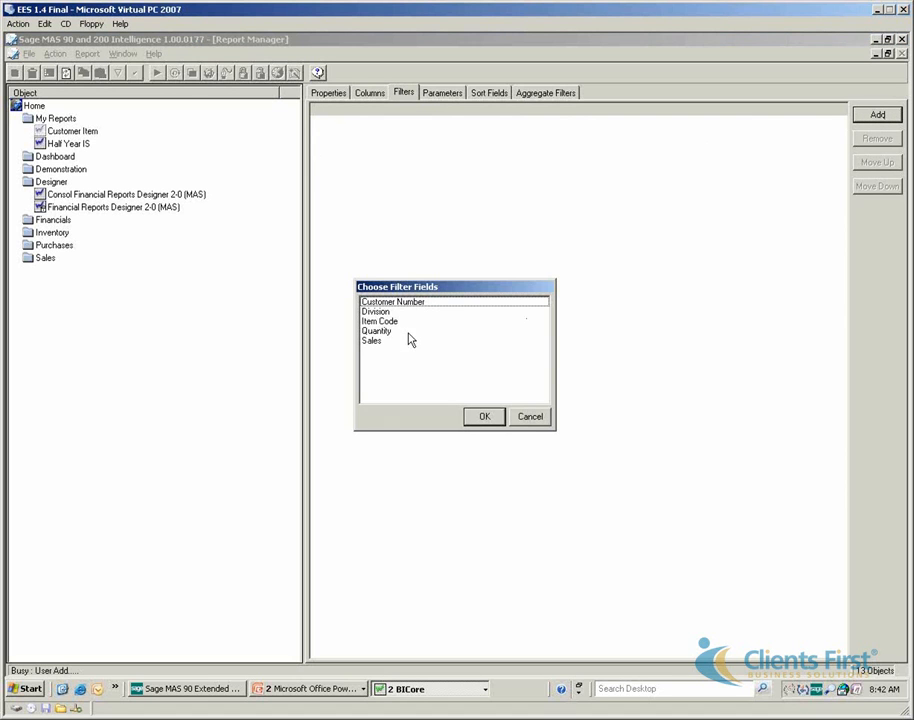
click(386, 312)
click(483, 418)
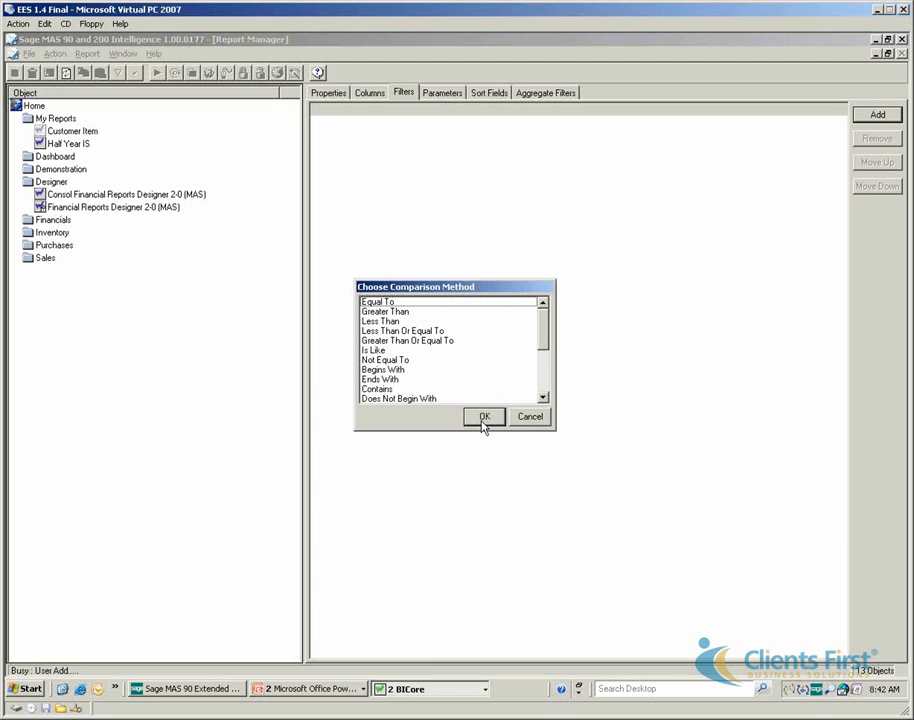
click(389, 313)
click(543, 398)
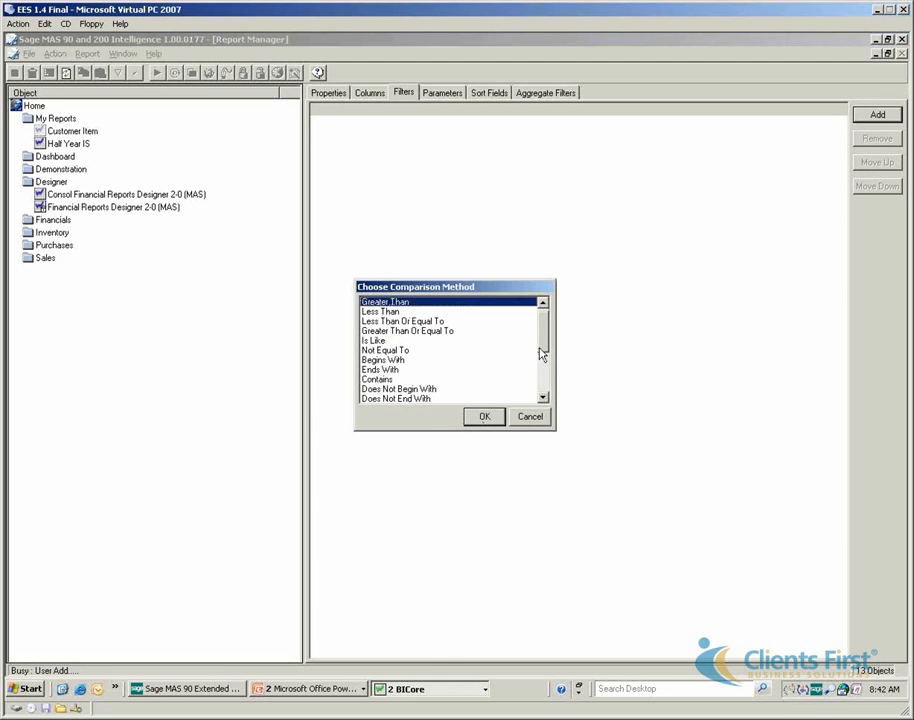
drag(543, 385, 547, 328)
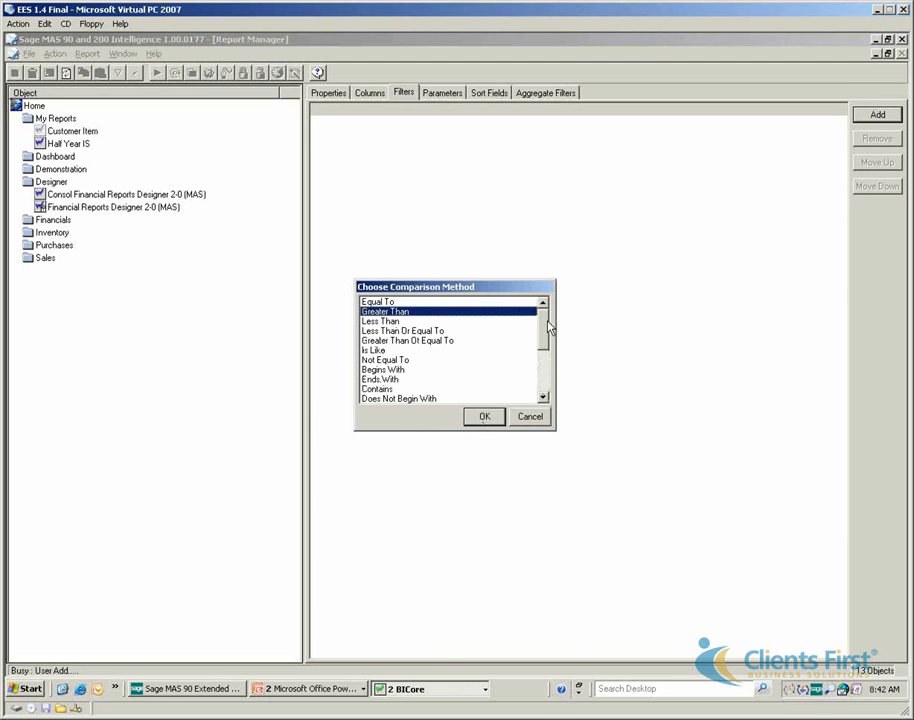
click(484, 416)
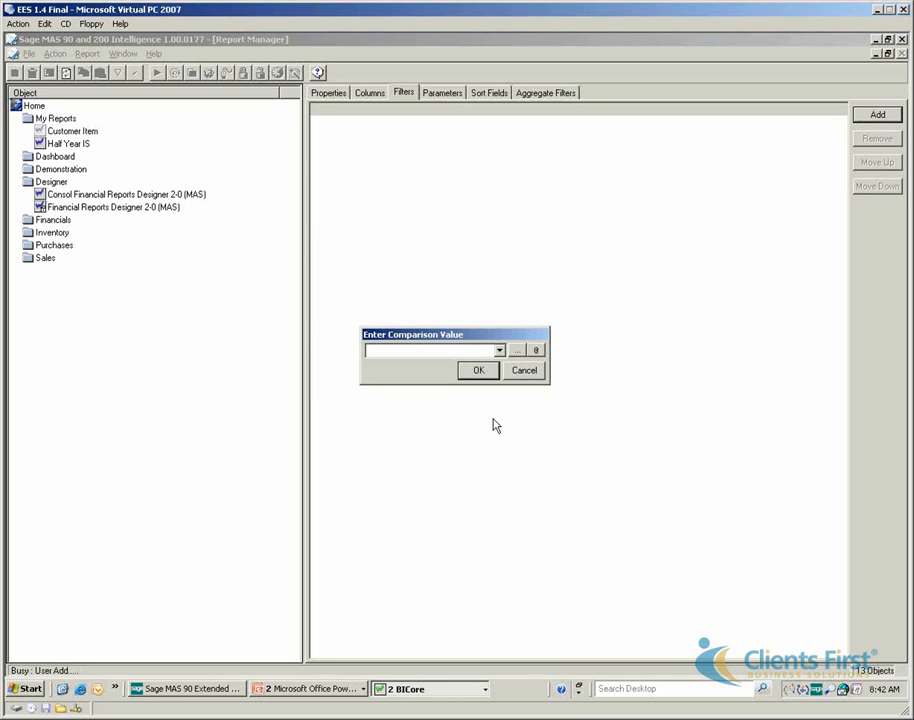
text(00)
click(479, 371)
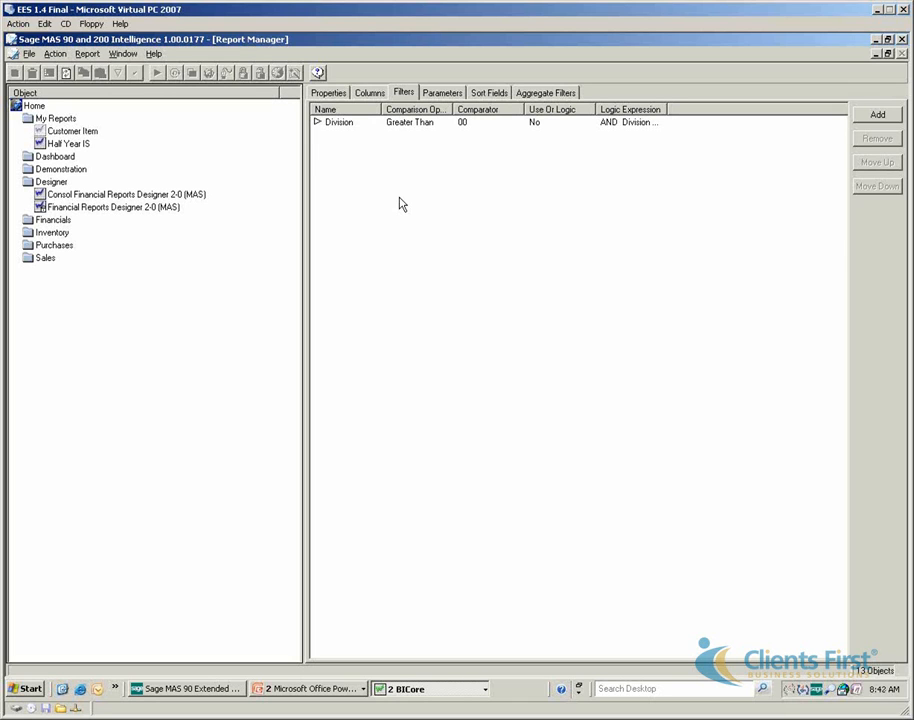
click(438, 94)
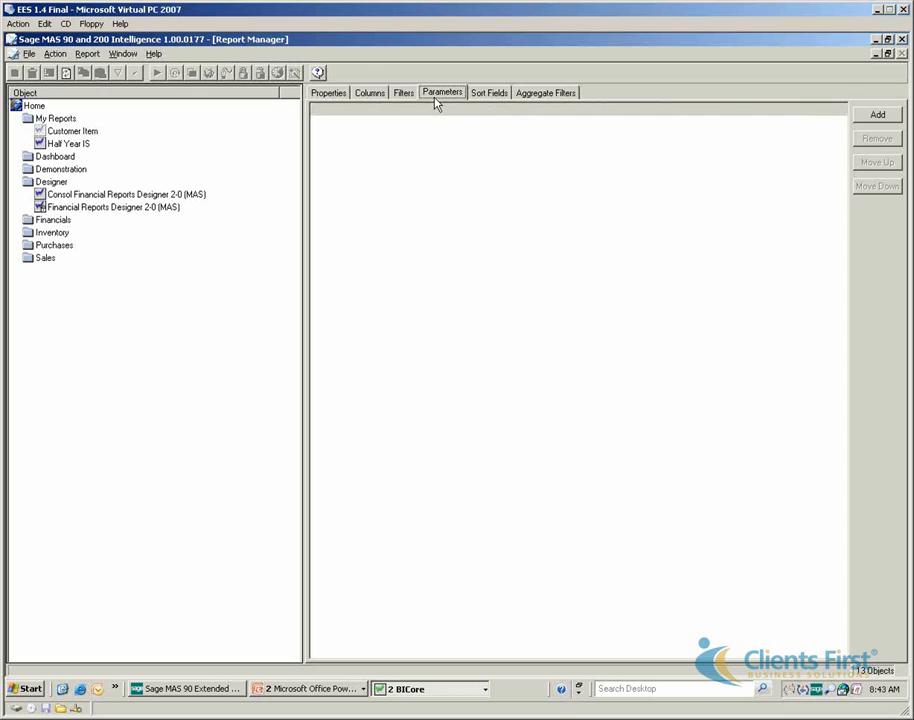
click(877, 118)
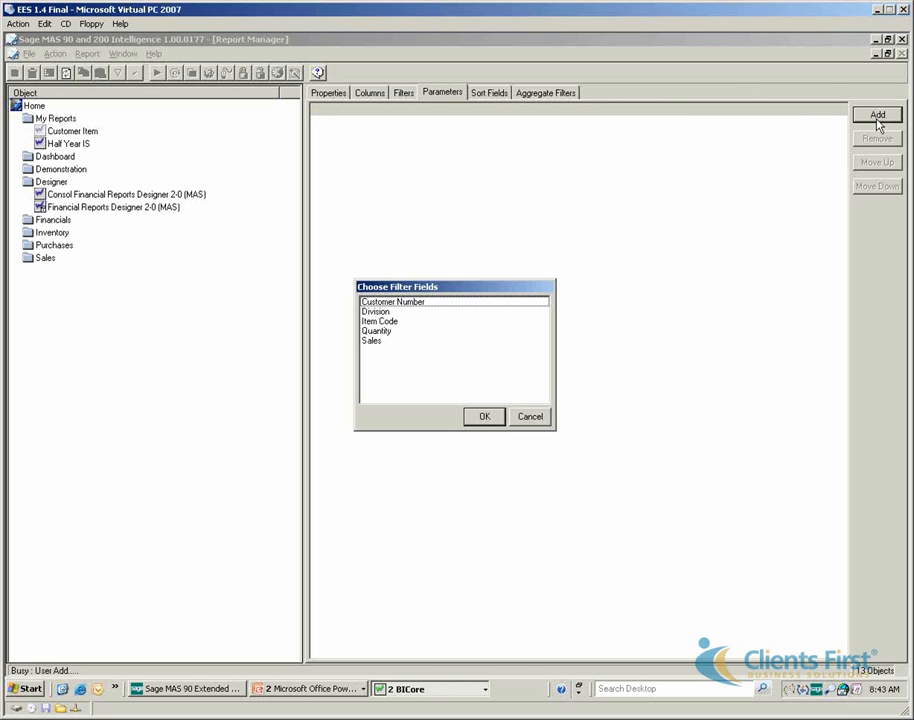
click(530, 417)
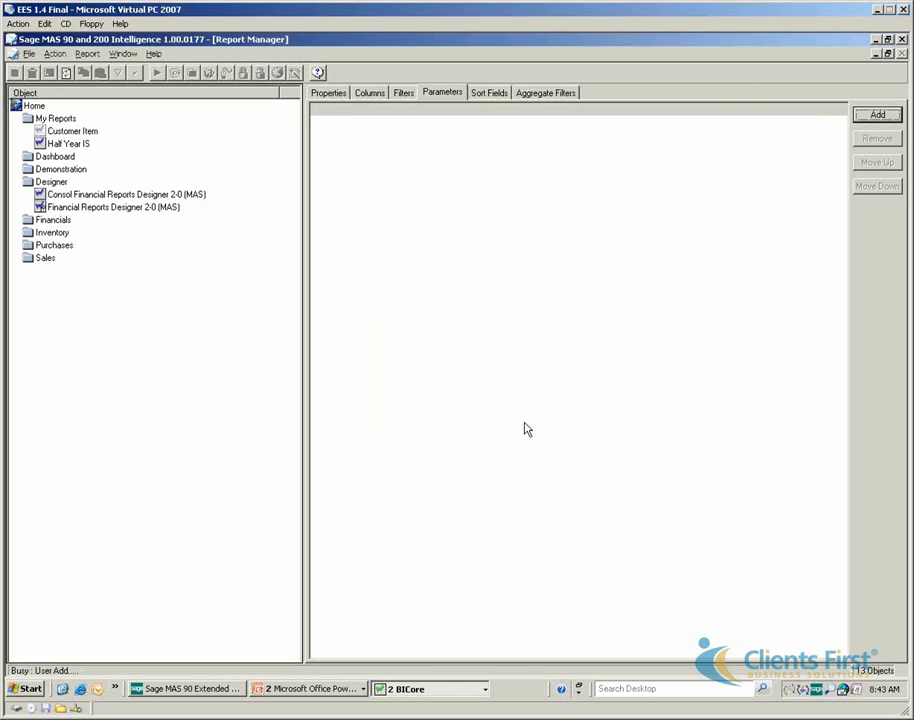
Add Customer Number as a sort field of the Customer Item report
click(492, 93)
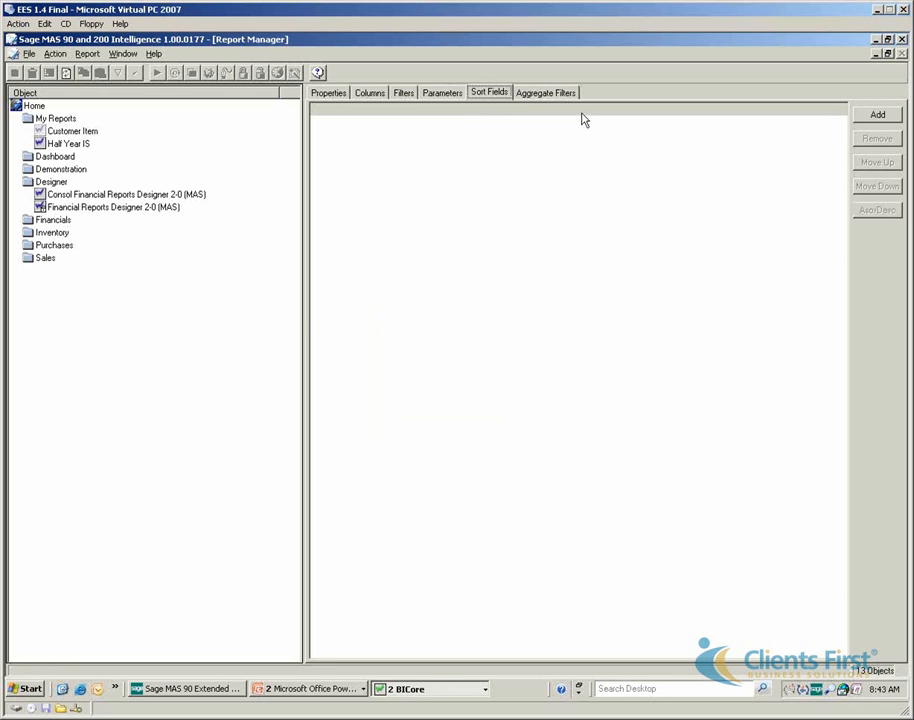
click(868, 116)
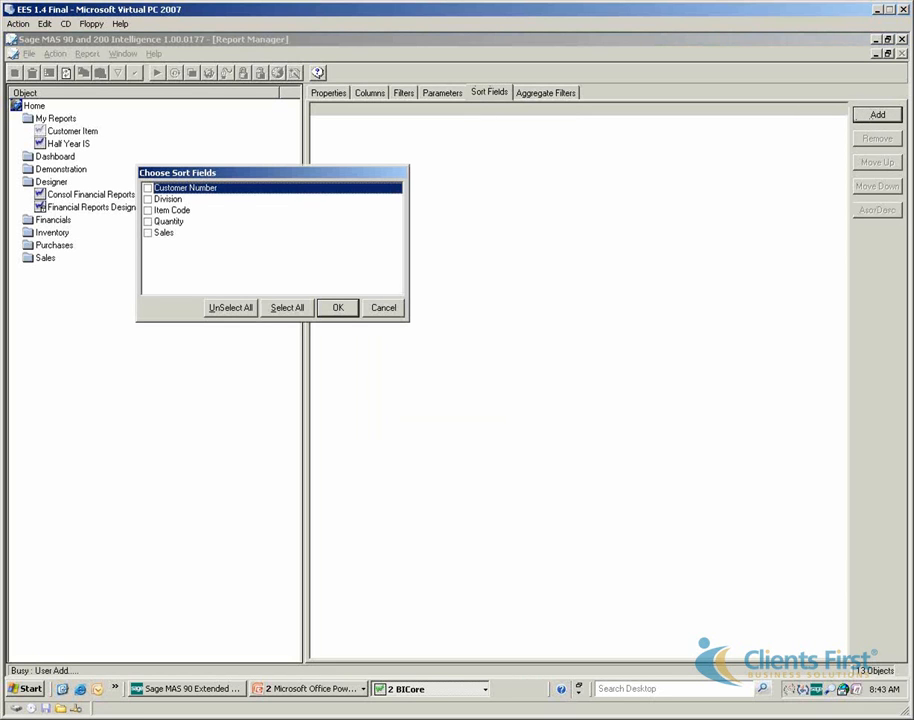
click(148, 188)
click(338, 307)
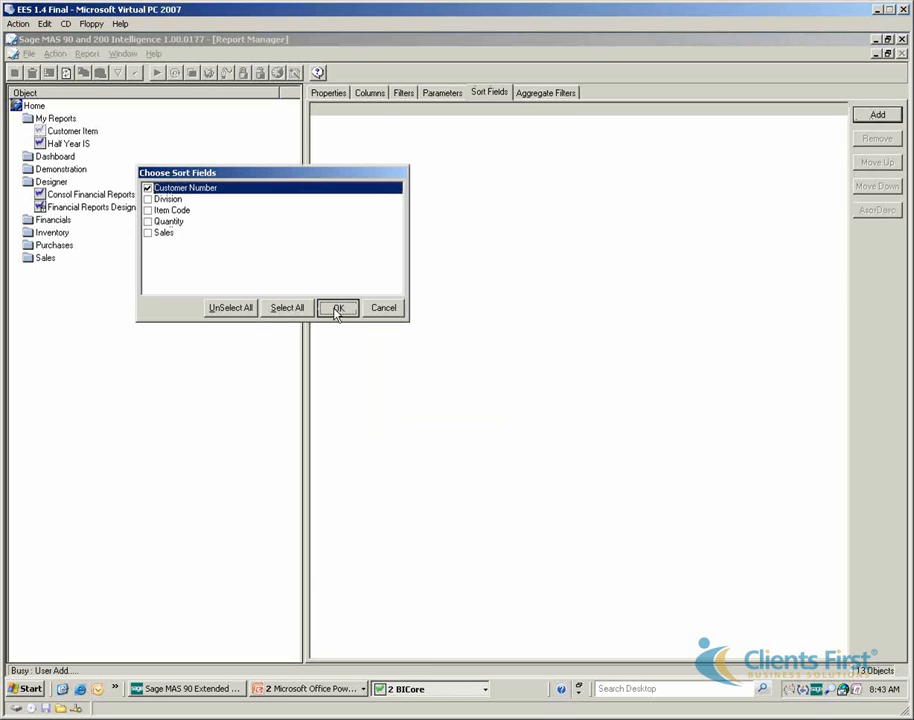
click(544, 94)
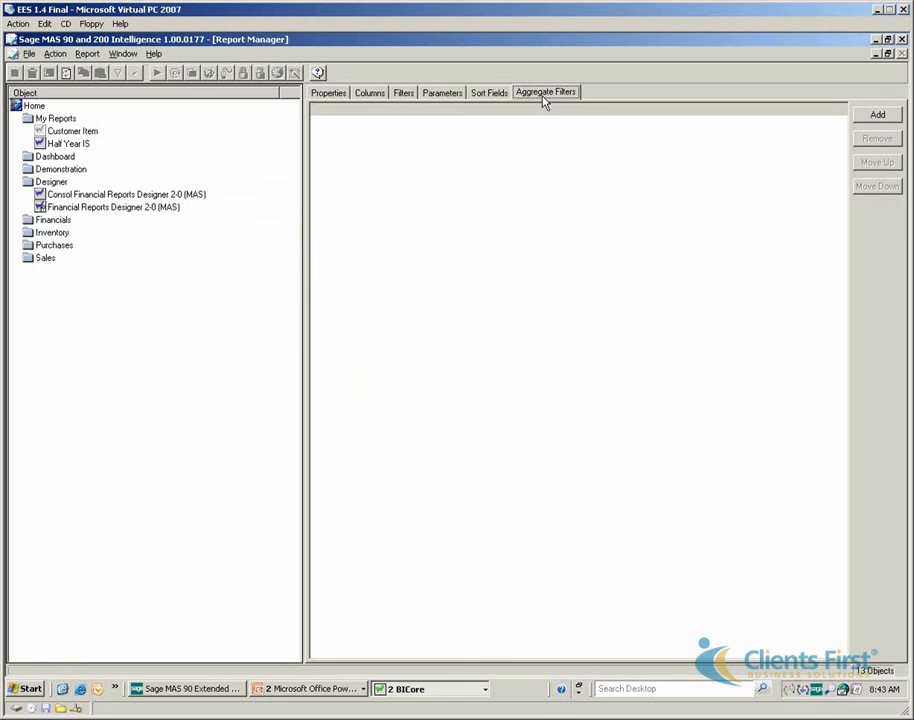
click(872, 114)
click(370, 340)
click(484, 416)
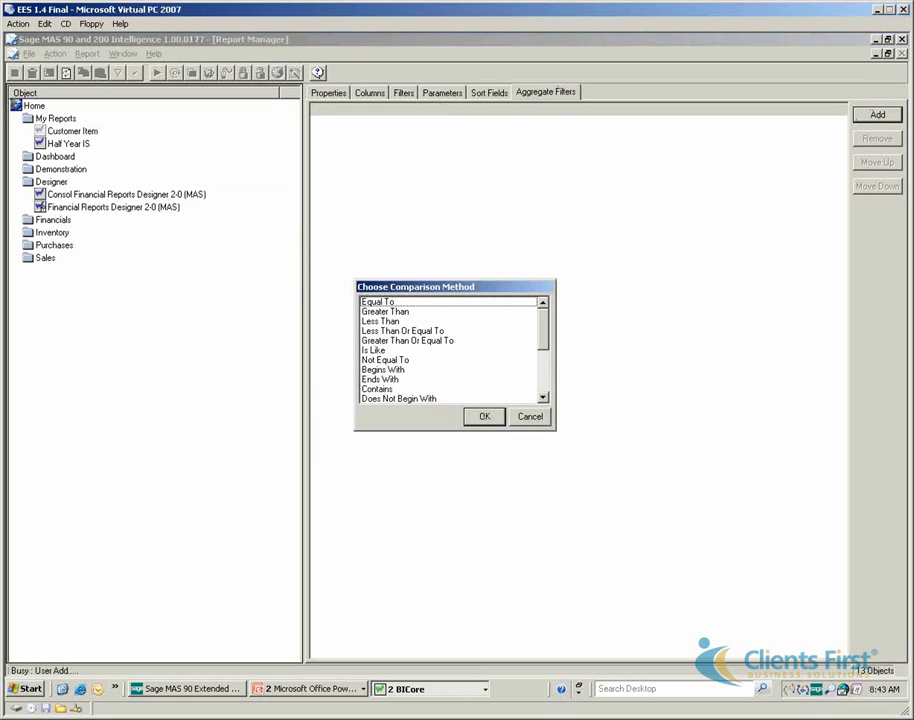
mouse_move(543, 339)
mouse_down()
mouse_move(548, 399)
mouse_move(546, 326)
mouse_up()
click(530, 416)
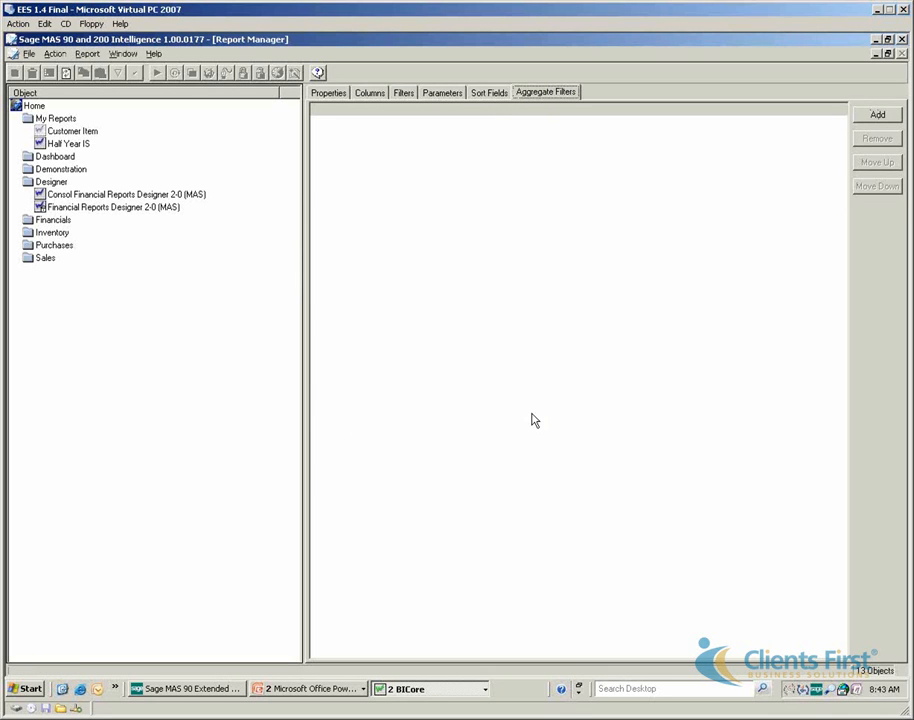
Run the Customer Item report from My Reports to output its data to Excel
click(62, 133)
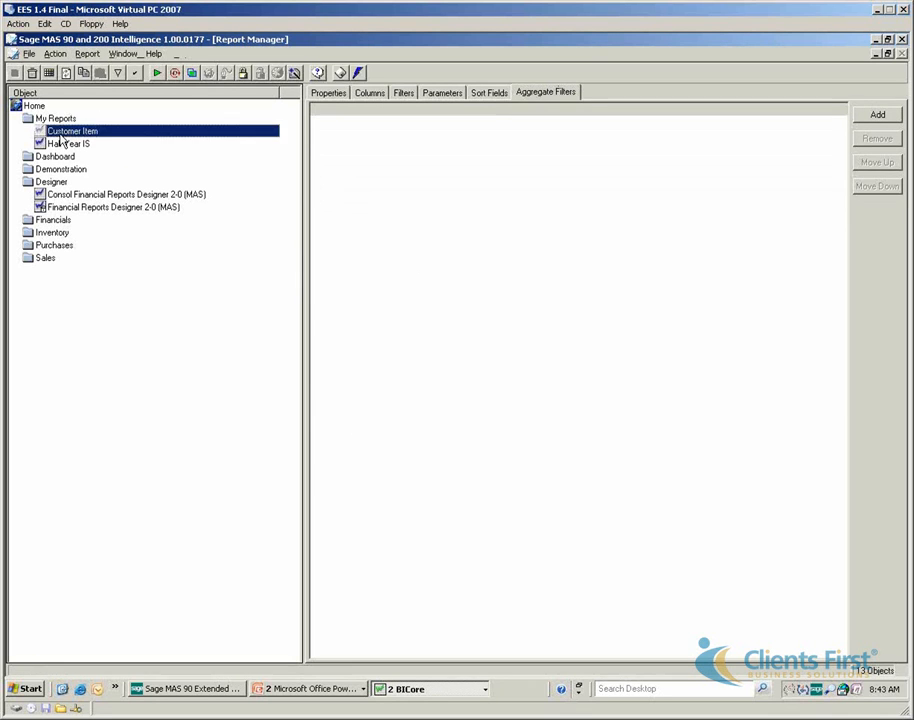
click(156, 75)
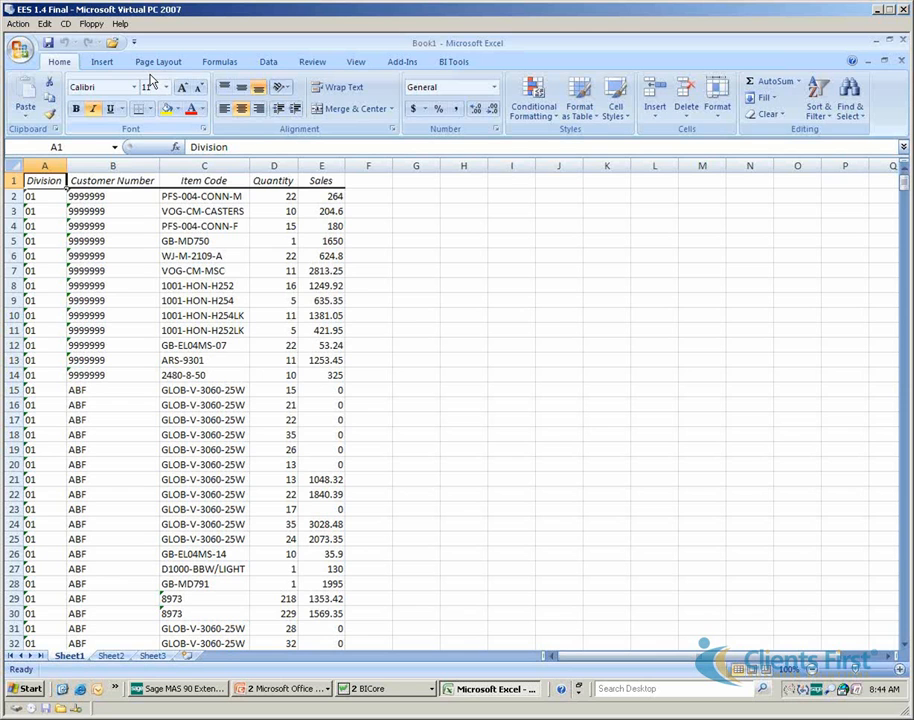
Switch to the PowerPoint slide show and display the slide on reasons for organizing data into pivot tables
click(282, 689)
click(293, 656)
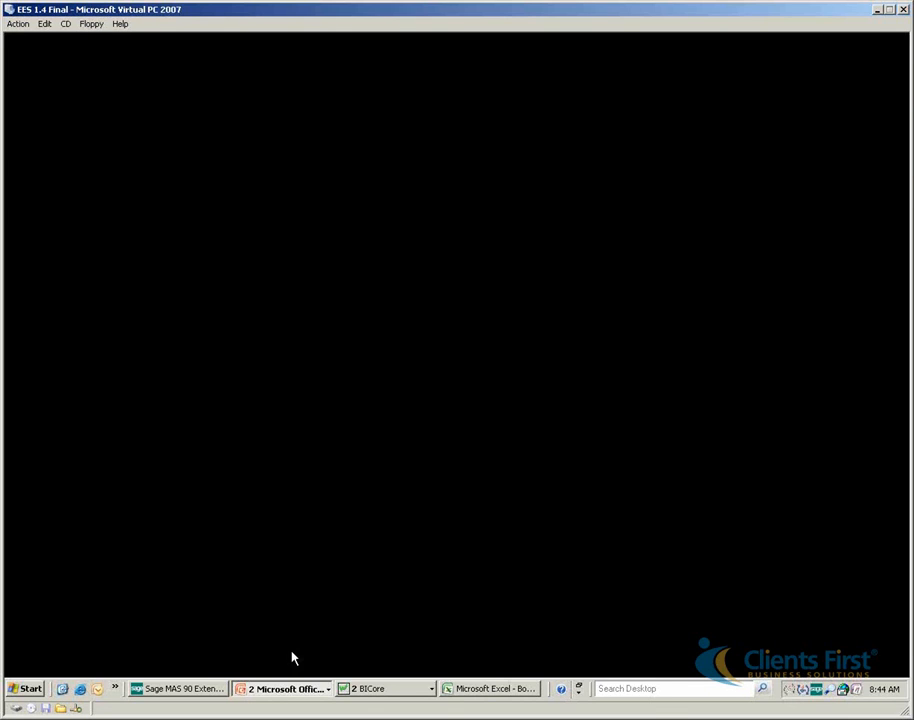
click(291, 652)
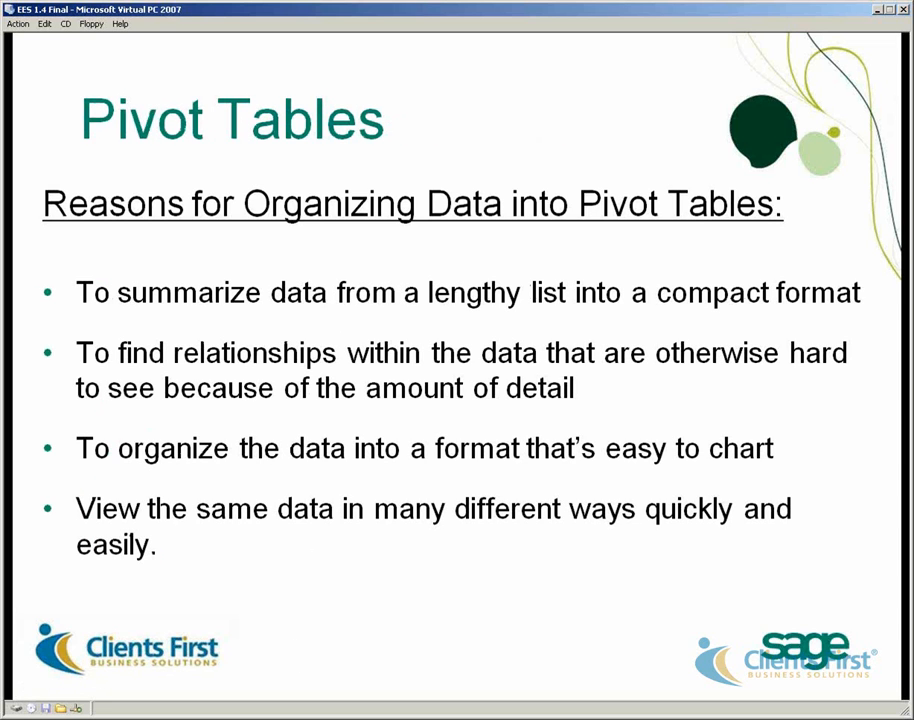
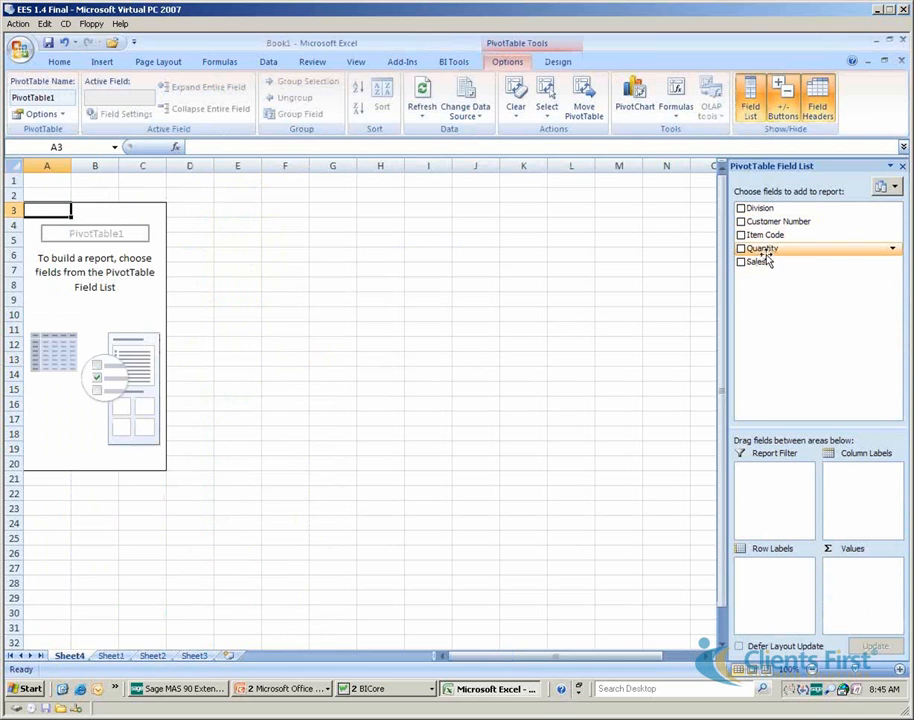
Lay out the Excel pivot table with Item Code as row labels, Customer Number as column labels and the sum of Quantity as values
drag(767, 236, 760, 595)
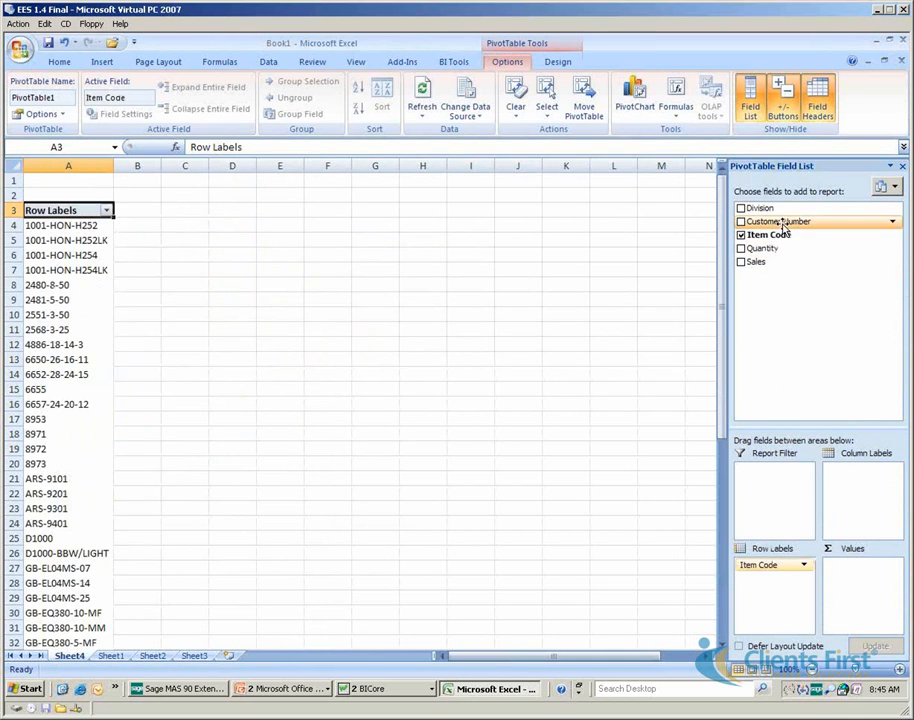
drag(772, 222, 874, 479)
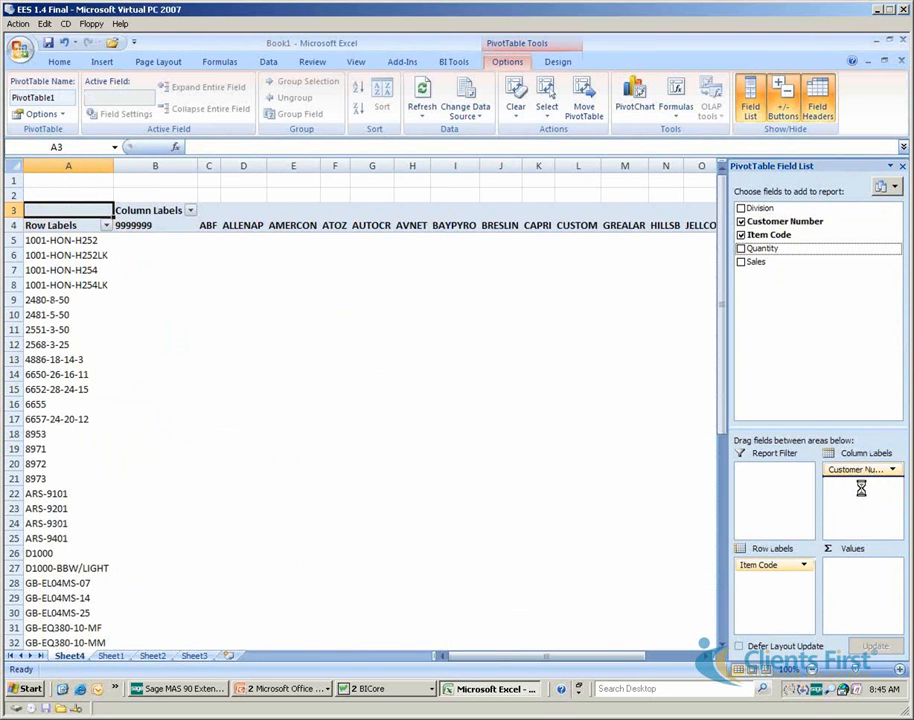
drag(834, 484, 853, 565)
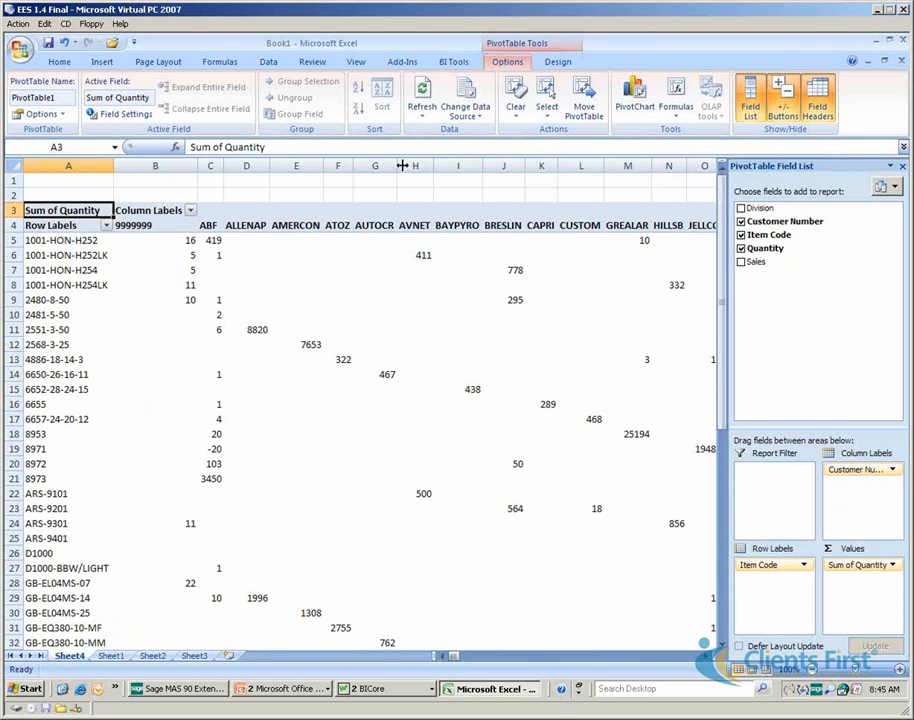
Close the Book1 workbook without saving changes and switch back to Report Manager
click(903, 46)
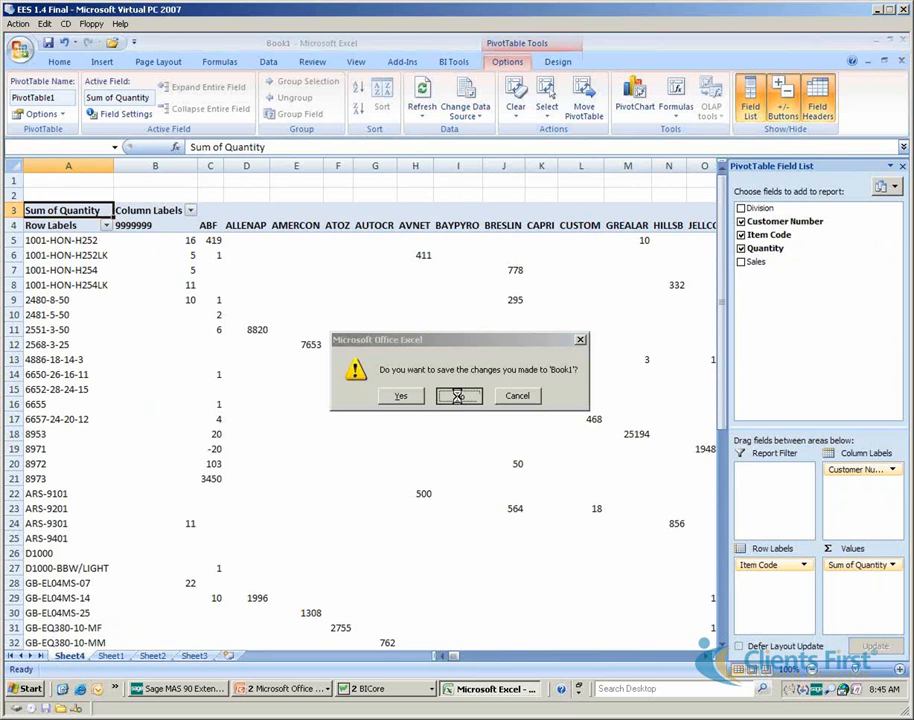
click(461, 396)
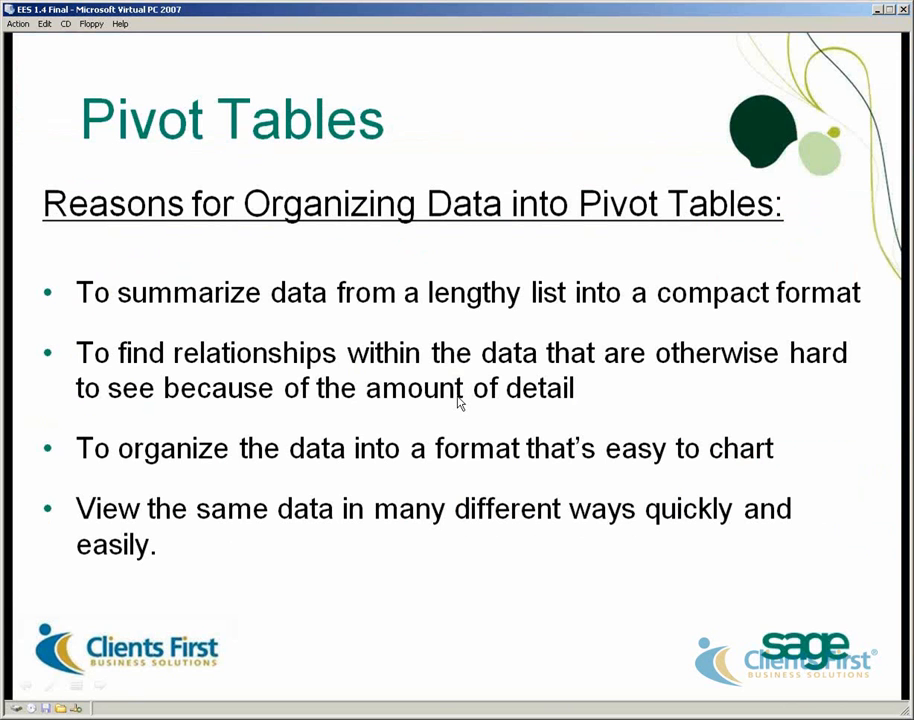
key(alt+Tab)
key(alt+Tab)
key(alt+Tab)
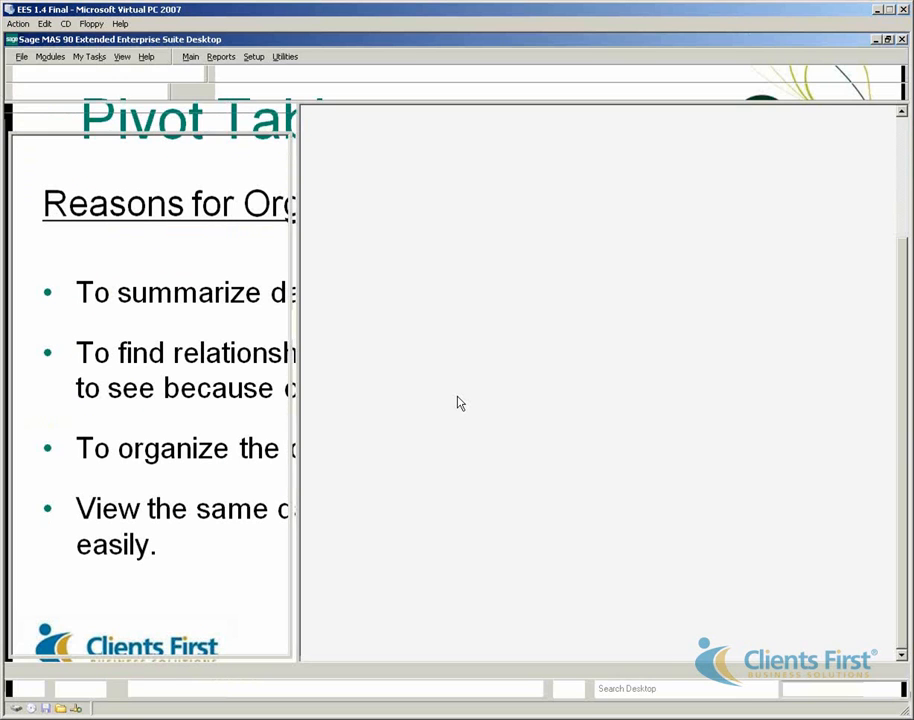
click(420, 689)
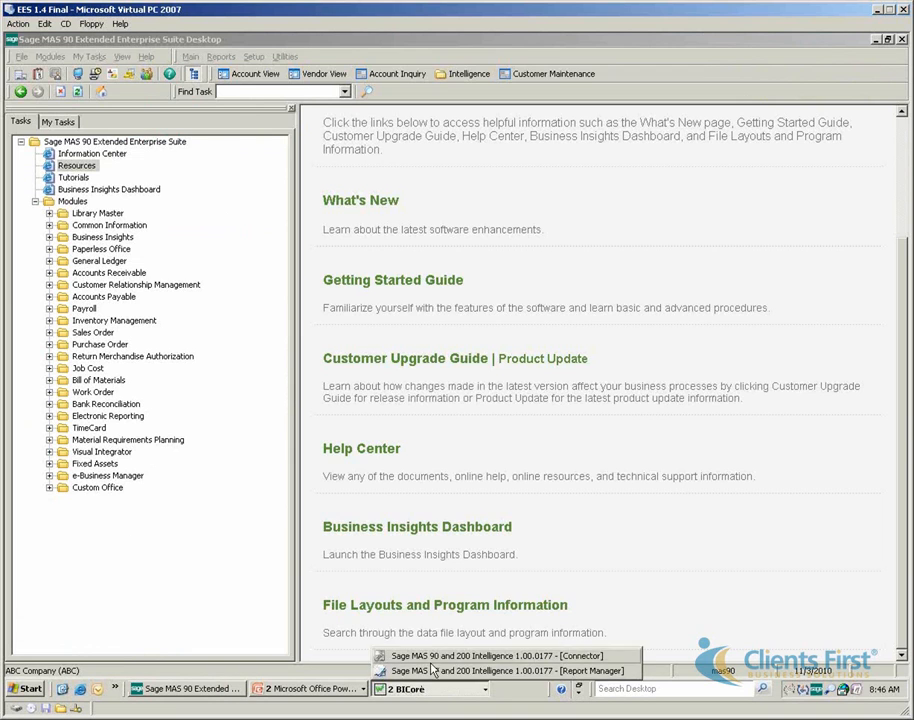
click(430, 671)
Run the Customer Sales 2-0 (MAS) report from the Sales folder with a start date of 01 May 2010
double_click(42, 259)
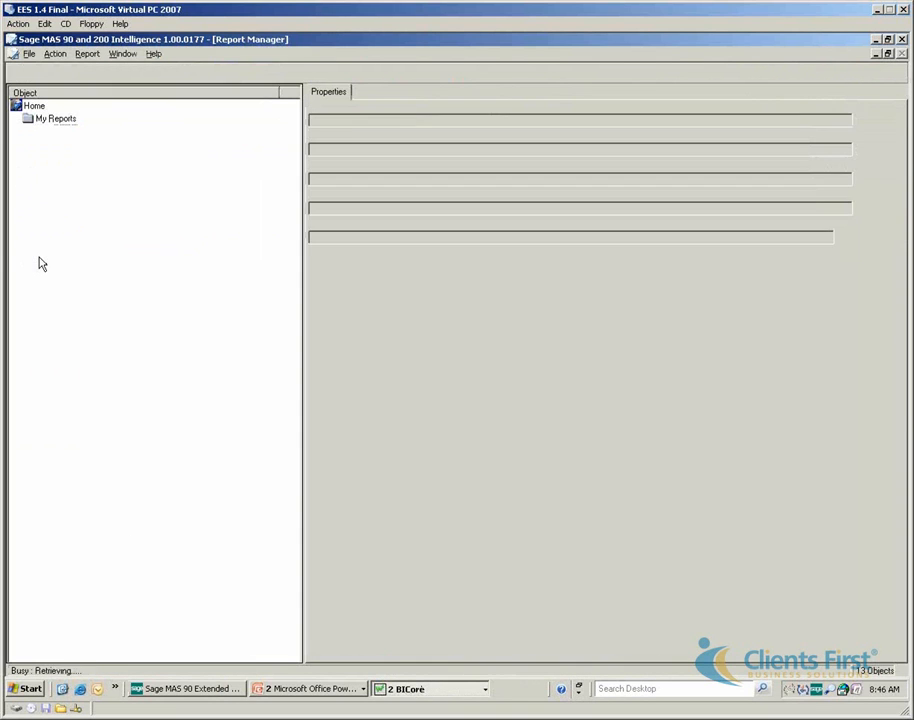
click(72, 272)
click(157, 74)
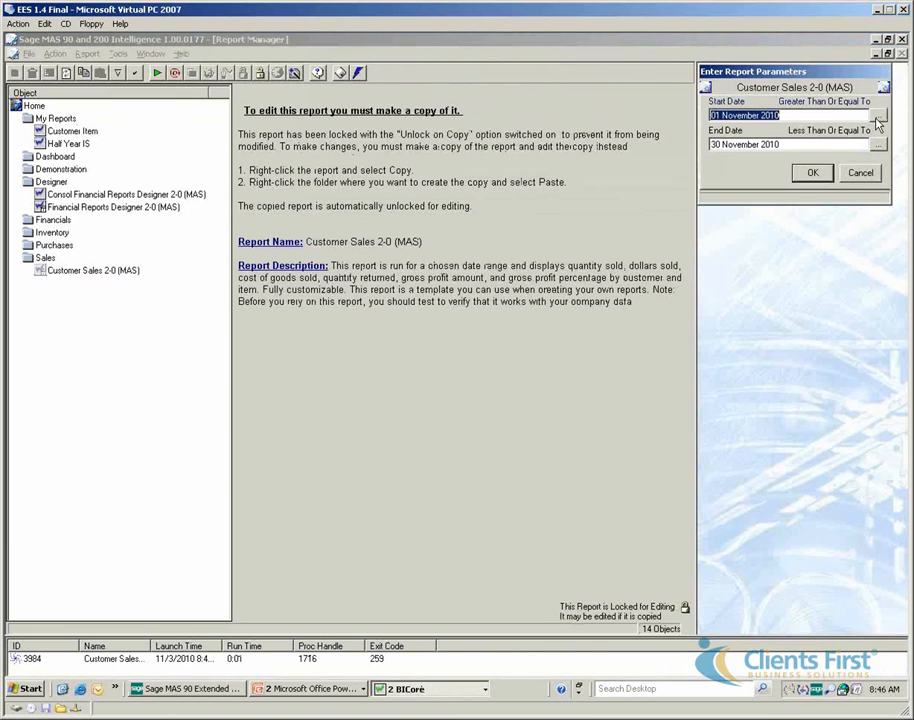
click(878, 116)
click(853, 86)
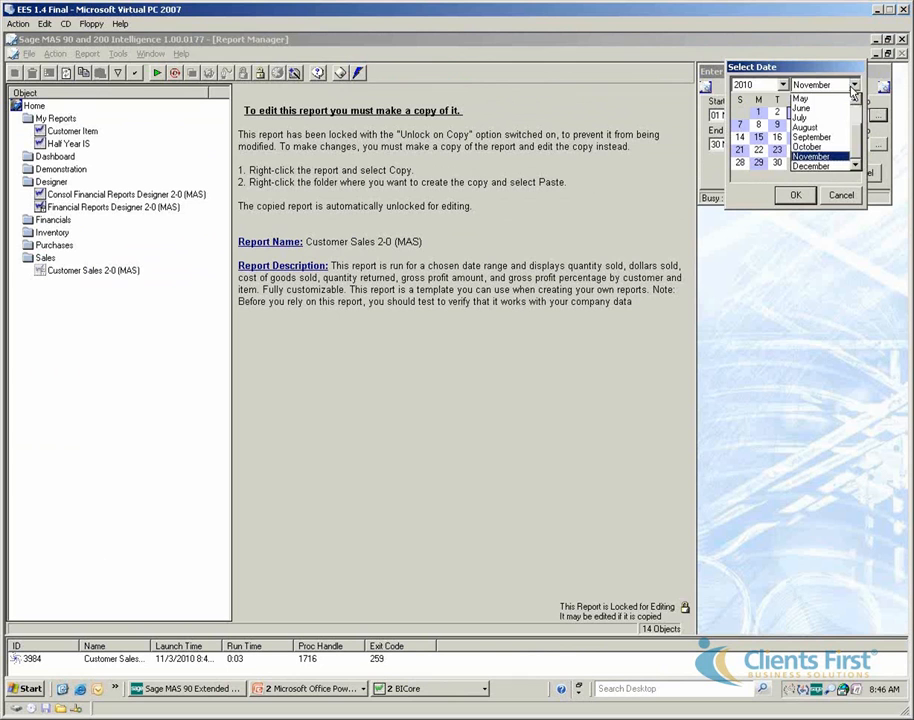
click(815, 96)
click(794, 196)
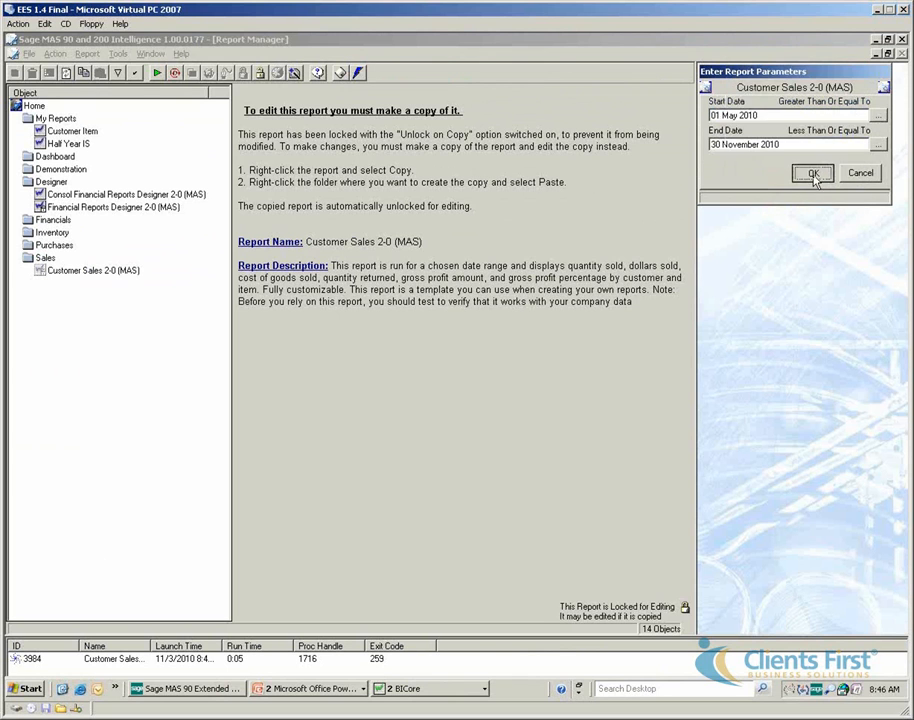
click(813, 172)
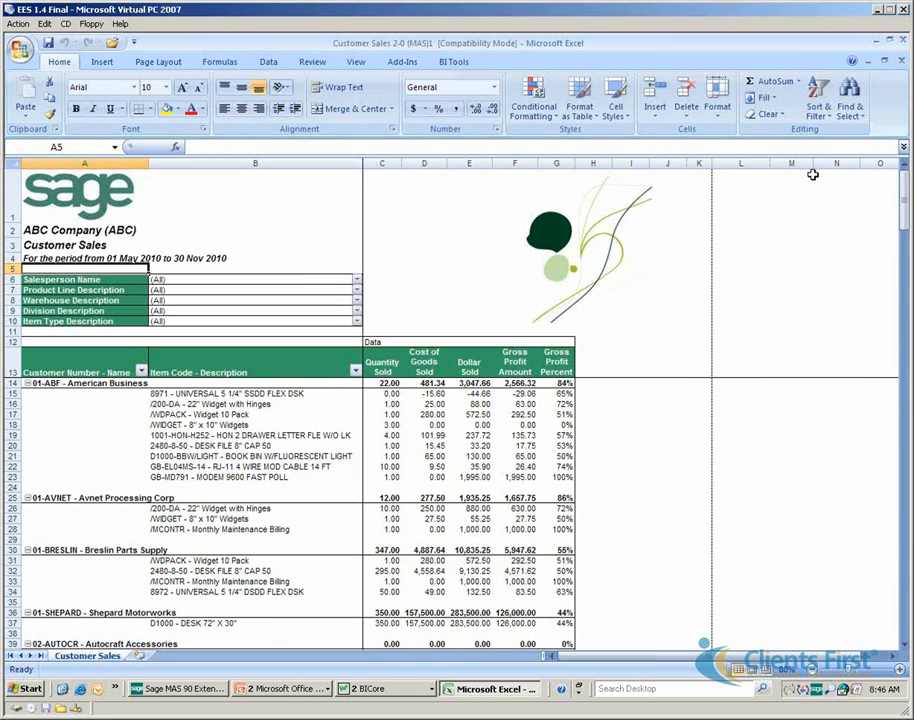
Filter the Customer Sales pivot table's Salesperson Name to the first salesperson in the list
click(335, 279)
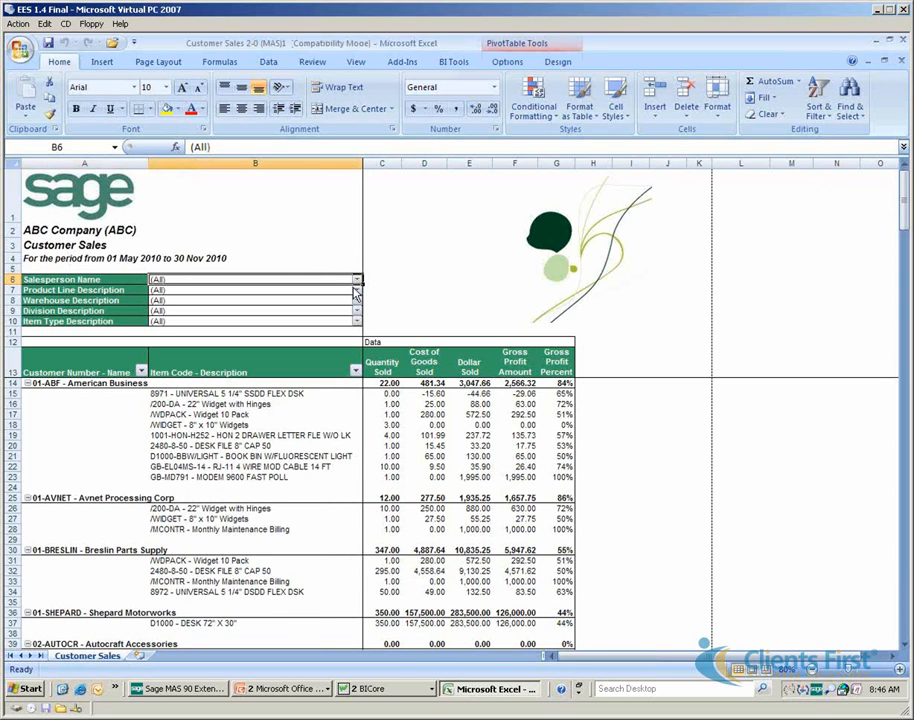
click(357, 281)
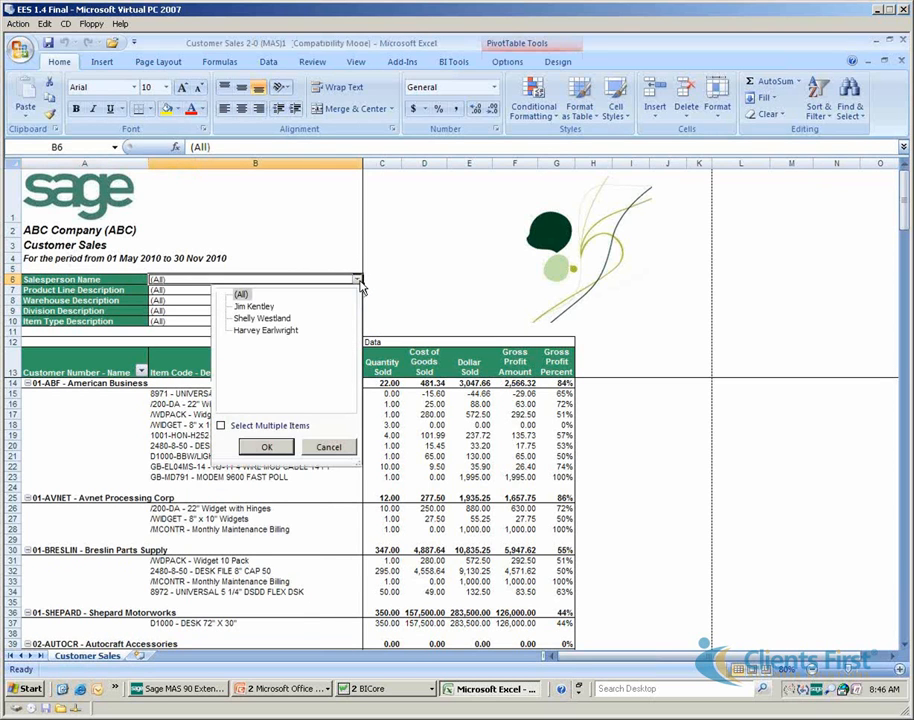
click(268, 307)
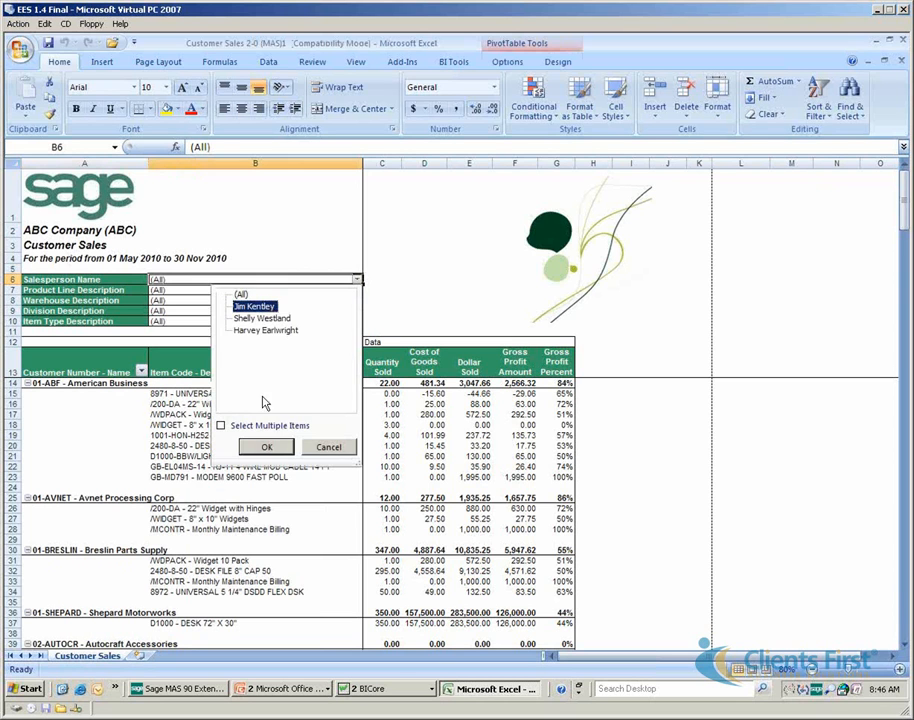
click(267, 444)
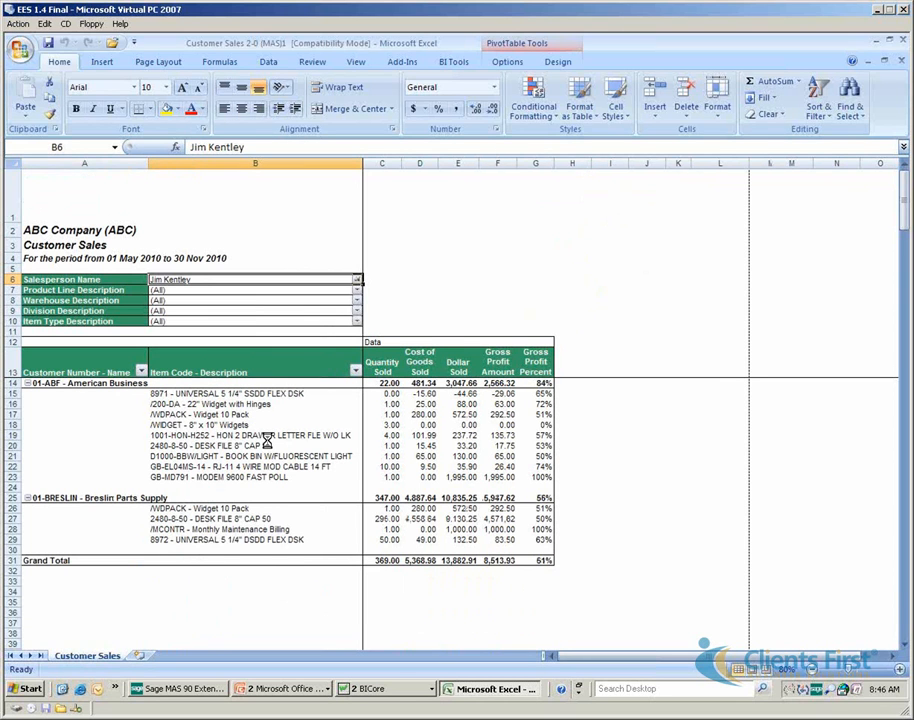
Reset the Salesperson Name filter of the Customer Sales pivot table to (All)
click(357, 290)
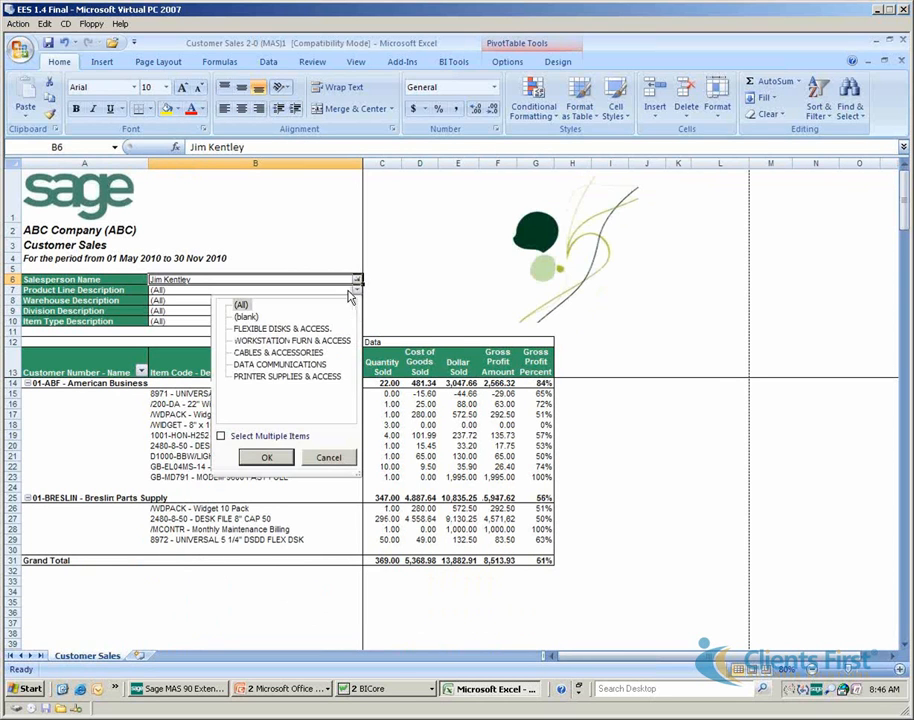
click(357, 290)
click(358, 280)
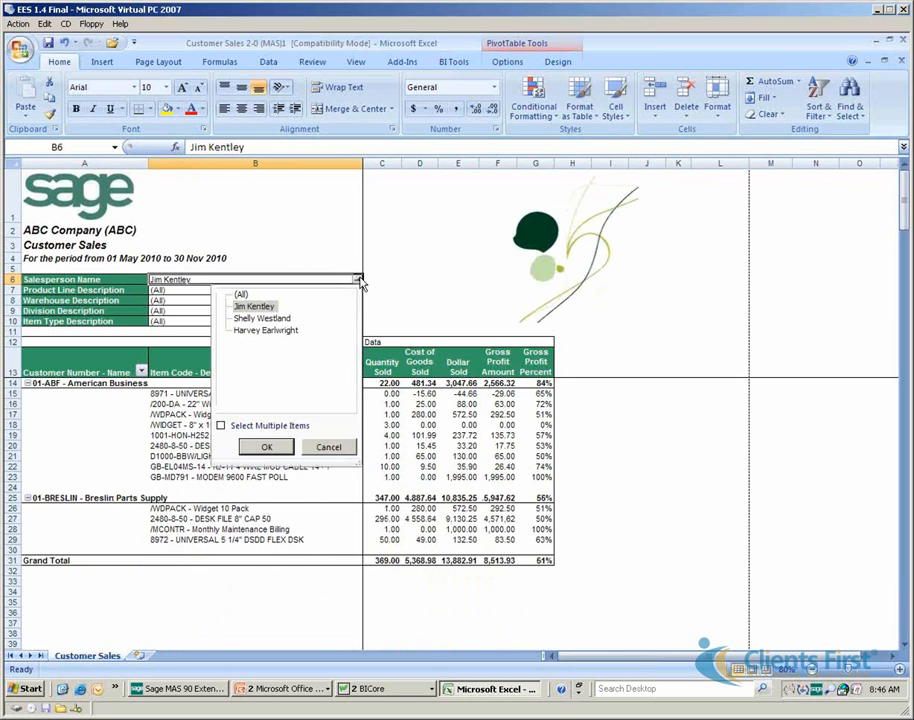
click(241, 294)
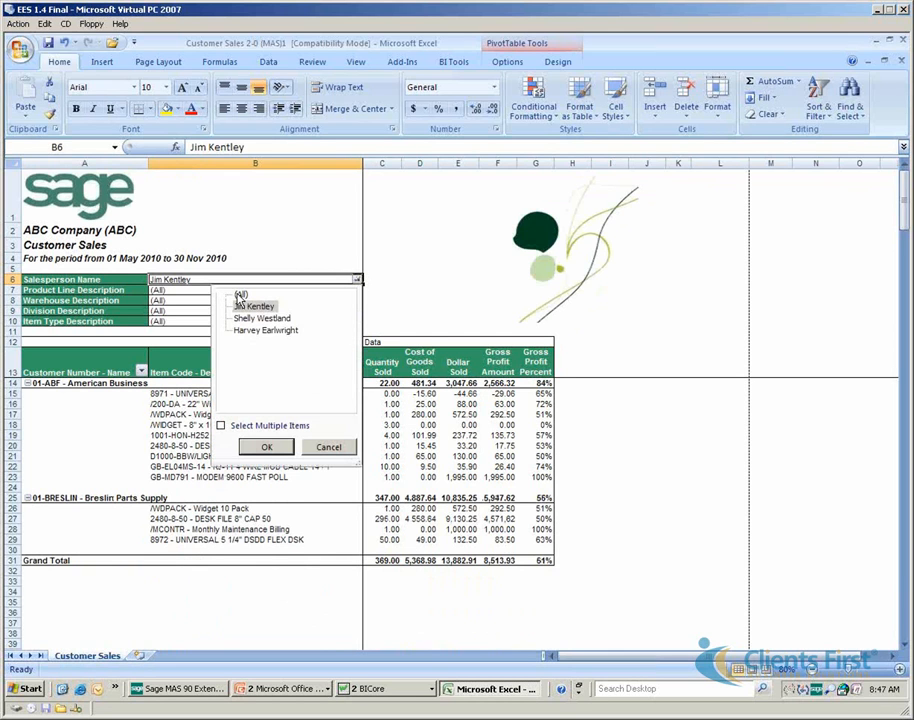
click(266, 449)
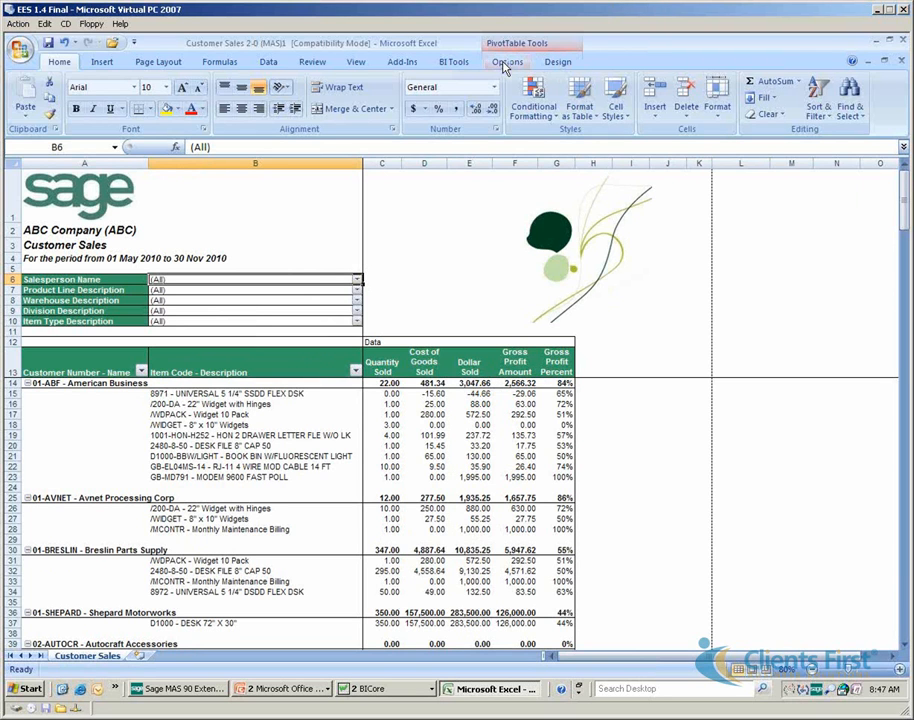
Show the pivot table's field list, examine the fields available to the report, and hide the list again
click(506, 63)
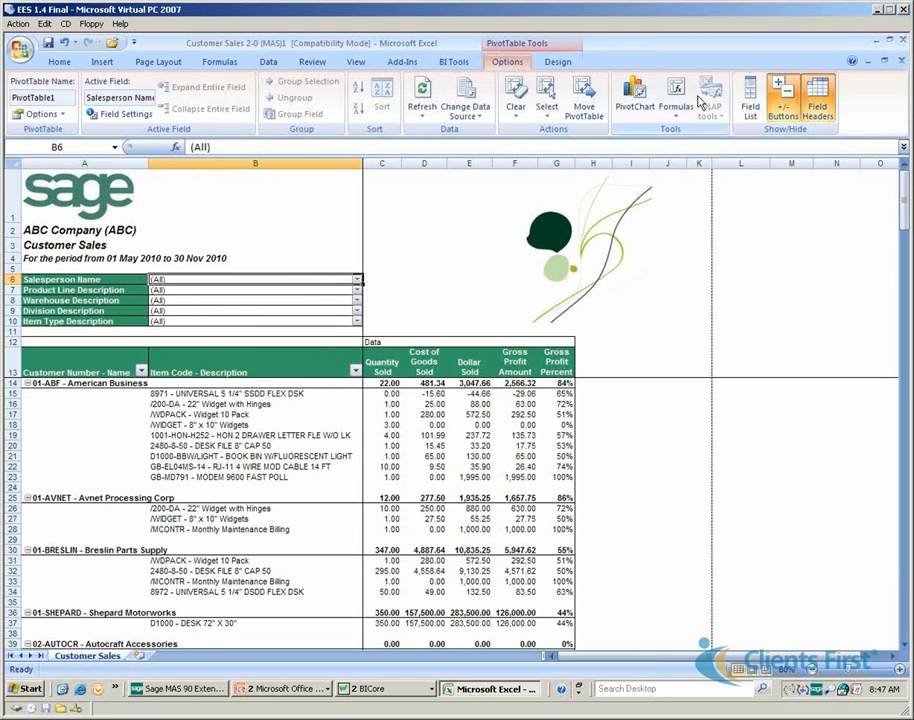
click(749, 101)
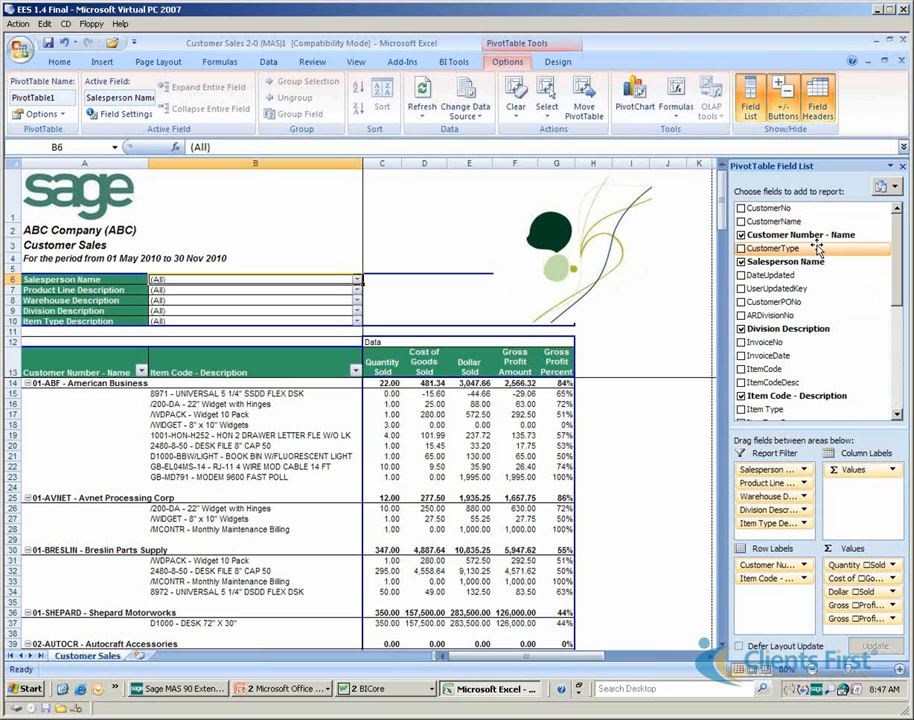
click(896, 411)
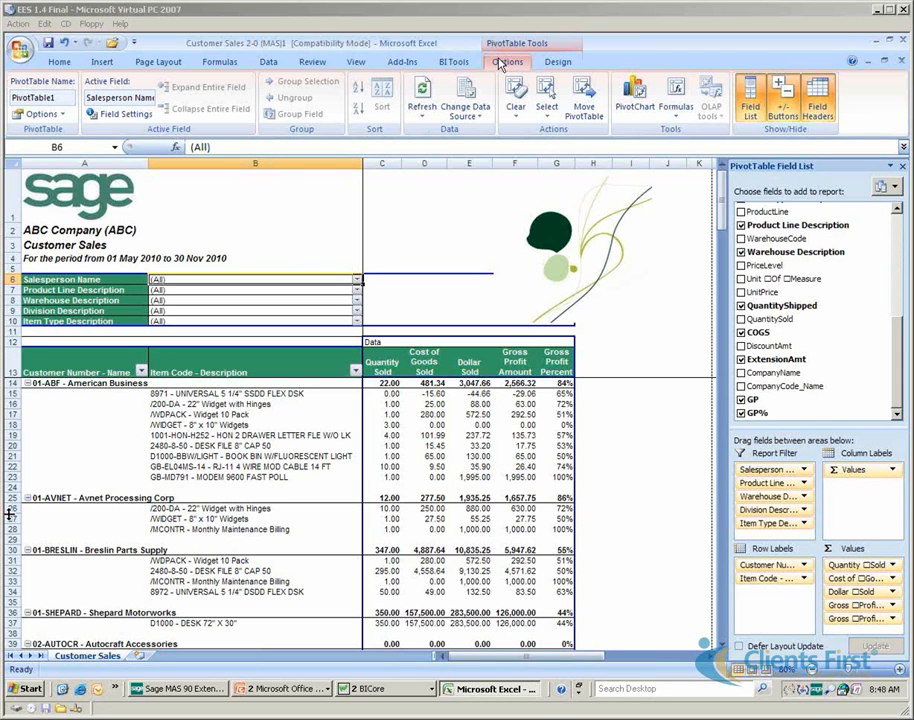
click(750, 104)
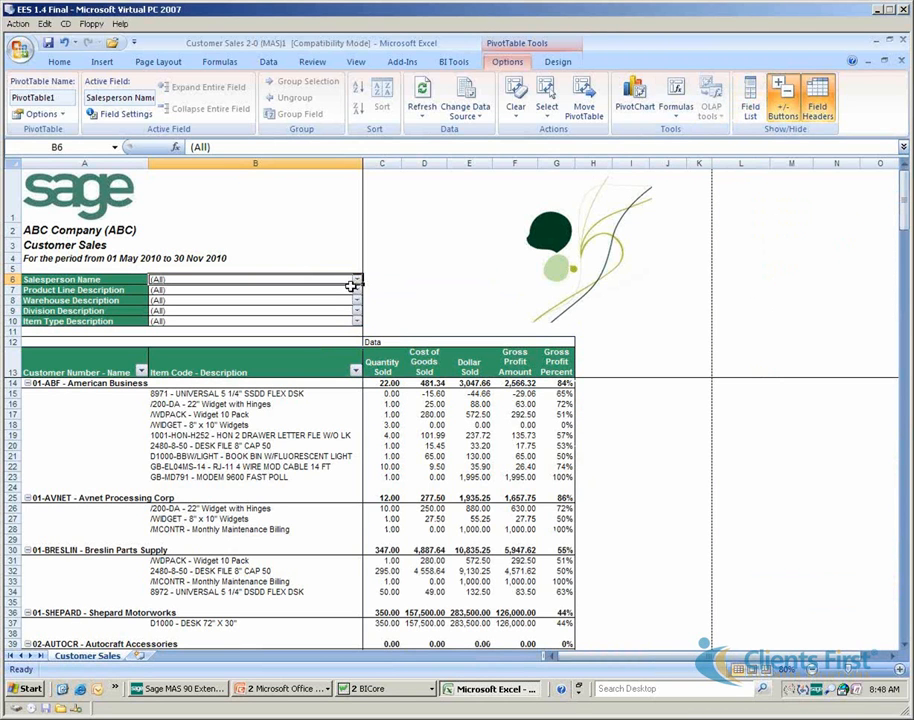
Close the Customer Sales workbook without saving changes
click(247, 400)
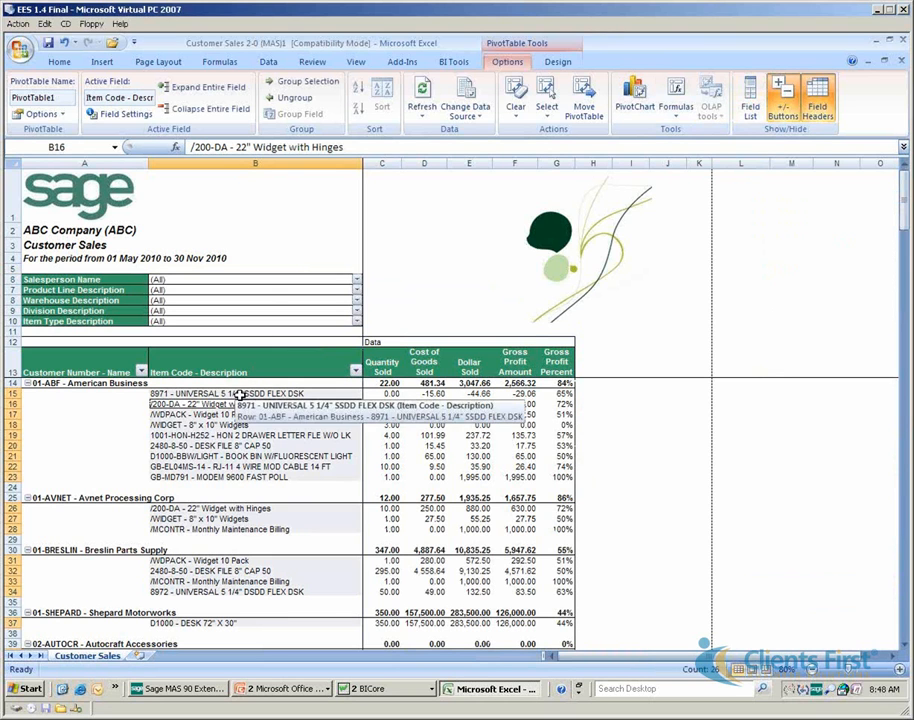
click(898, 44)
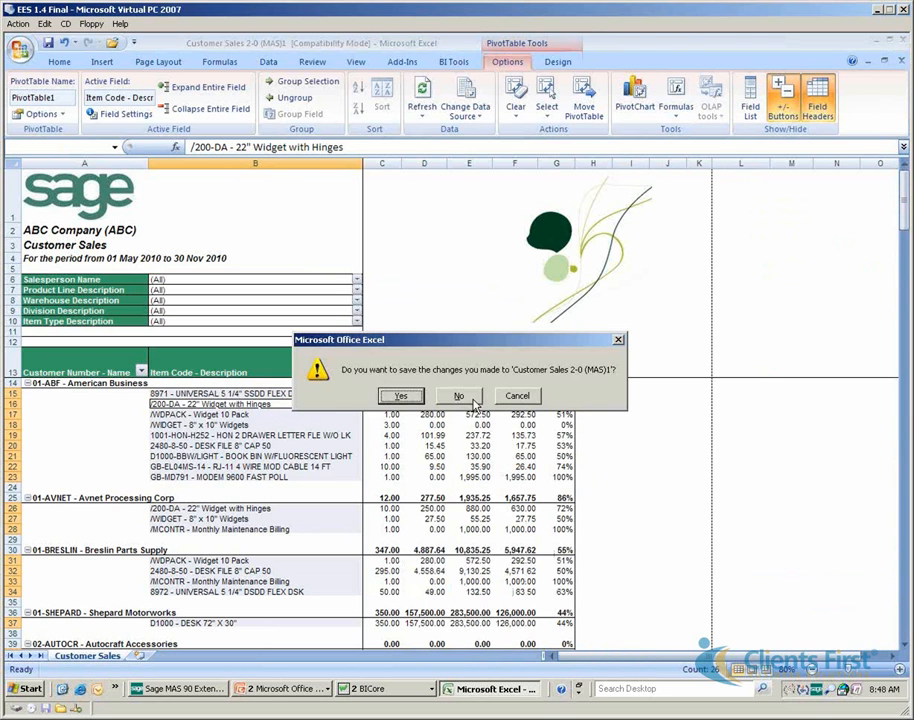
click(459, 397)
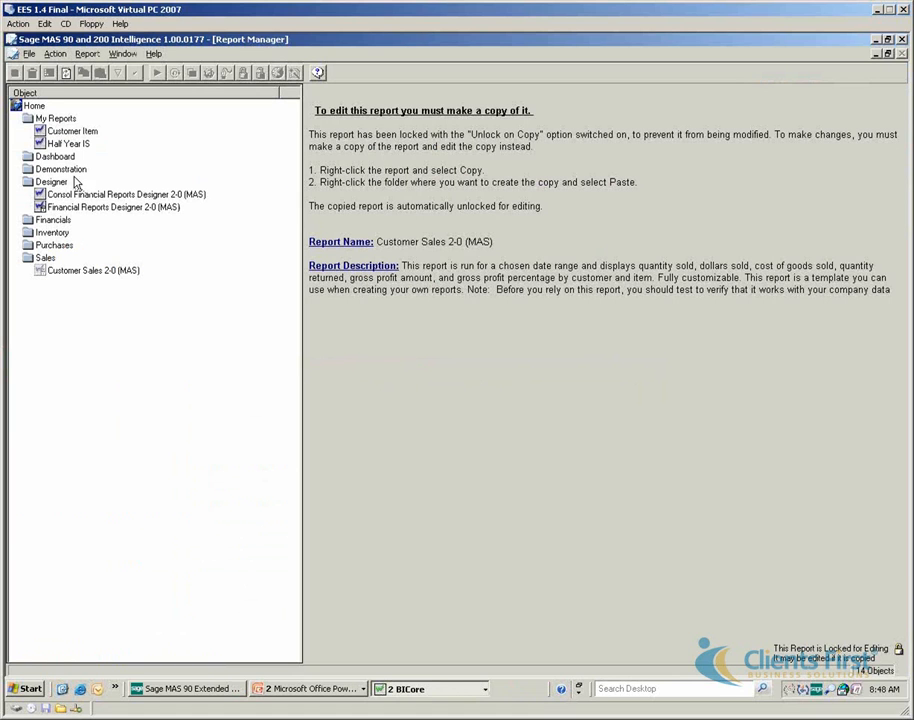
Start the Dashboard Analysis 2-0 (MAS) report and set its Fiscal Year Start Date parameter to 01 May 2010
click(60, 160)
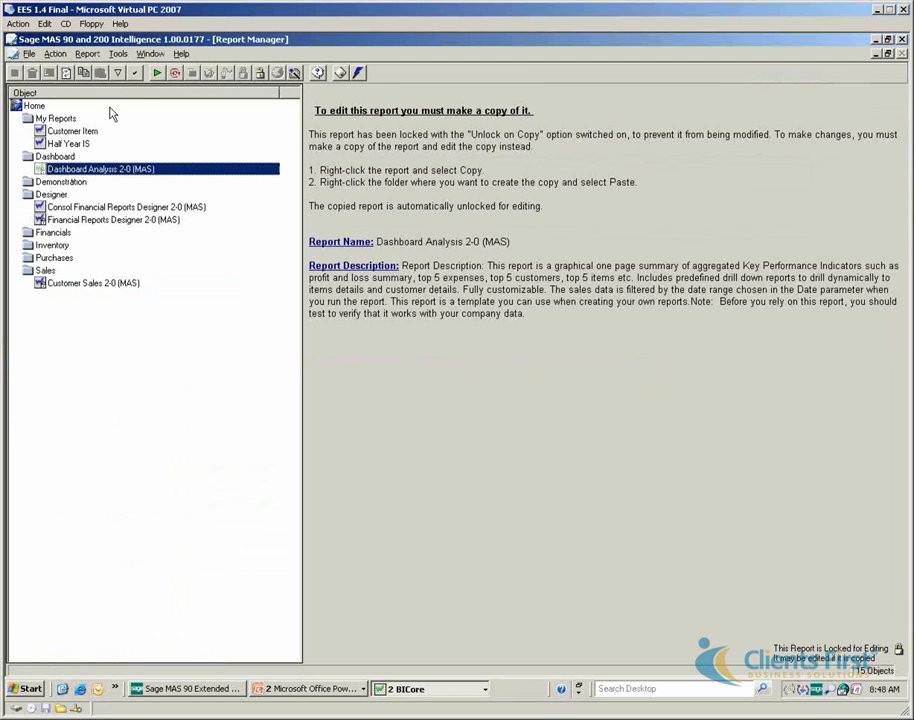
click(157, 75)
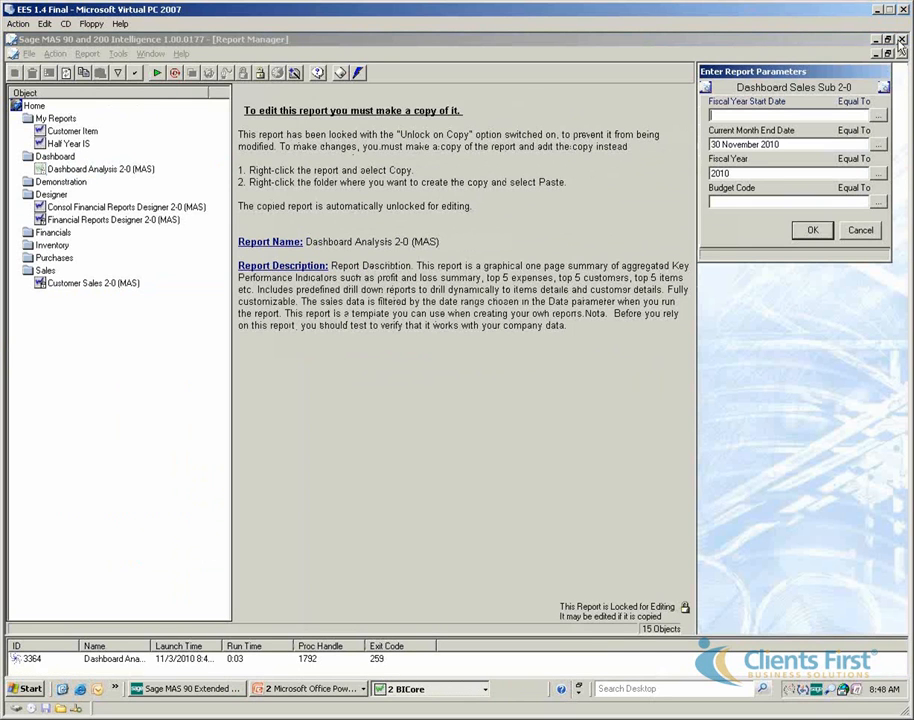
click(877, 115)
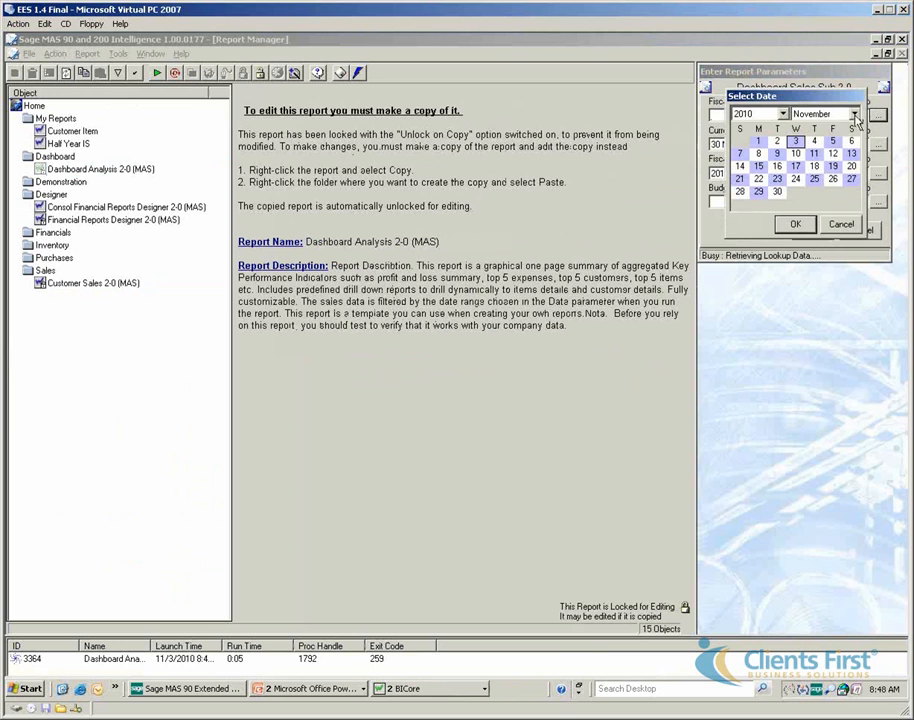
click(854, 114)
click(815, 131)
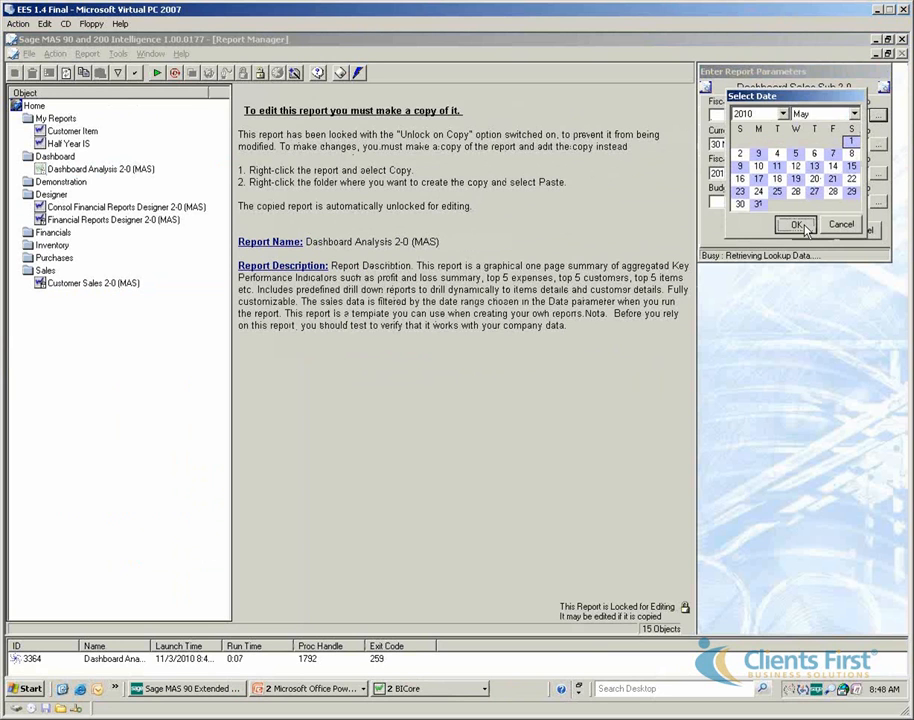
click(795, 224)
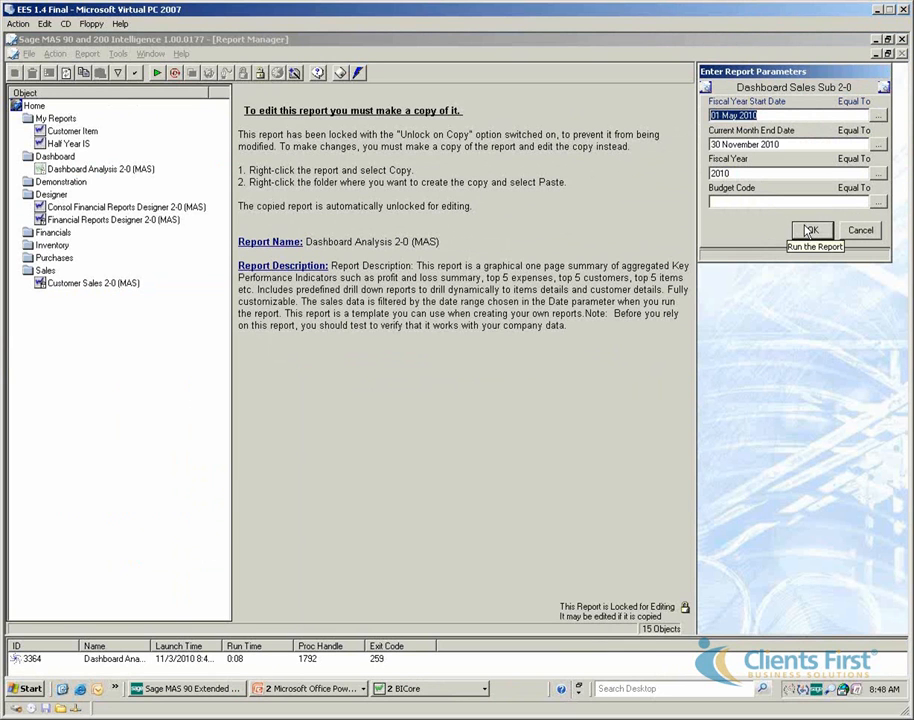
Enter original as the Budget Code and run the dashboard report with the remaining parameters at their defaults
click(809, 205)
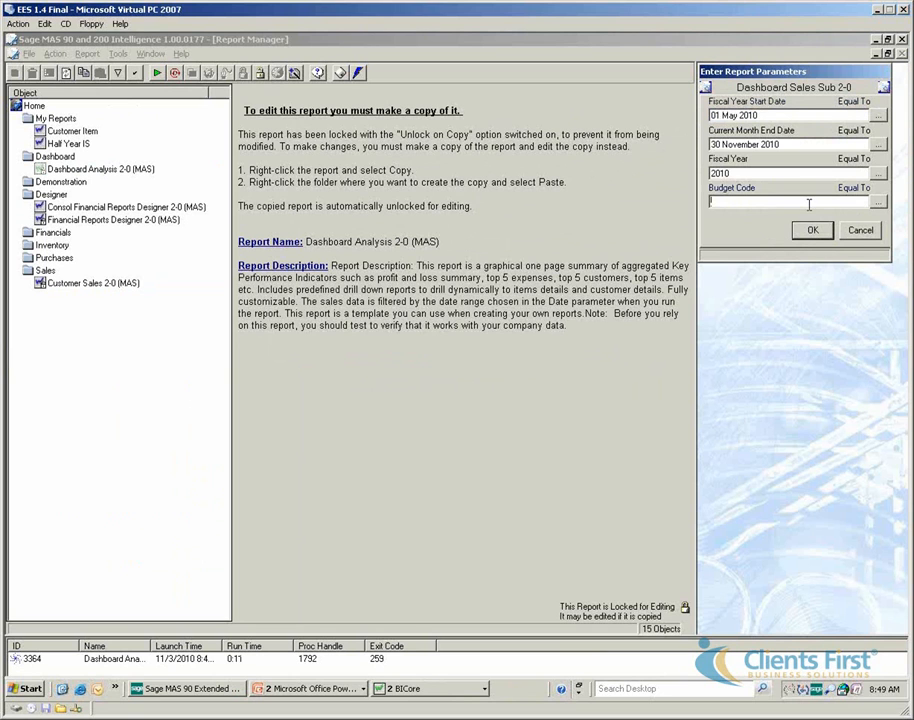
text(original)
key(Return)
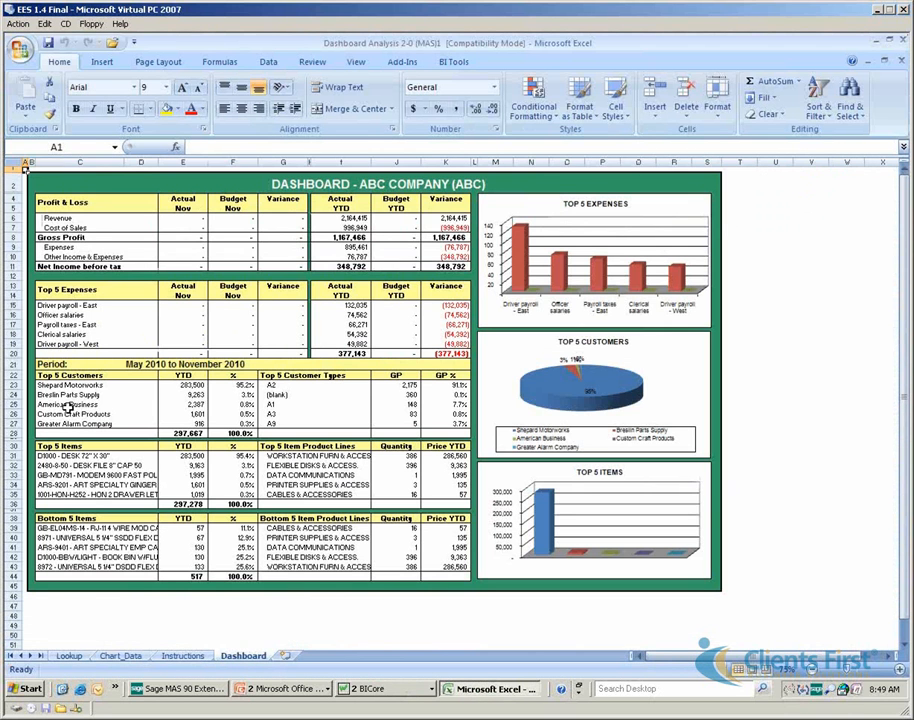
Select American Business under Top 5 Customers, view the Chart_Data sheet feeding the dashboard, and return to the Dashboard sheet
click(70, 405)
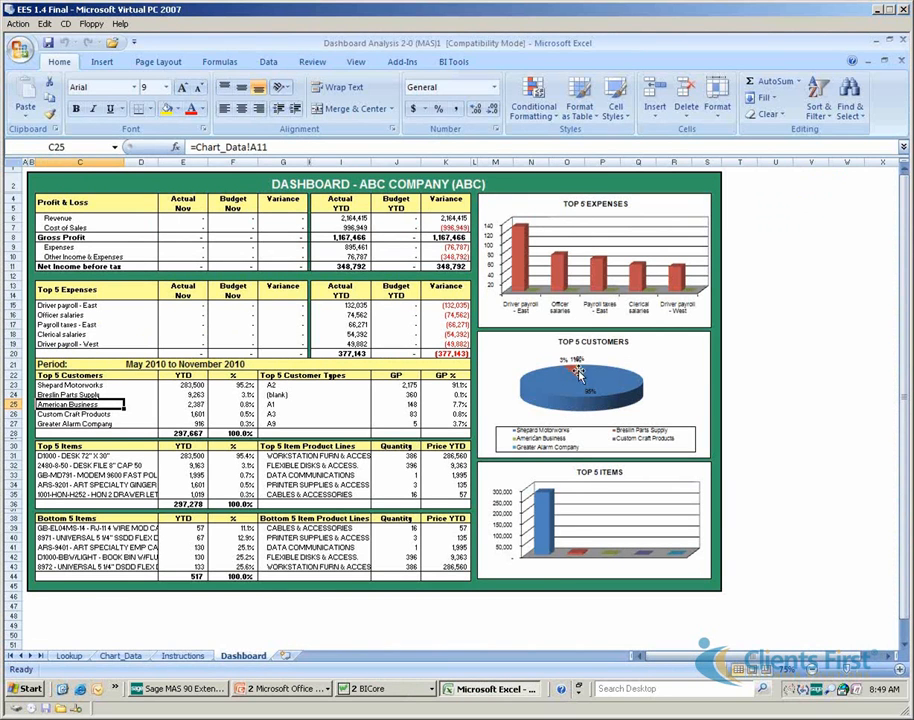
click(134, 659)
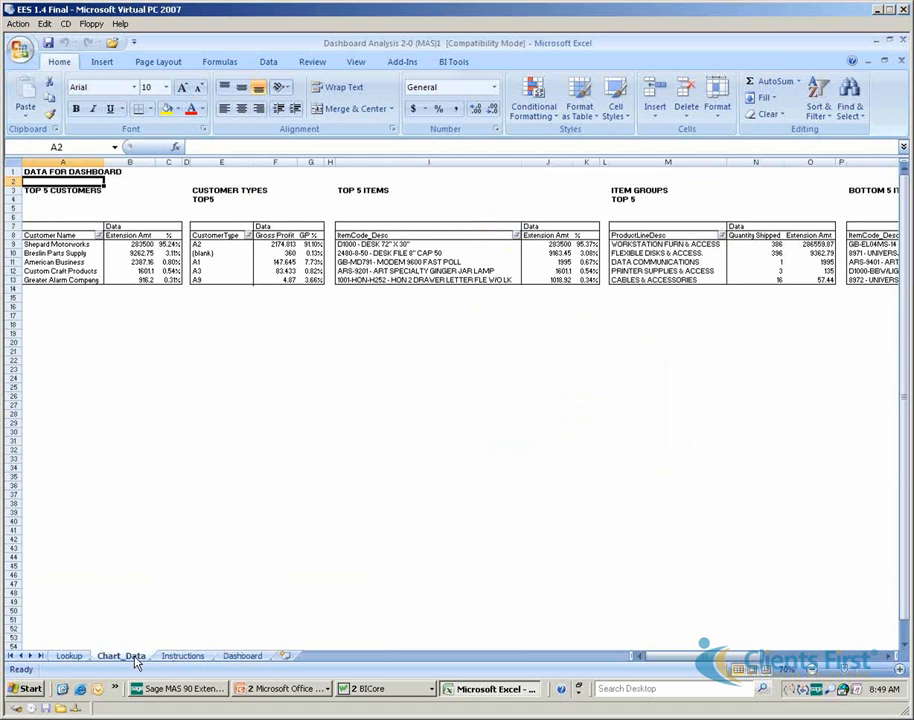
click(238, 657)
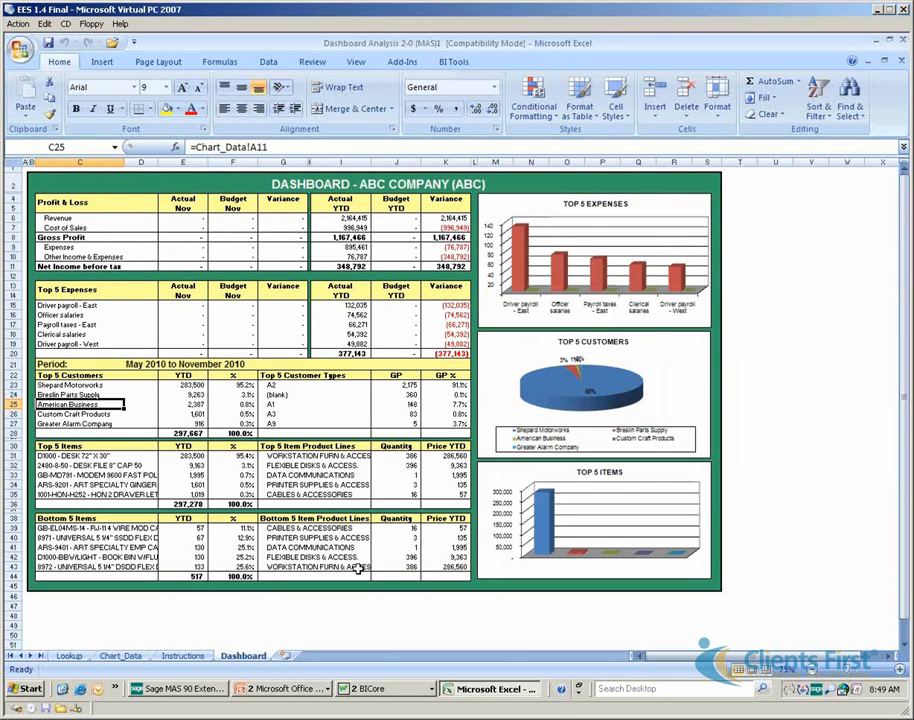
Drill down on American Business with the second available drill-down, examine the Top Customers by Product output, and close it
click(401, 62)
click(46, 81)
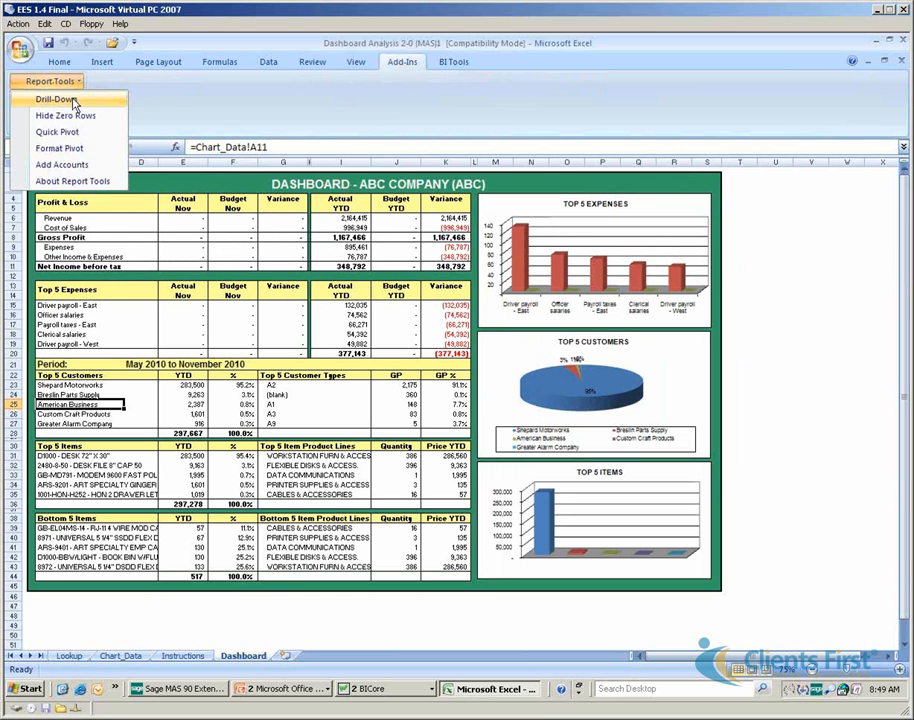
click(72, 101)
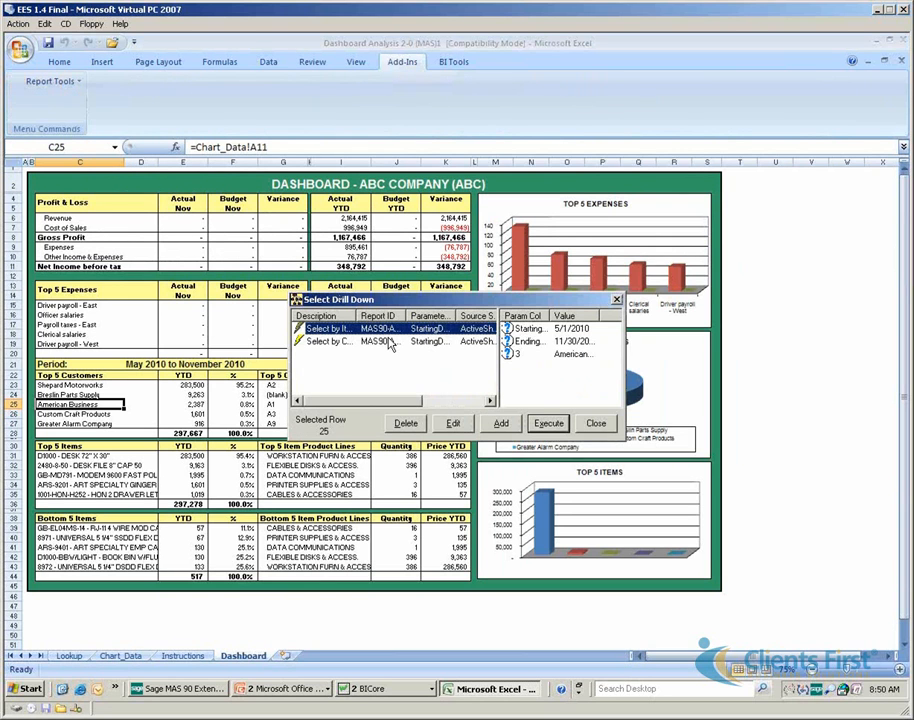
click(390, 344)
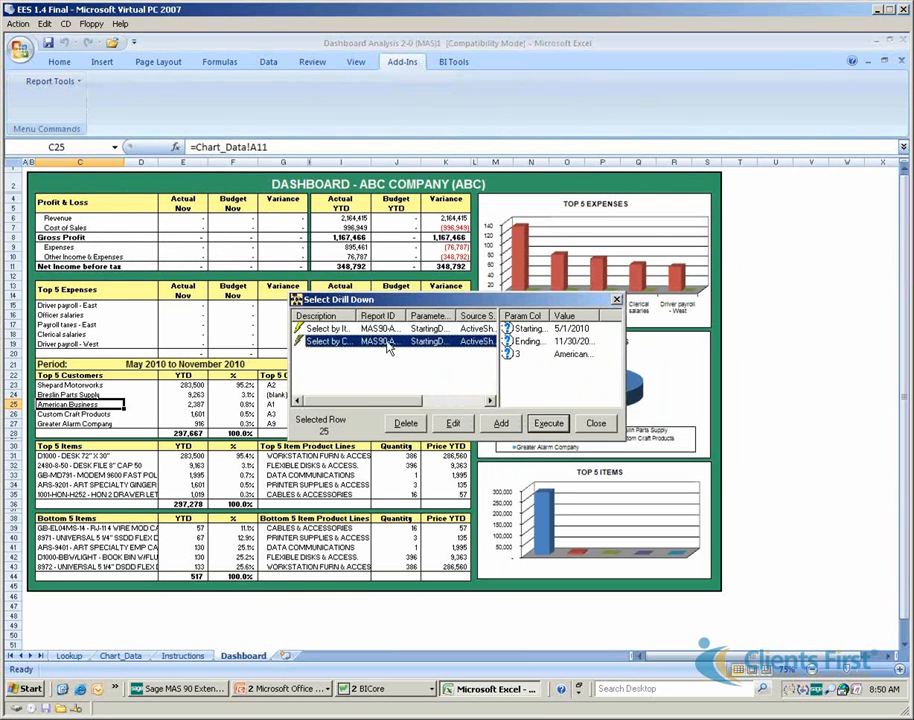
click(548, 424)
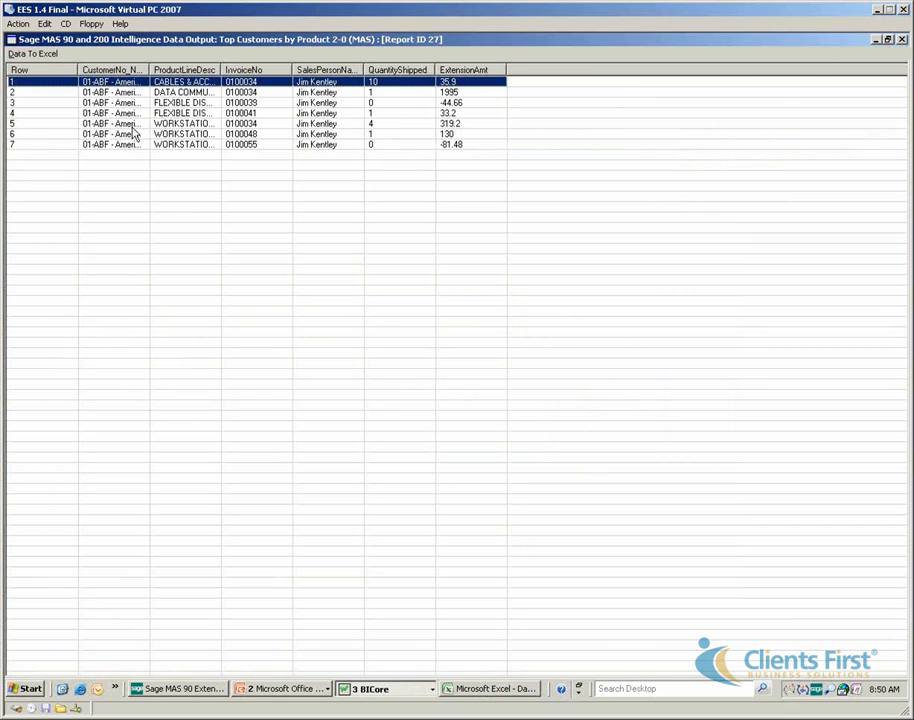
click(901, 40)
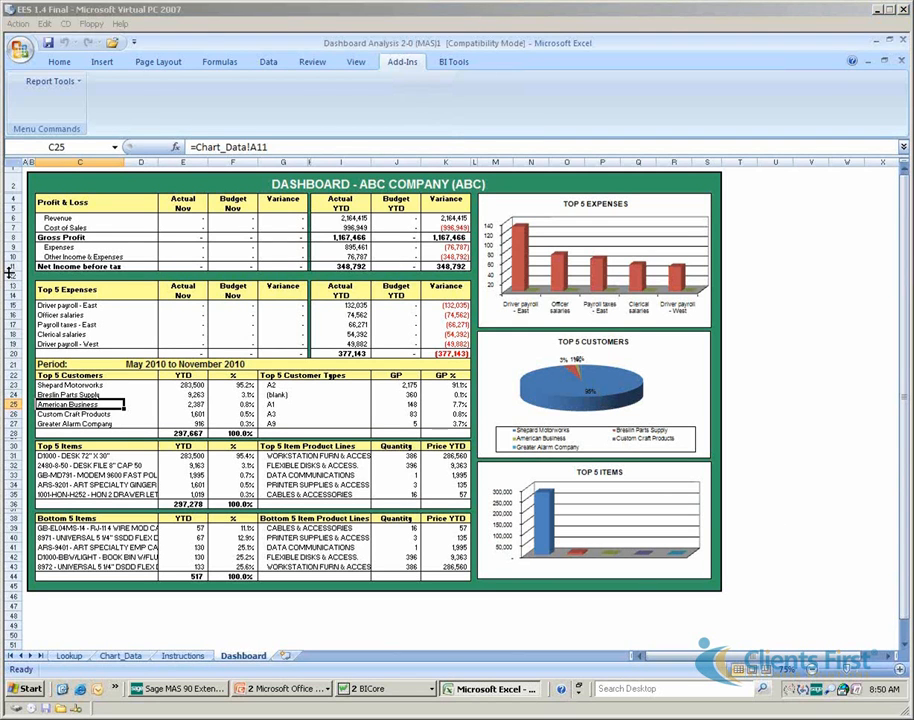
Switch to the PowerPoint slide show and advance from the Pivot Tables slide to the In Summary slide
click(288, 688)
click(291, 645)
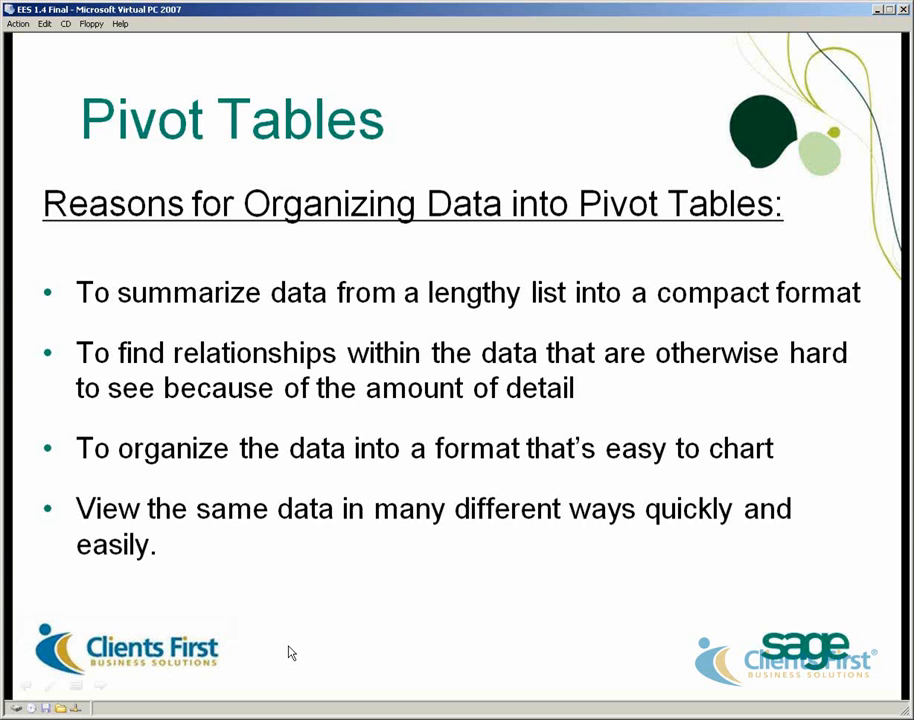
click(288, 646)
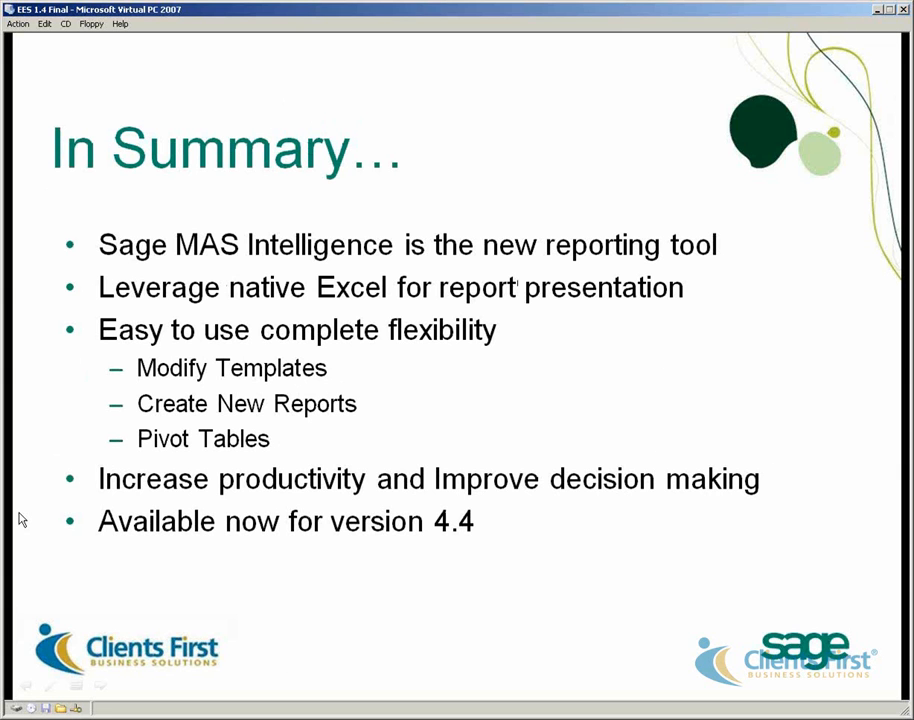